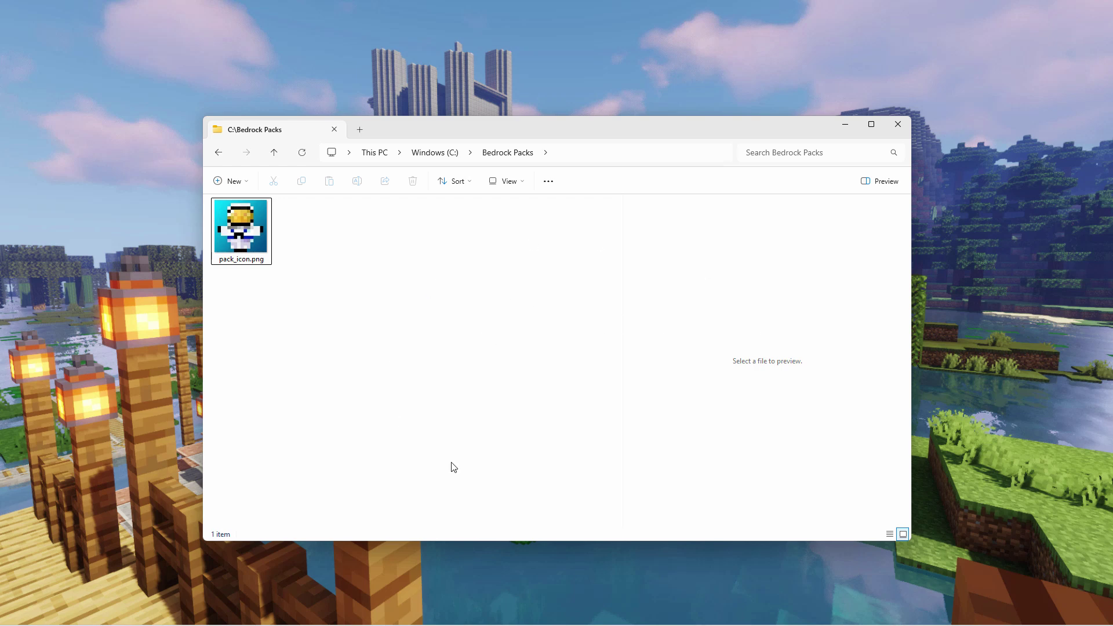
Hide File Explorer's preview pane and select pack_icon.png in the Bedrock Packs folder
left_click(868, 182)
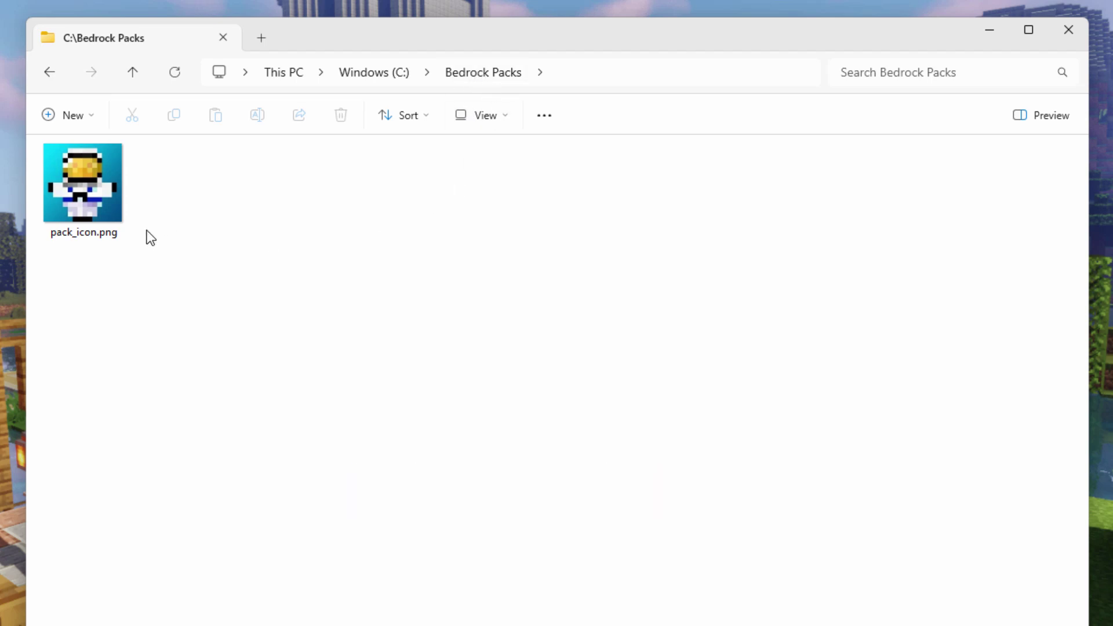
left_click(80, 231)
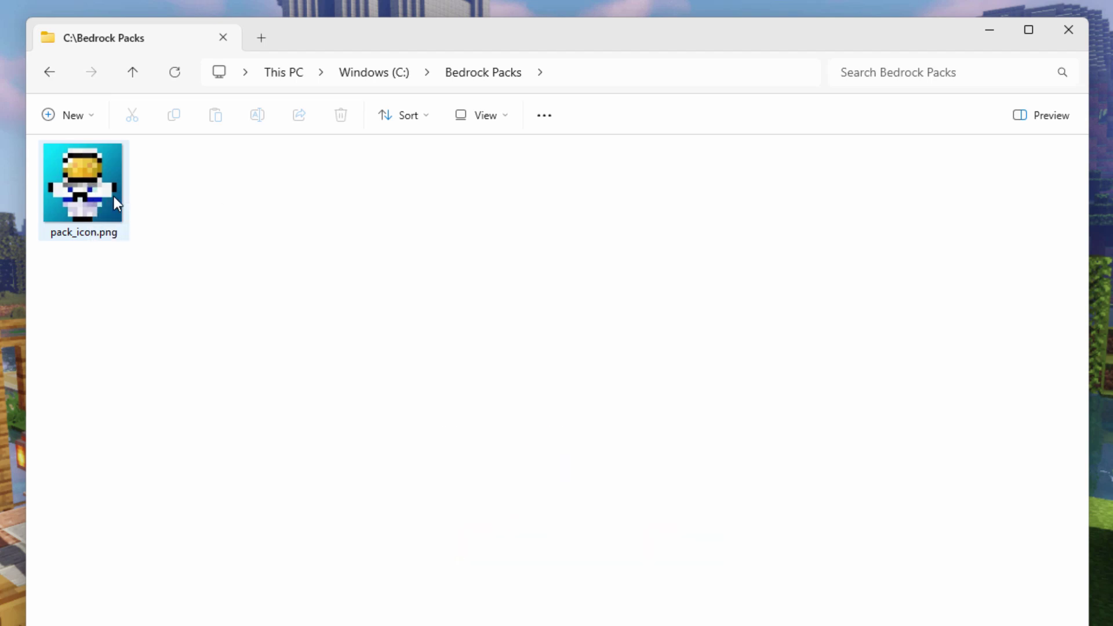
mouse_move(100, 188)
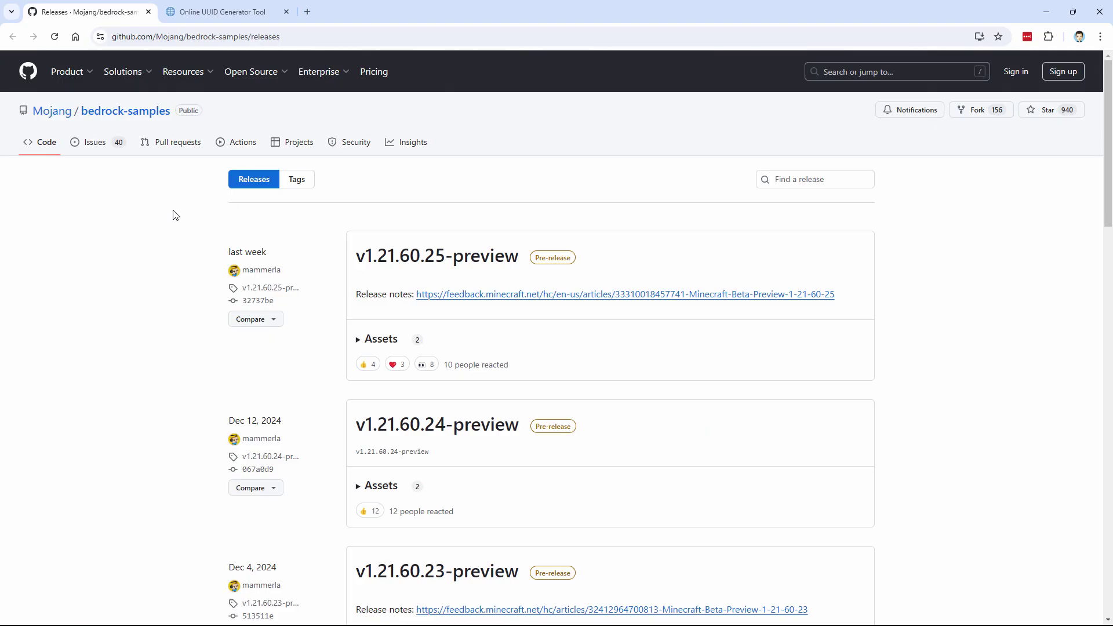
Download the v1.21.50.7 bedrock-samples Source code (zip) into C:\Bedrock Packs
left_click(347, 37)
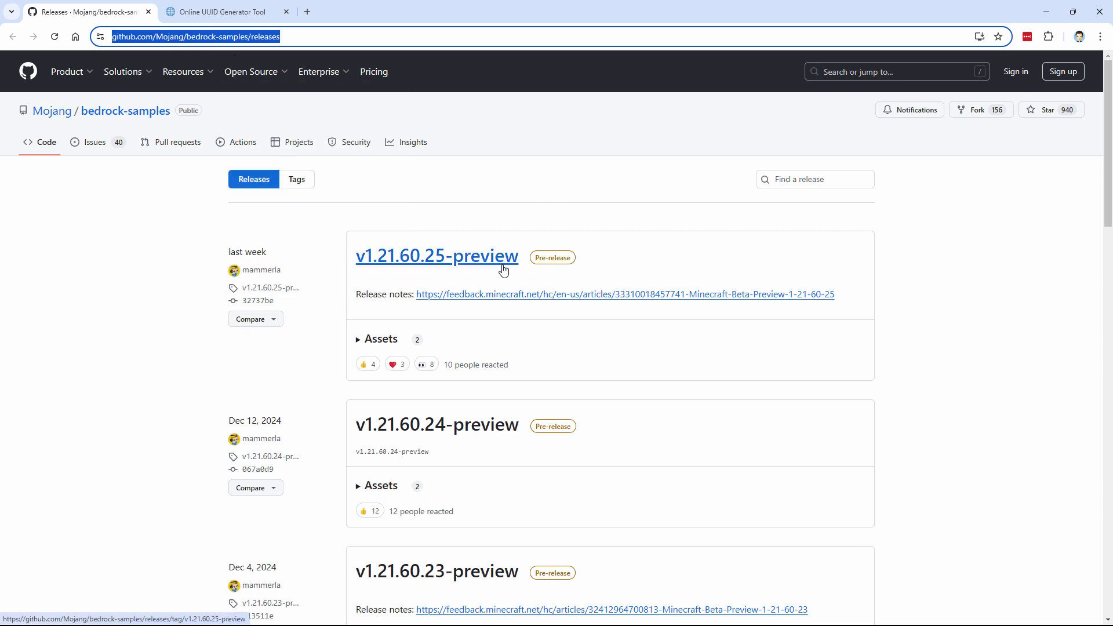
scroll(677, 328, "down", 7)
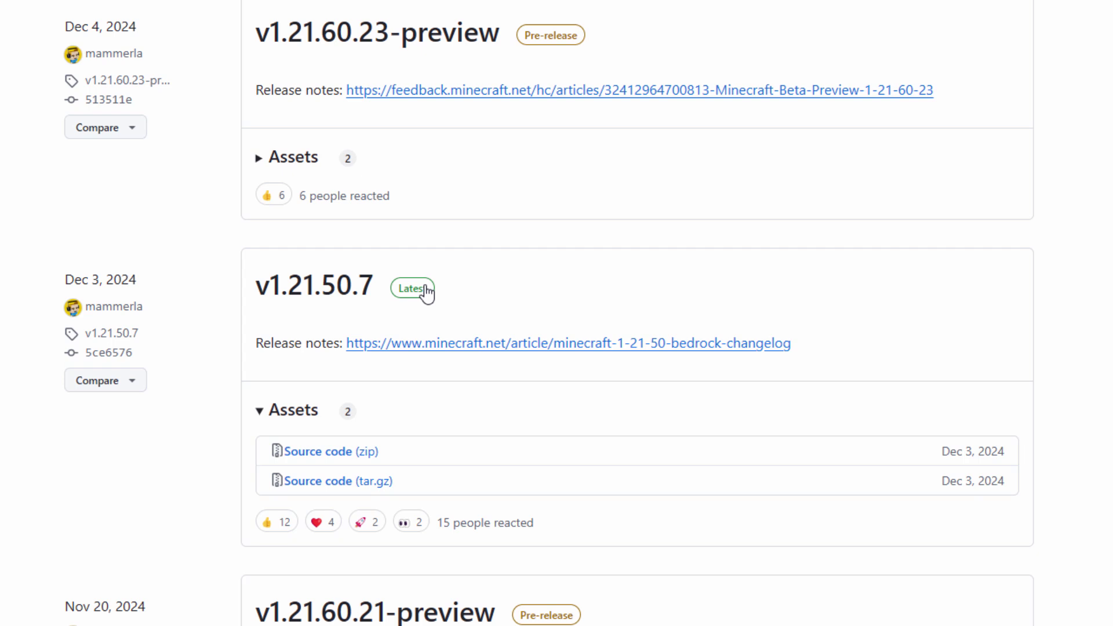
left_click(333, 457)
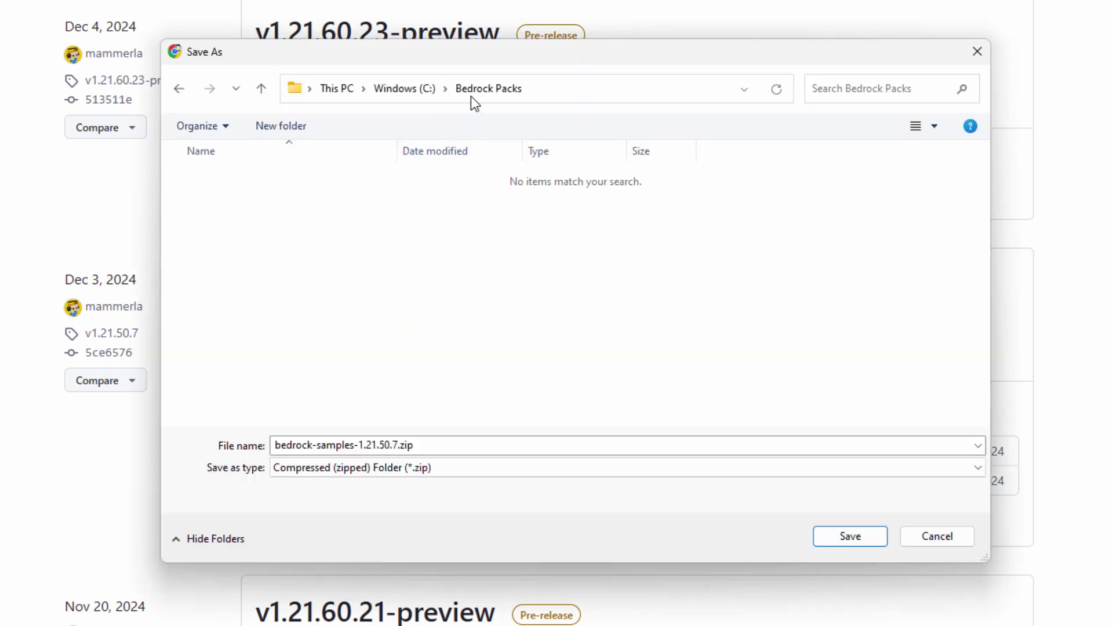
left_click(850, 535)
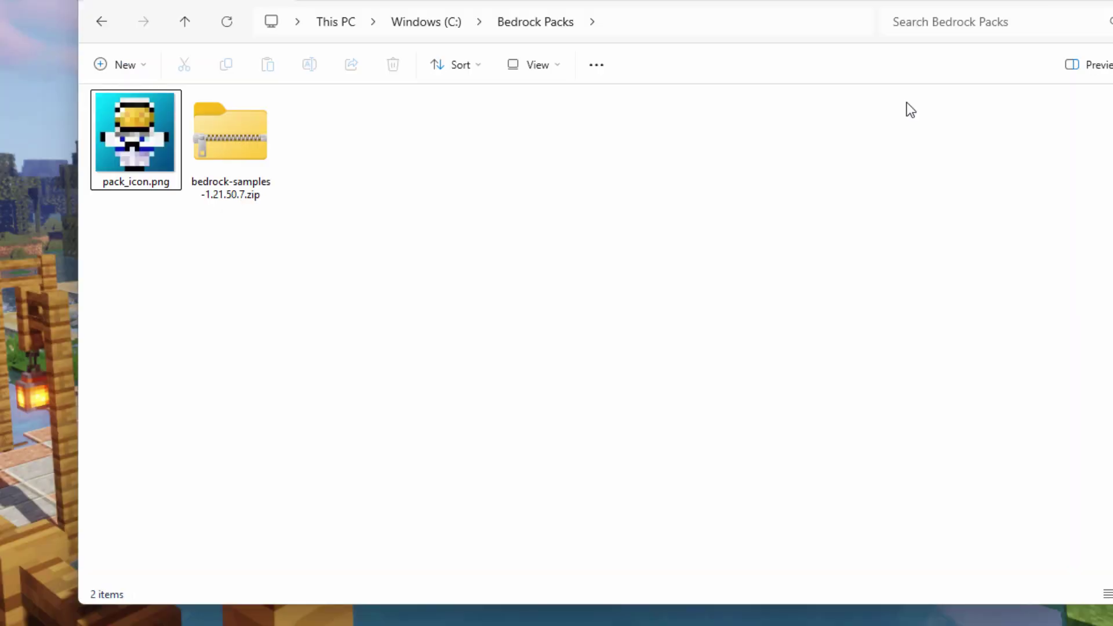
Open bedrock-samples-1.21.50.7.zip in a separate window placed beside Bedrock Packs
left_click(224, 149)
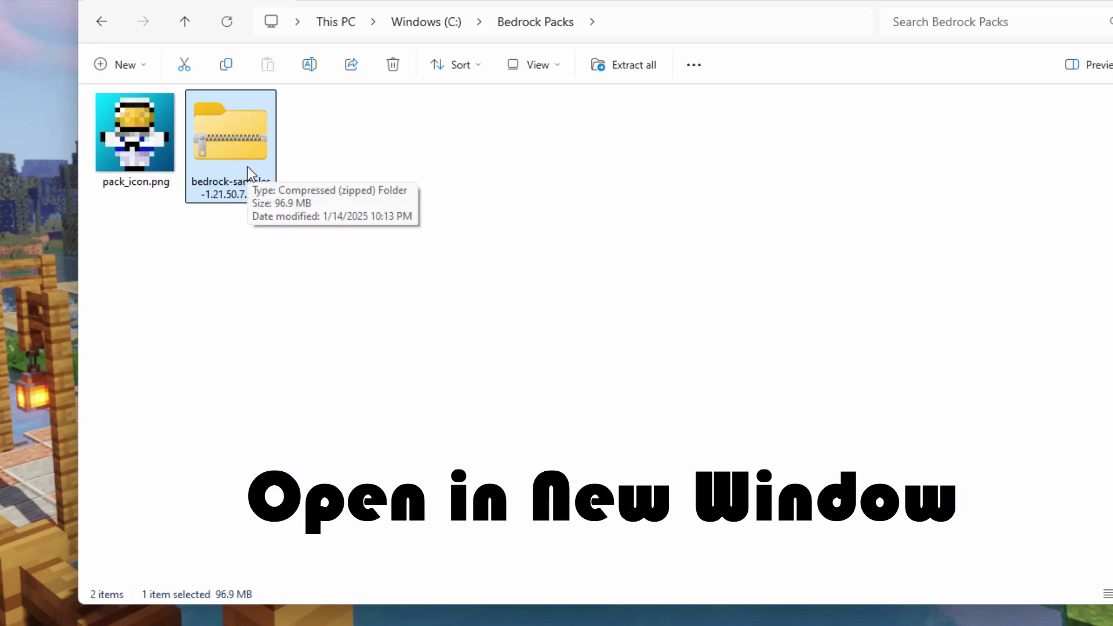
right_click(248, 165)
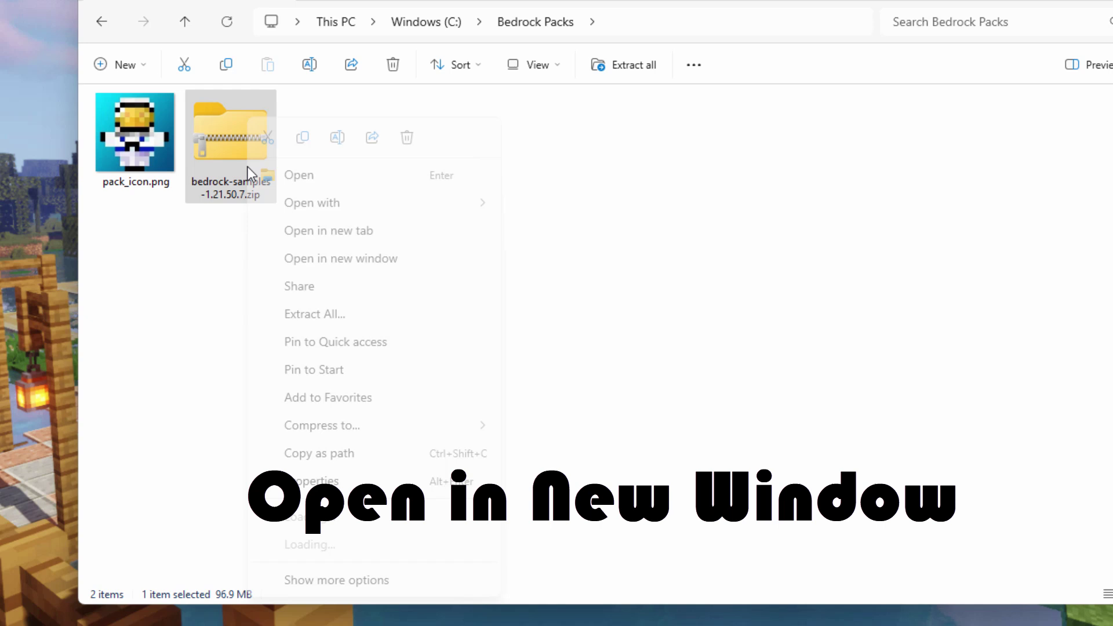
left_click(359, 261)
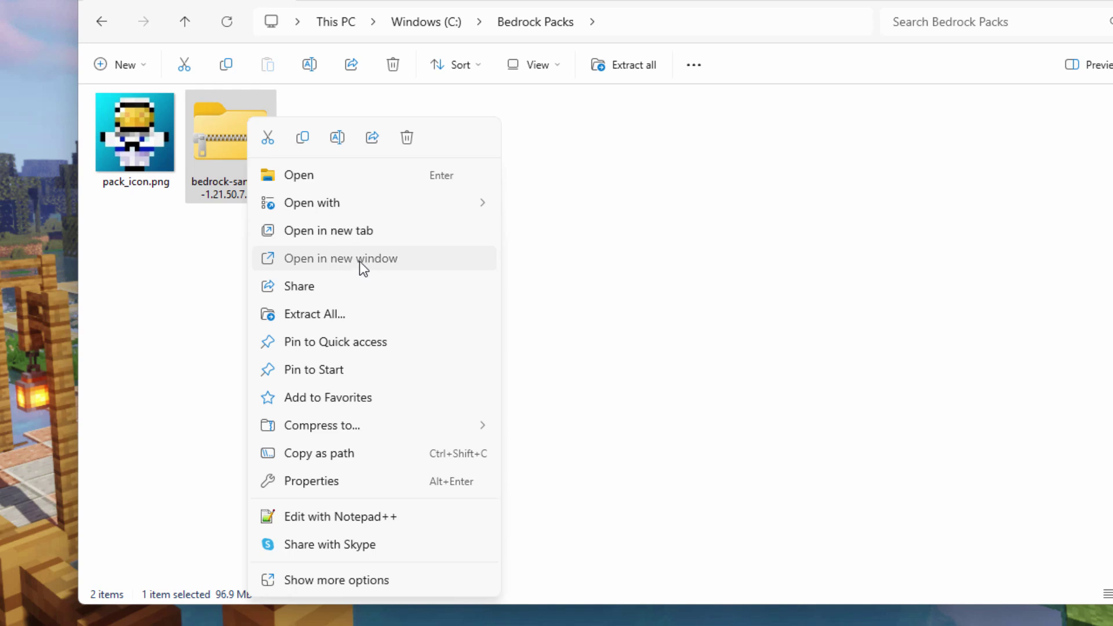
left_click_drag(615, 29, 916, 54)
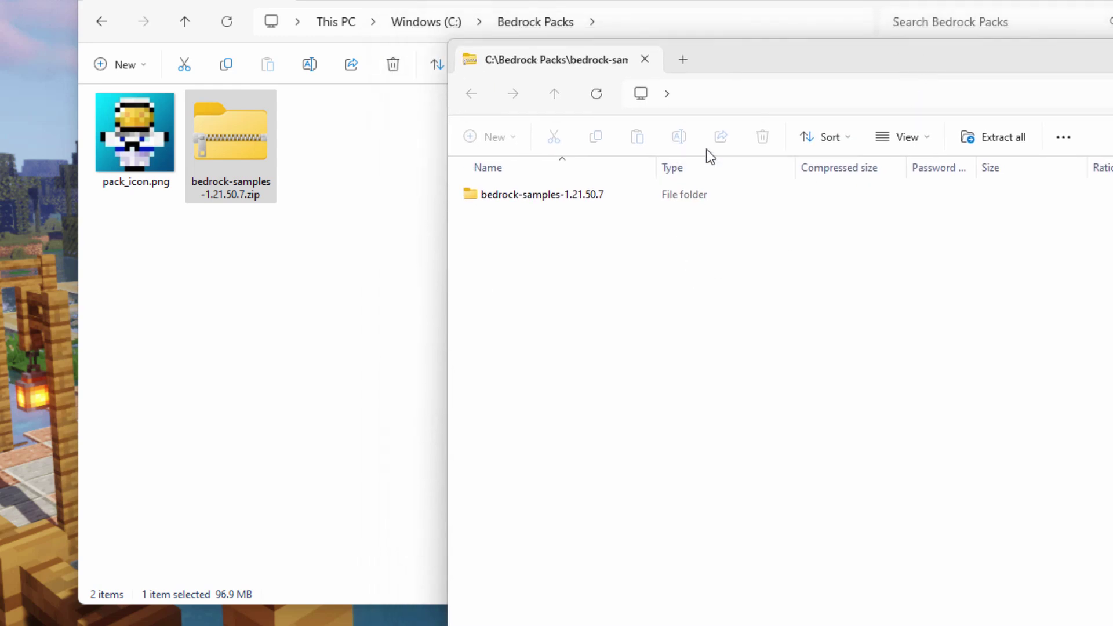
Copy manifest.json from the zip's bedrock-samples-1.21.50.7\resource_pack folder into Bedrock Packs
double_click(500, 196)
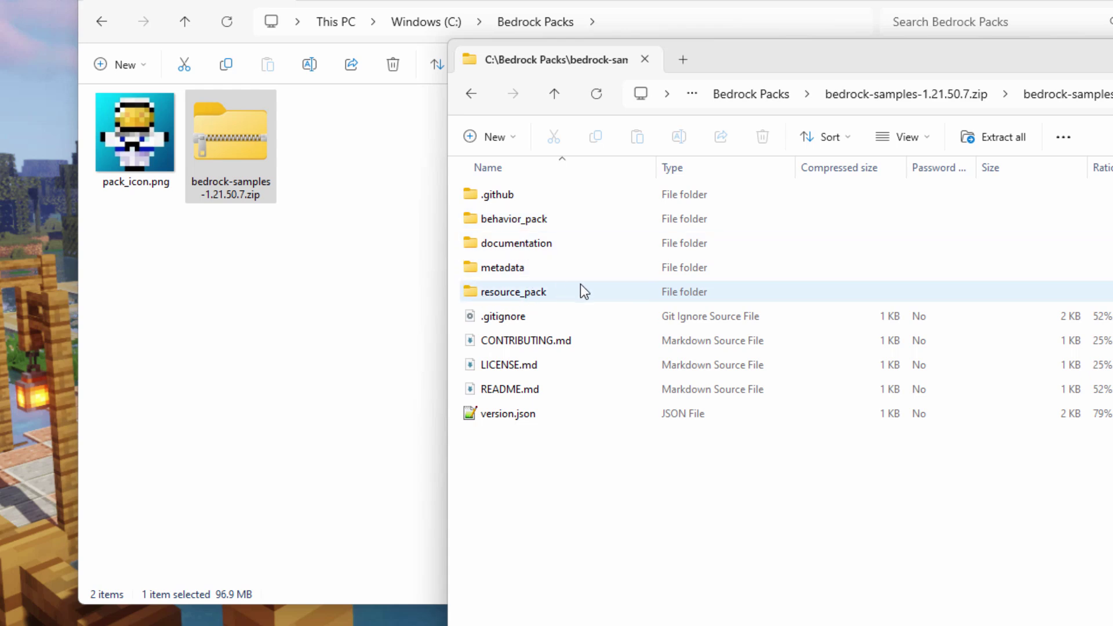
double_click(506, 295)
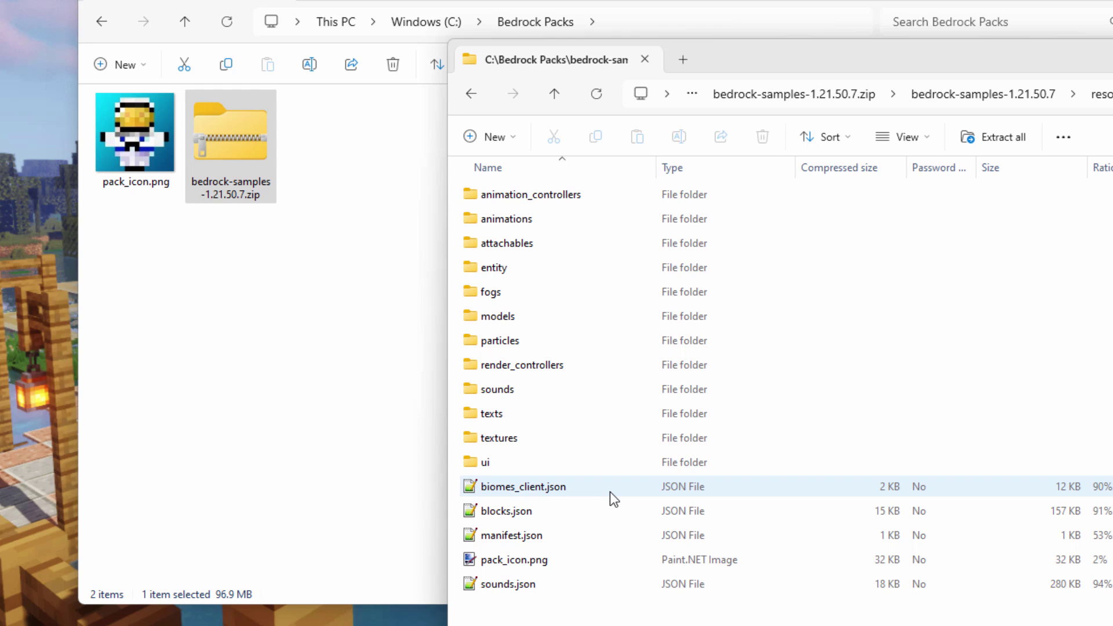
left_click(529, 537)
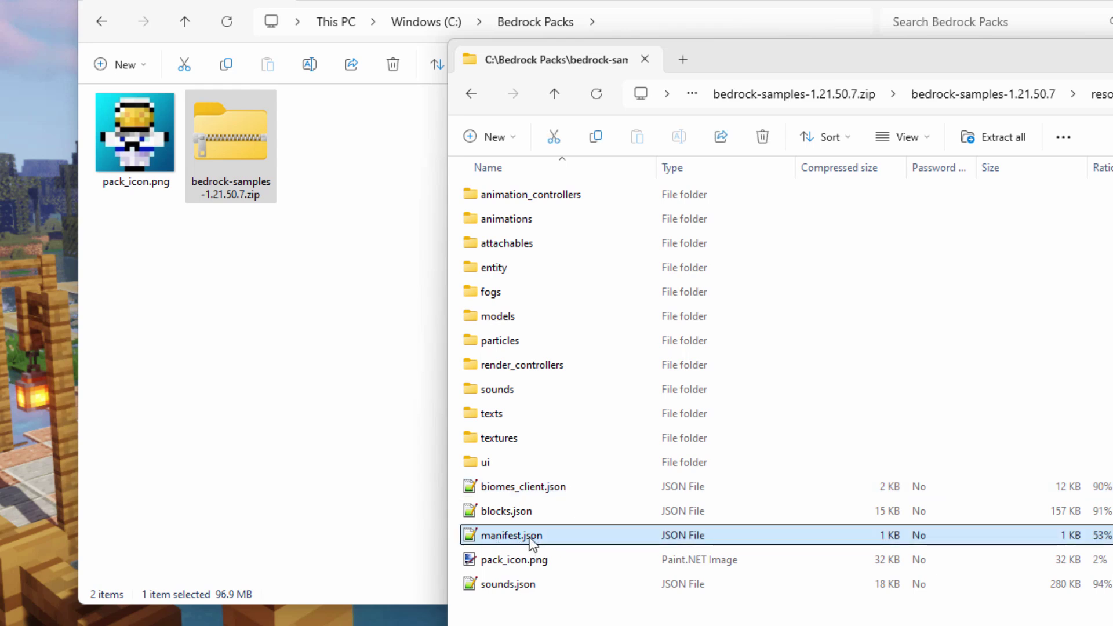
left_click_drag(529, 538, 234, 430)
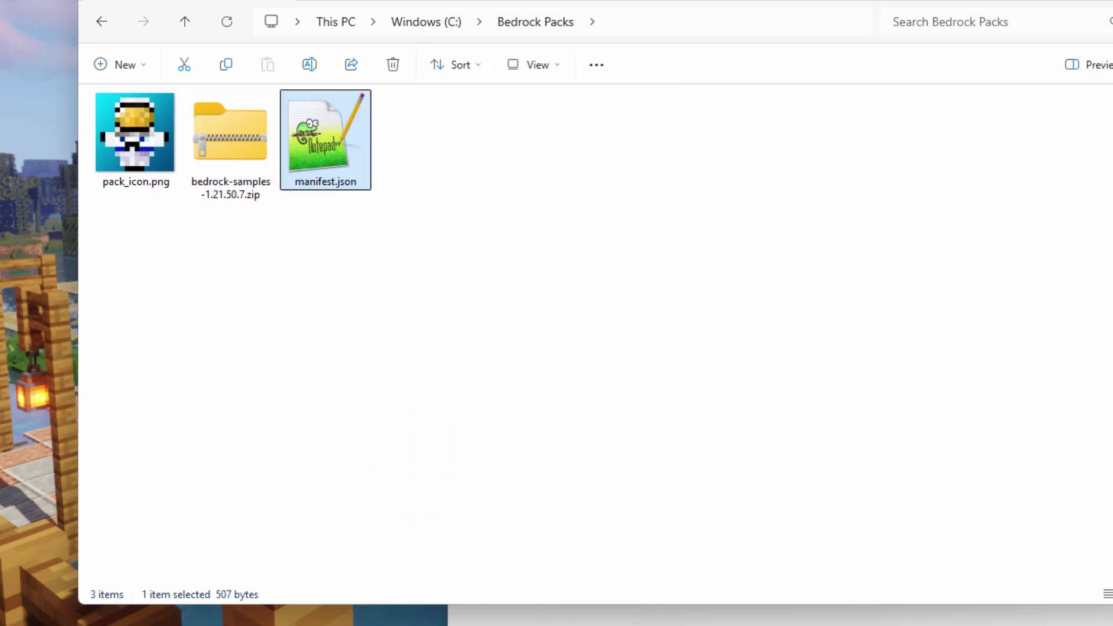
key("alt+Tab")
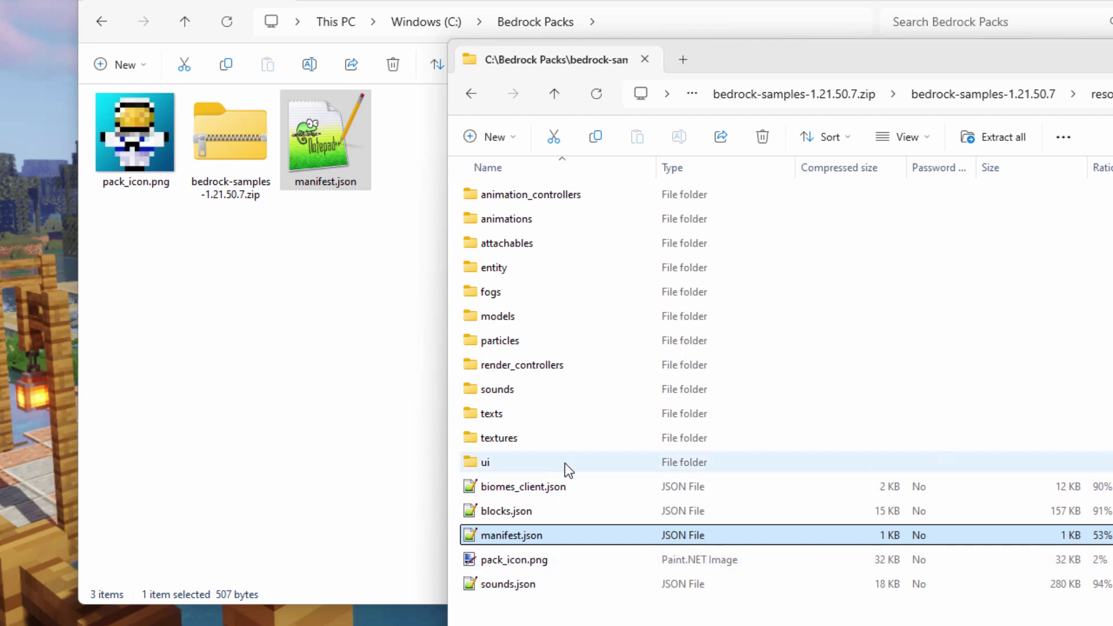
Browse the zip window into resource_pack\textures\ui and move it up-left
double_click(474, 446)
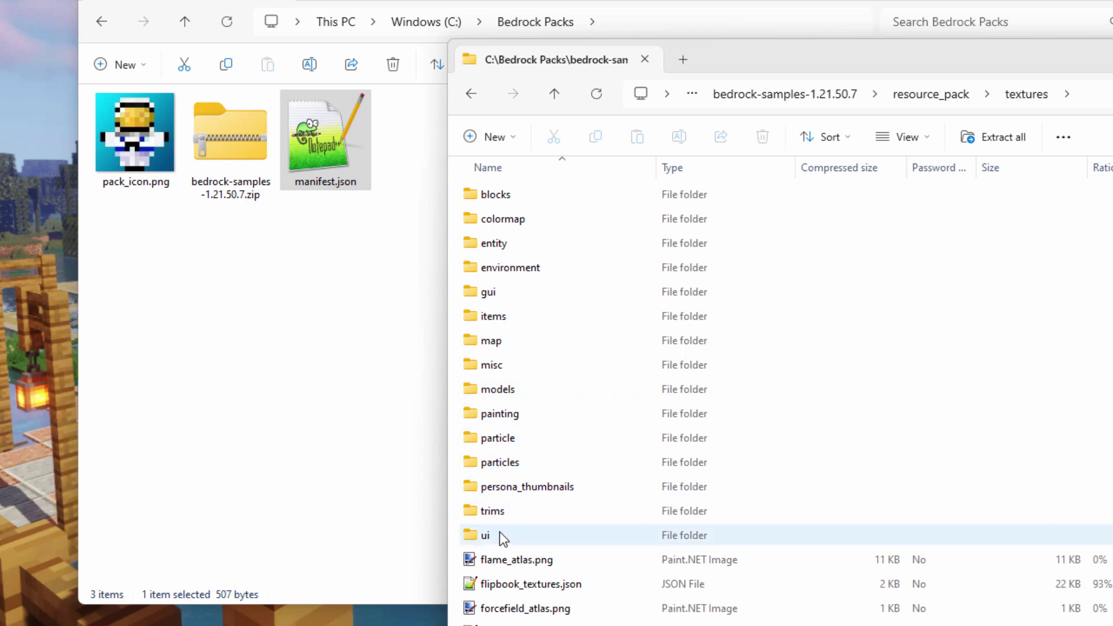
double_click(474, 534)
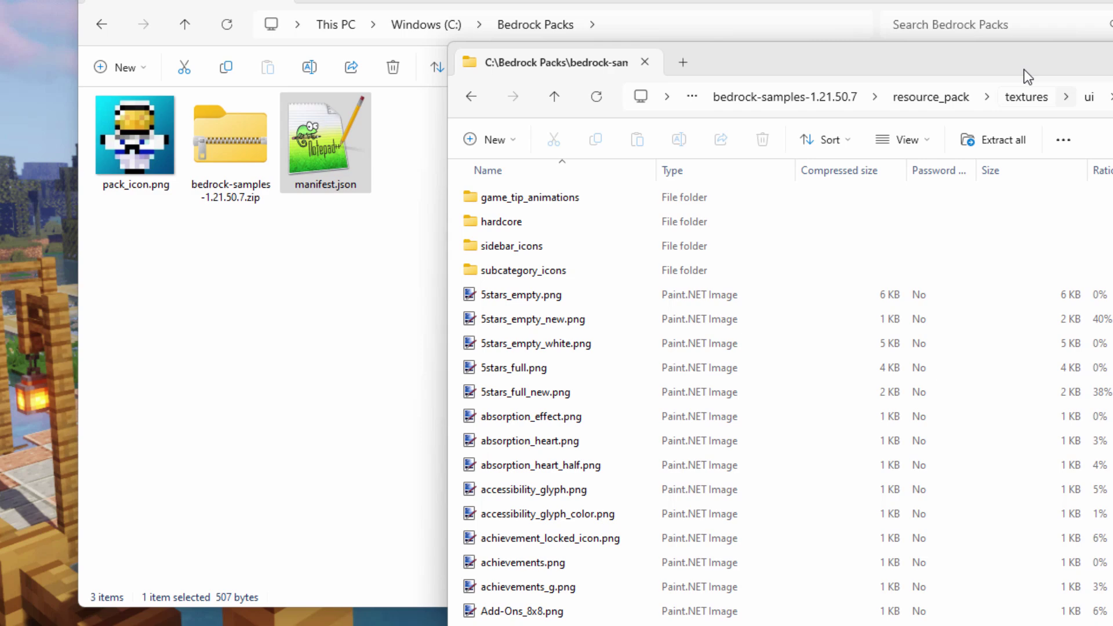
left_click_drag(994, 74, 927, 4)
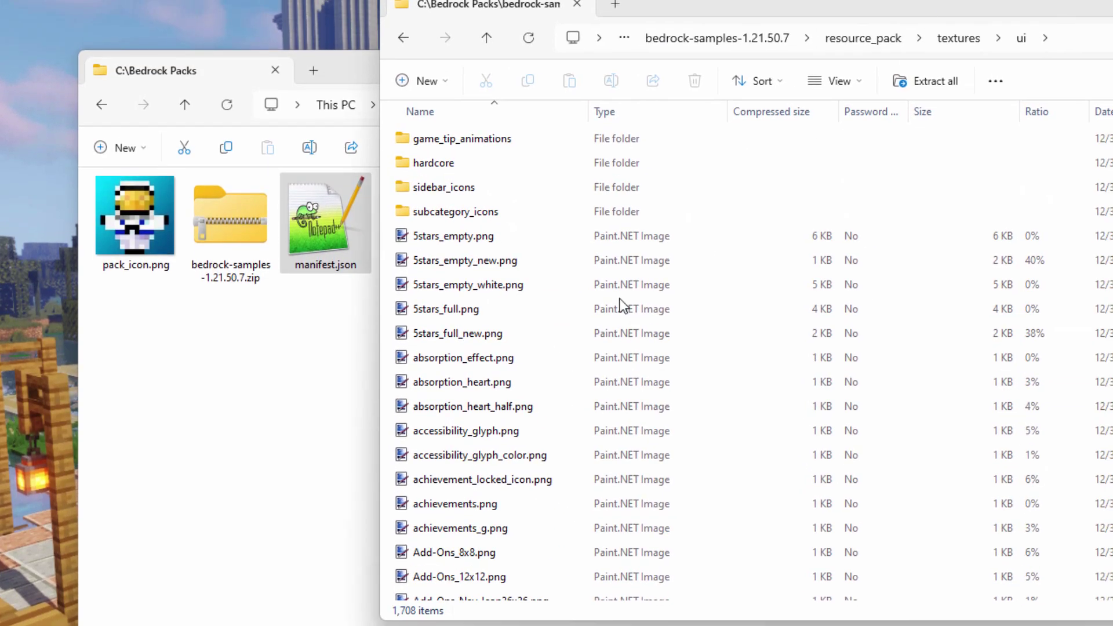
Create a new folder named 'textures' in Bedrock Packs and open it
left_click(333, 394)
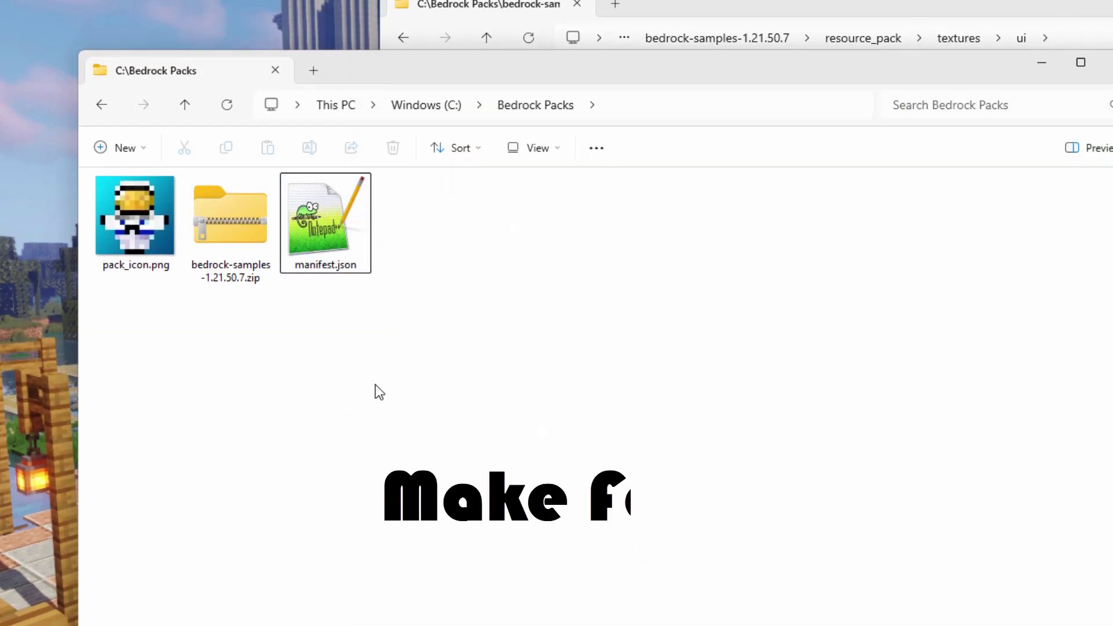
left_click(148, 150)
left_click(145, 188)
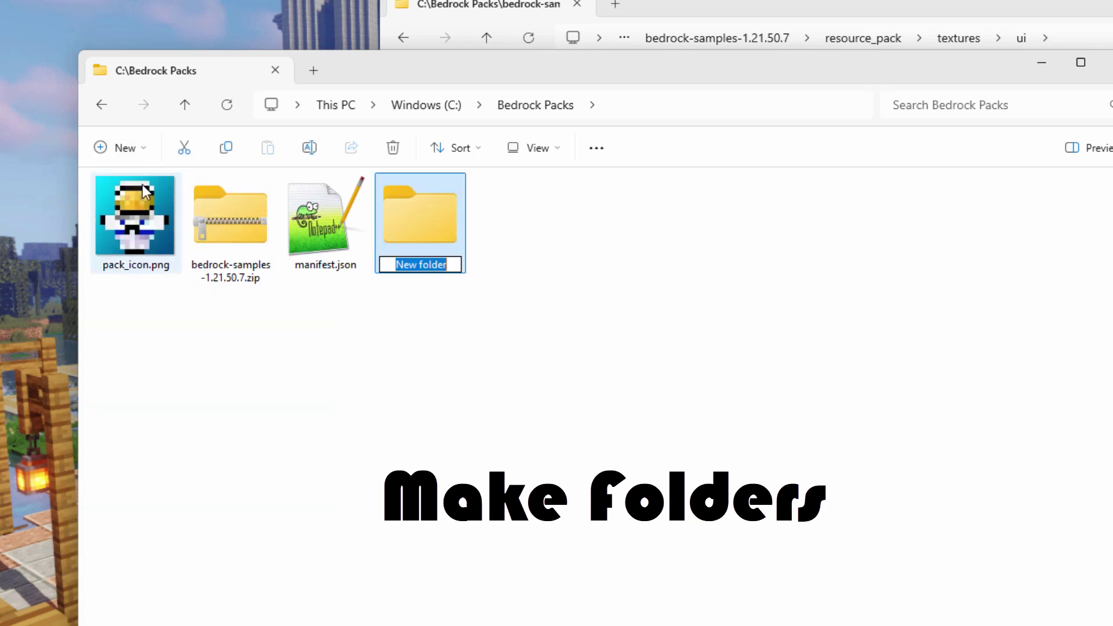
type("textures")
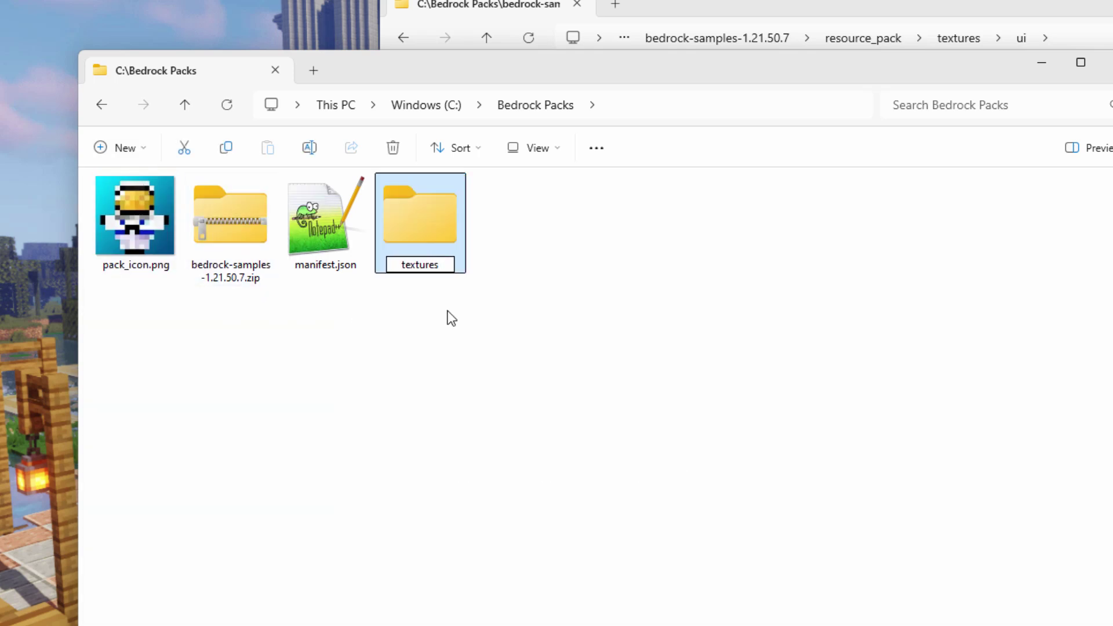
key("Return")
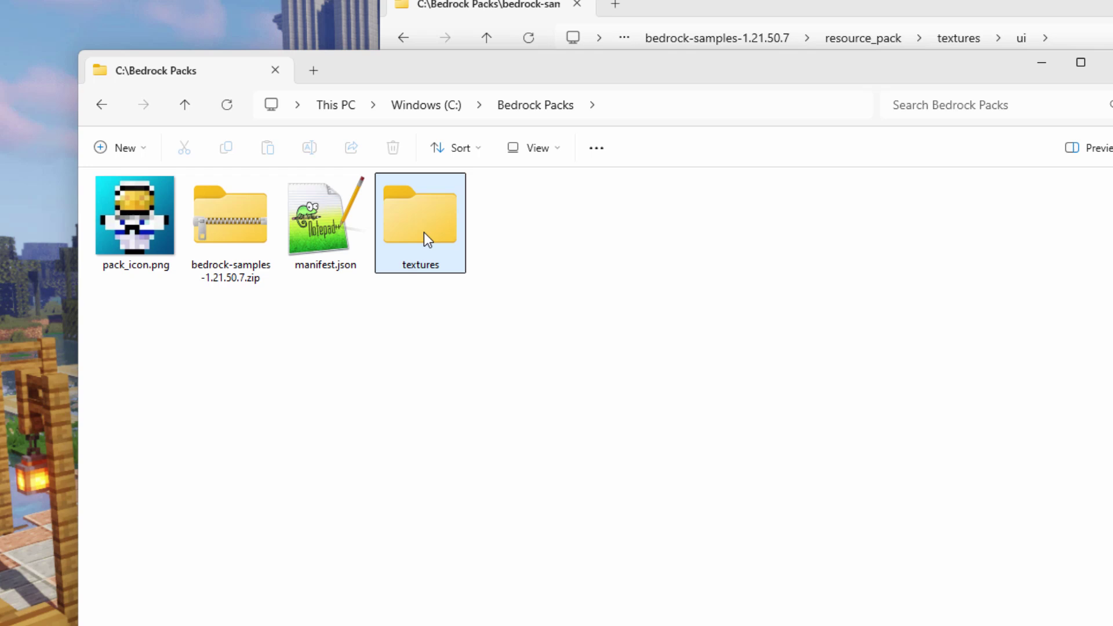
double_click(423, 233)
Create a 'ui' subfolder inside textures and open it
left_click(138, 147)
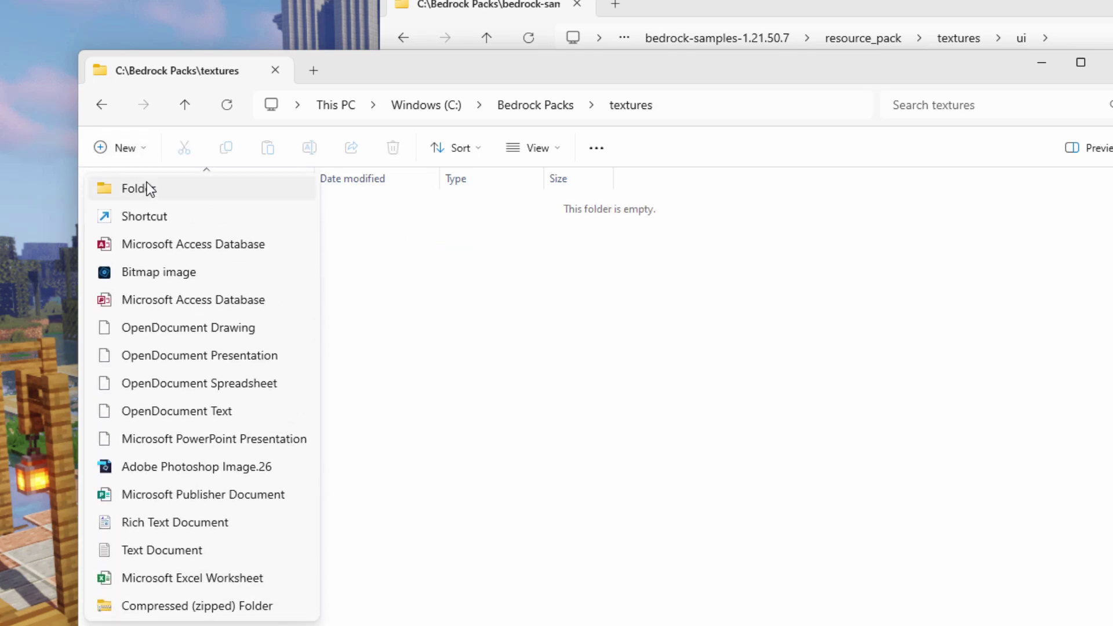
left_click(147, 189)
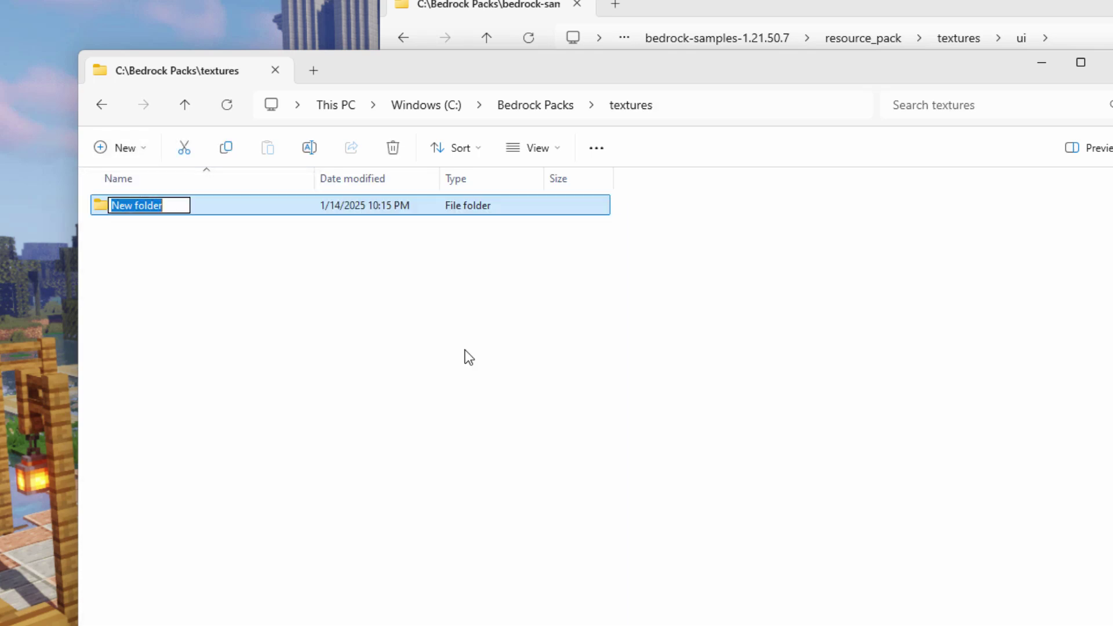
type("ui")
key("Return")
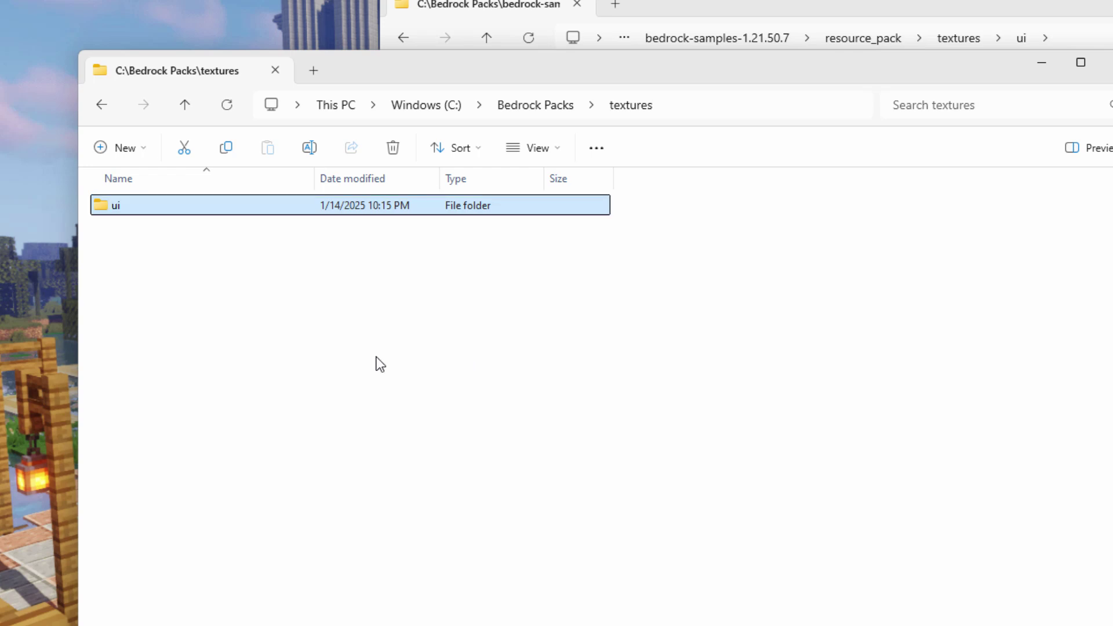
double_click(114, 206)
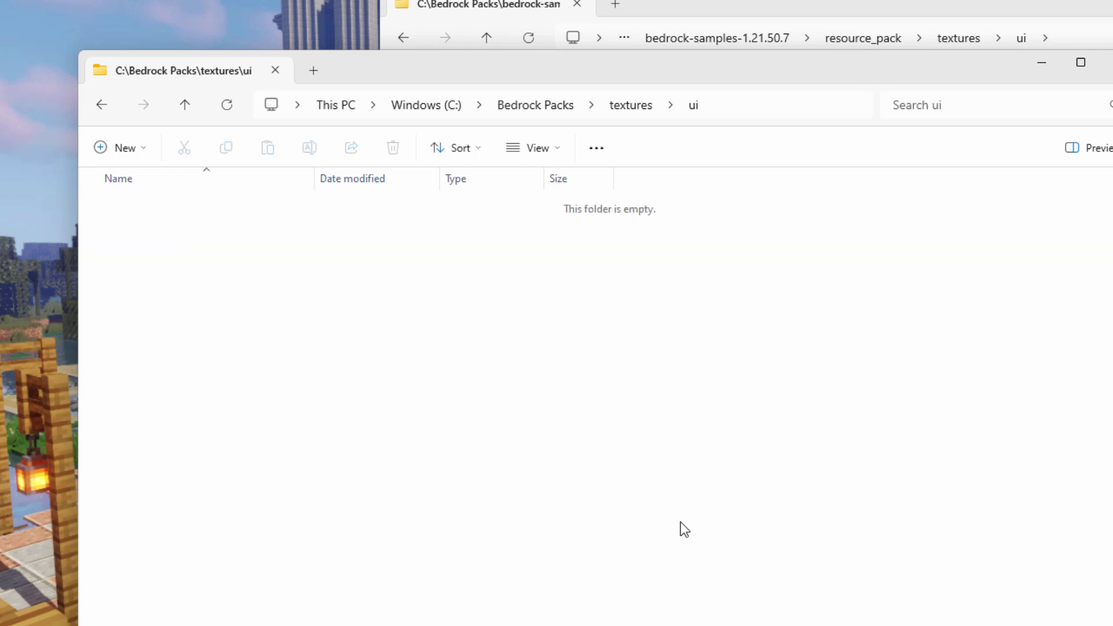
In the archive's ui list, scroll to the button files and select button_border_dark.png
left_click(797, 9)
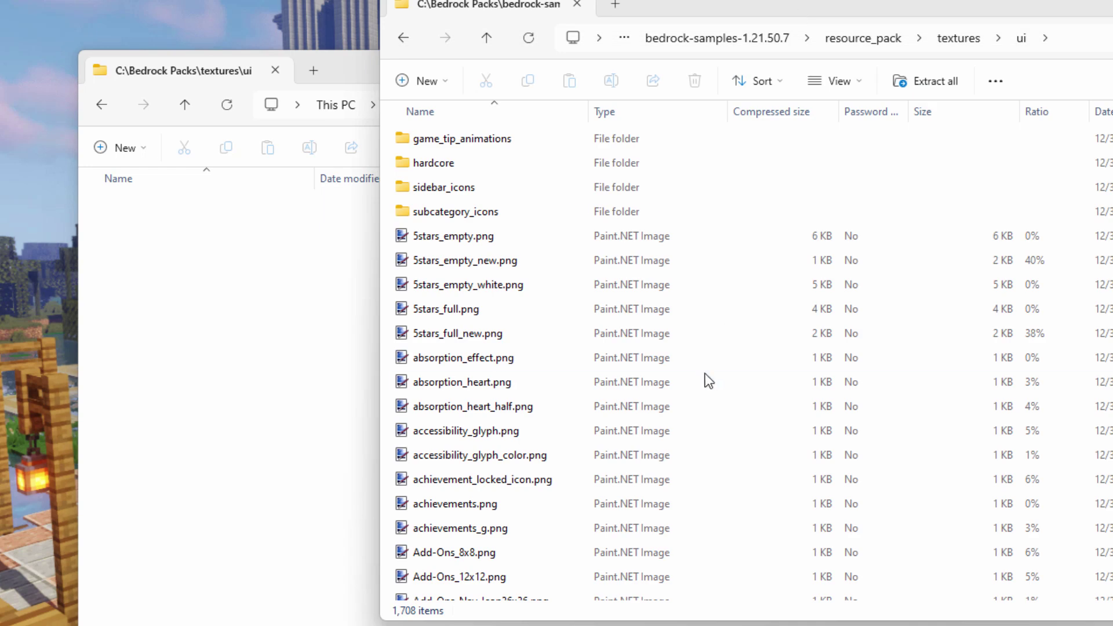
left_click(496, 409)
scroll(496, 412, "down", 12)
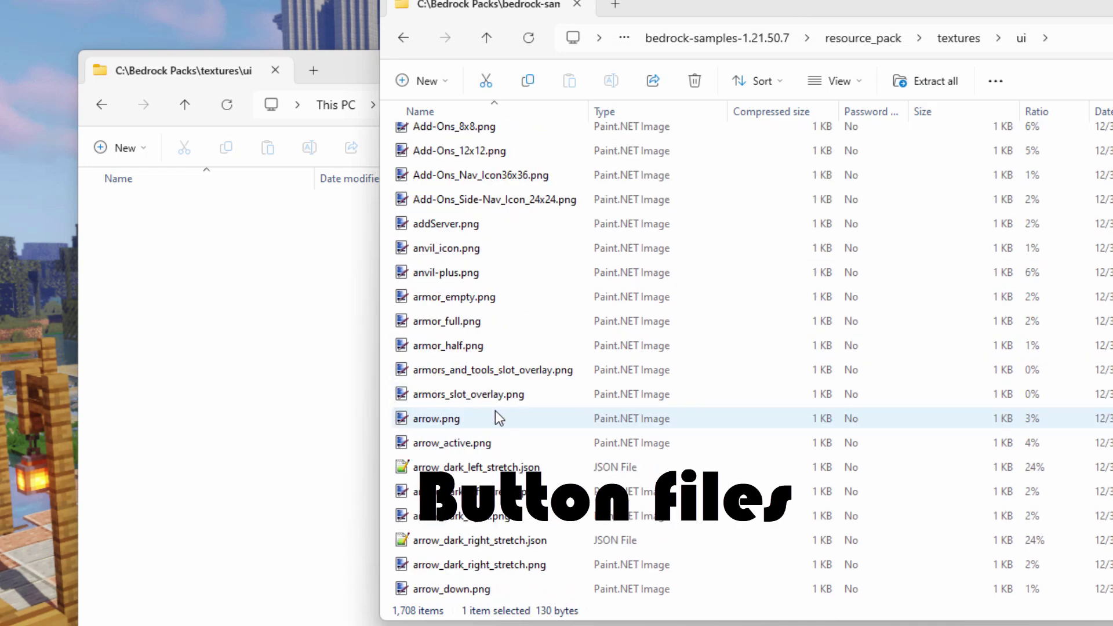
scroll(496, 417, "down", 20)
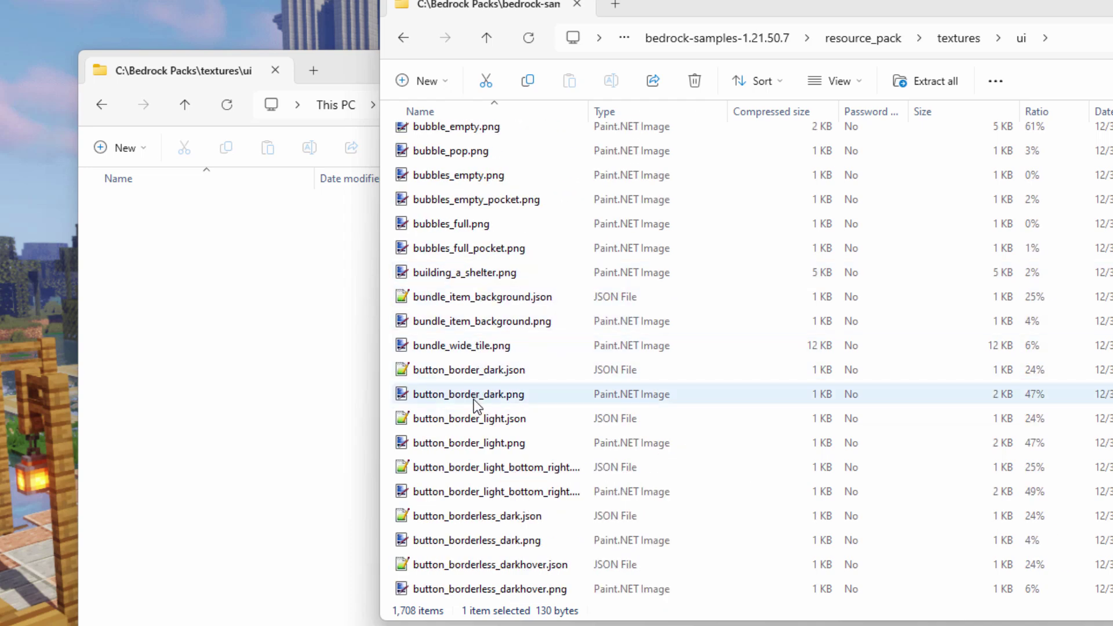
left_click(462, 374)
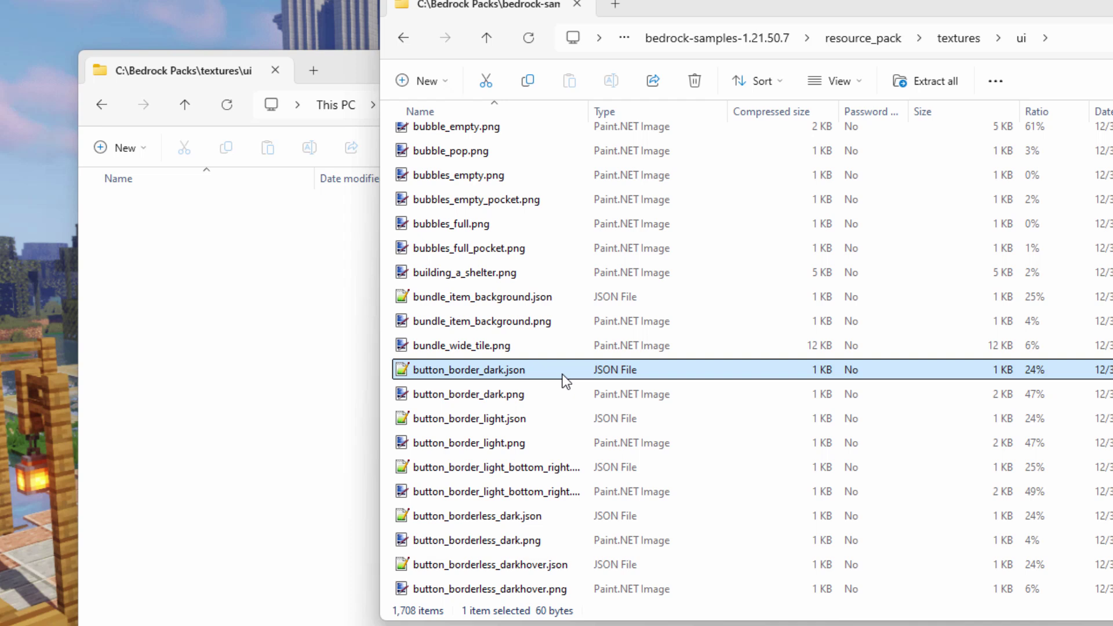
left_click(550, 399)
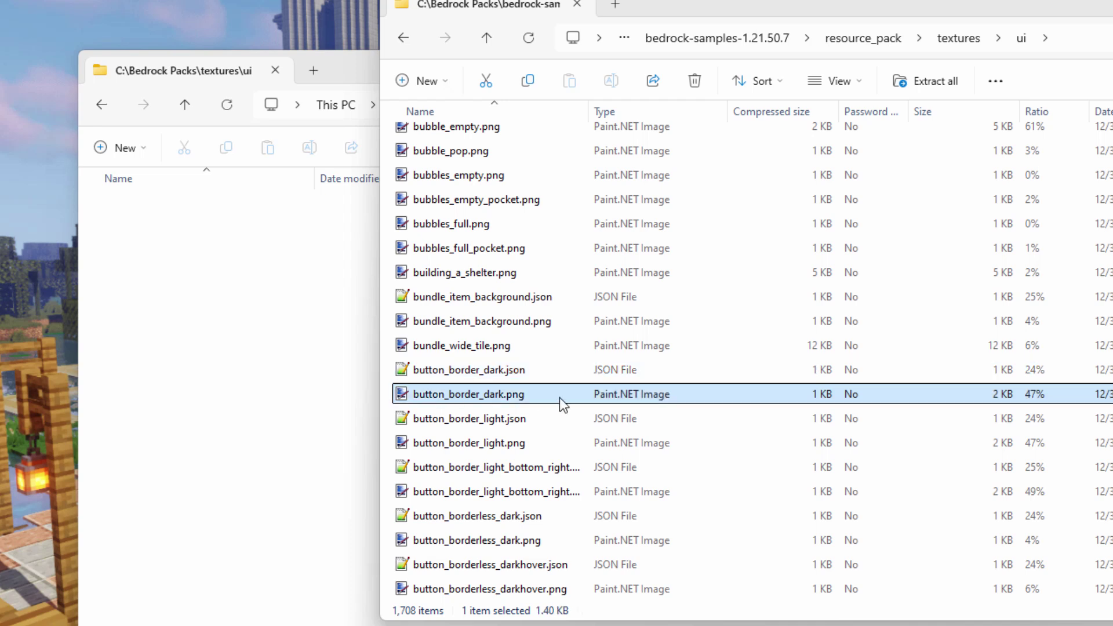
left_click(542, 371)
left_click(530, 394)
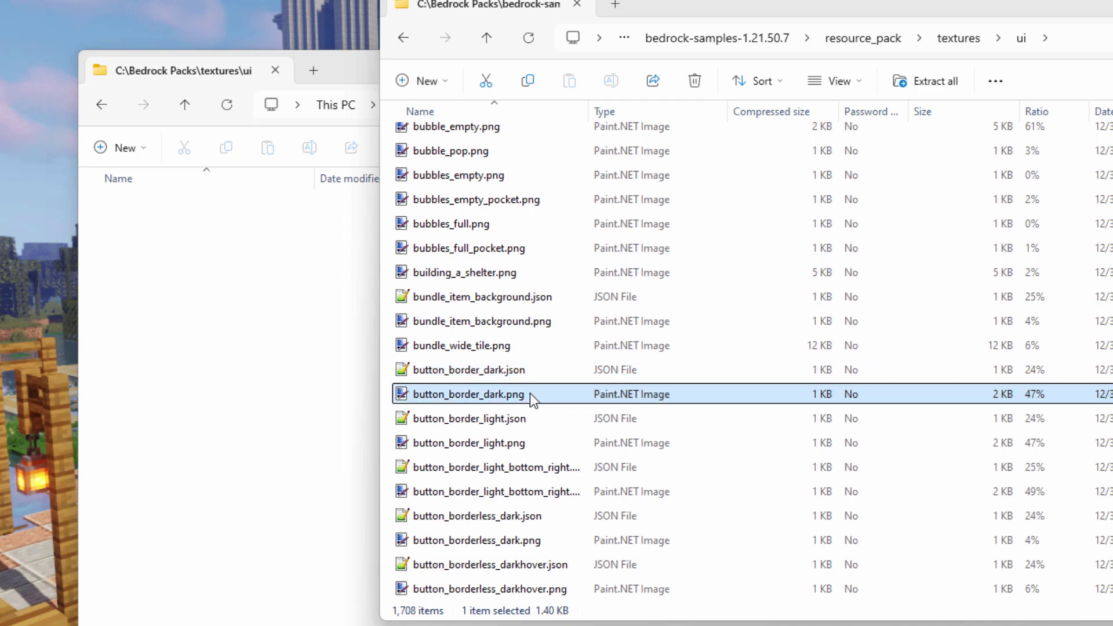
scroll(620, 377, "down", 3)
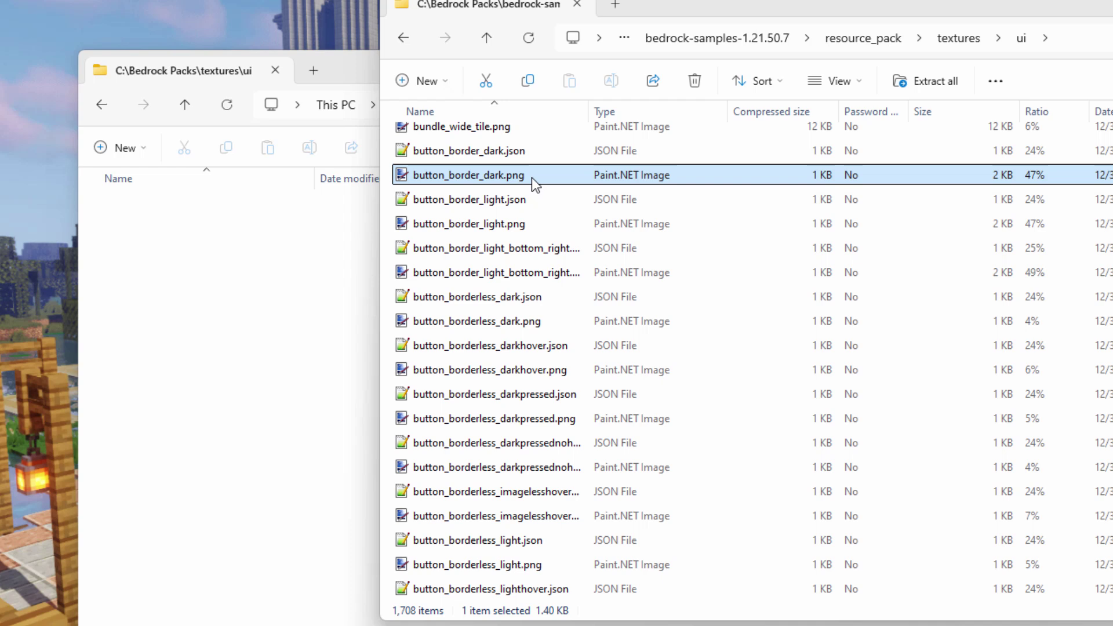
Add six more button PNGs, button_border_light.png through button_borderless_light.png, widening the Name column
left_click(489, 228, "ctrl")
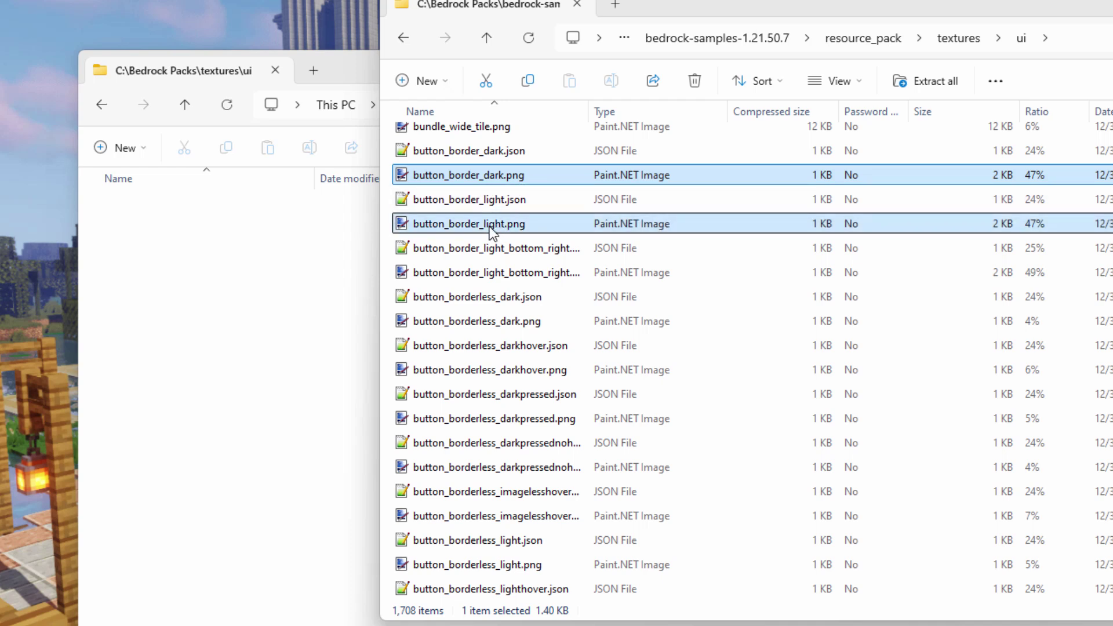
double_click(589, 110)
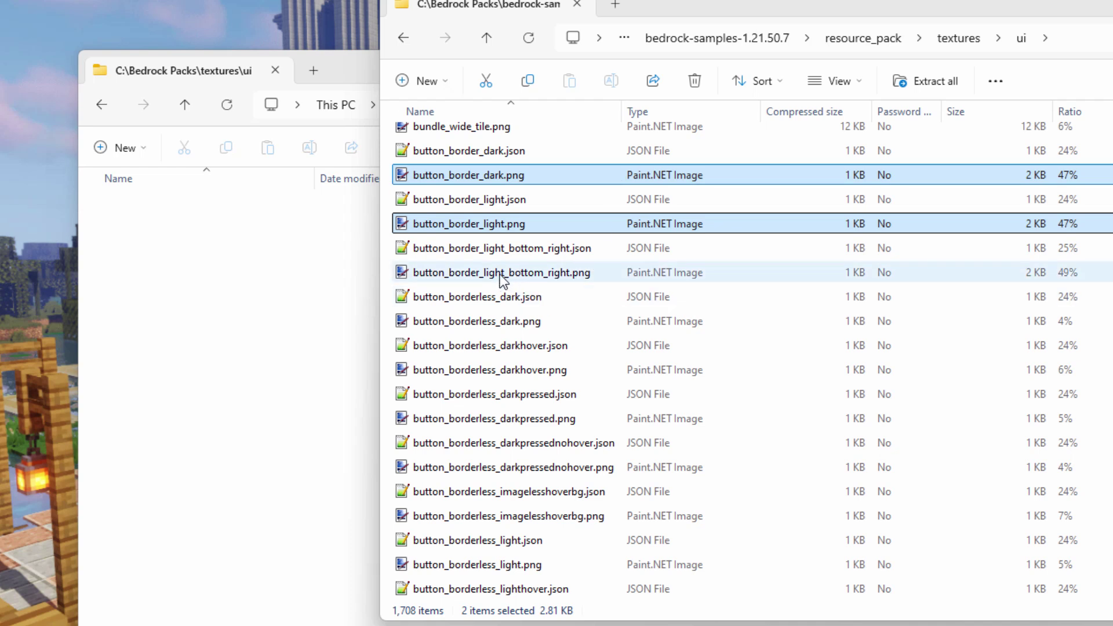
left_click(535, 280, "ctrl")
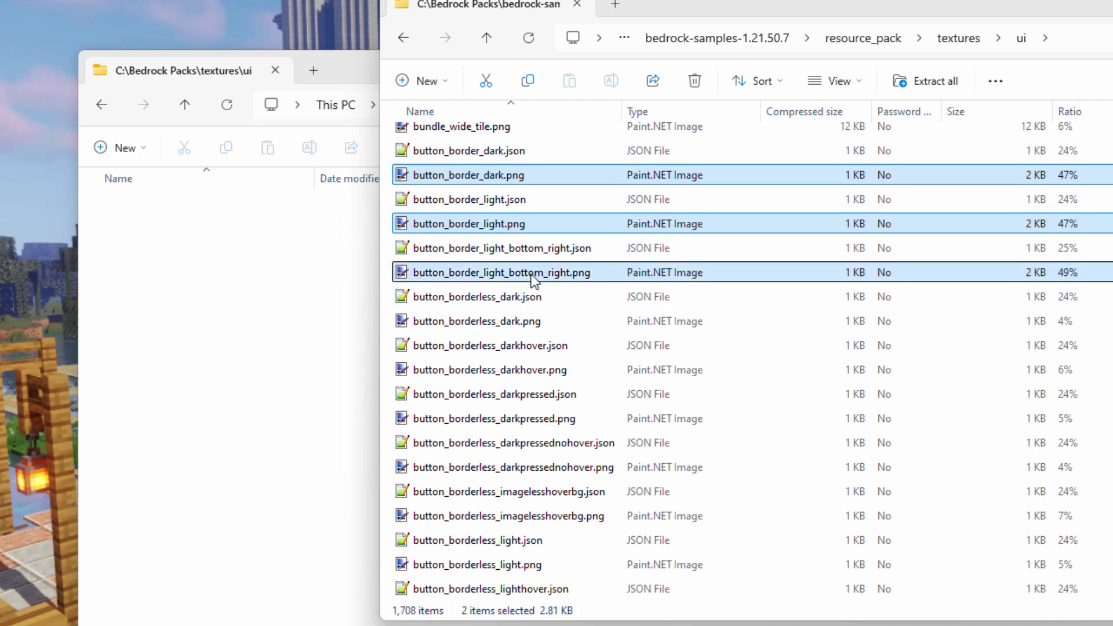
left_click(465, 322, "ctrl")
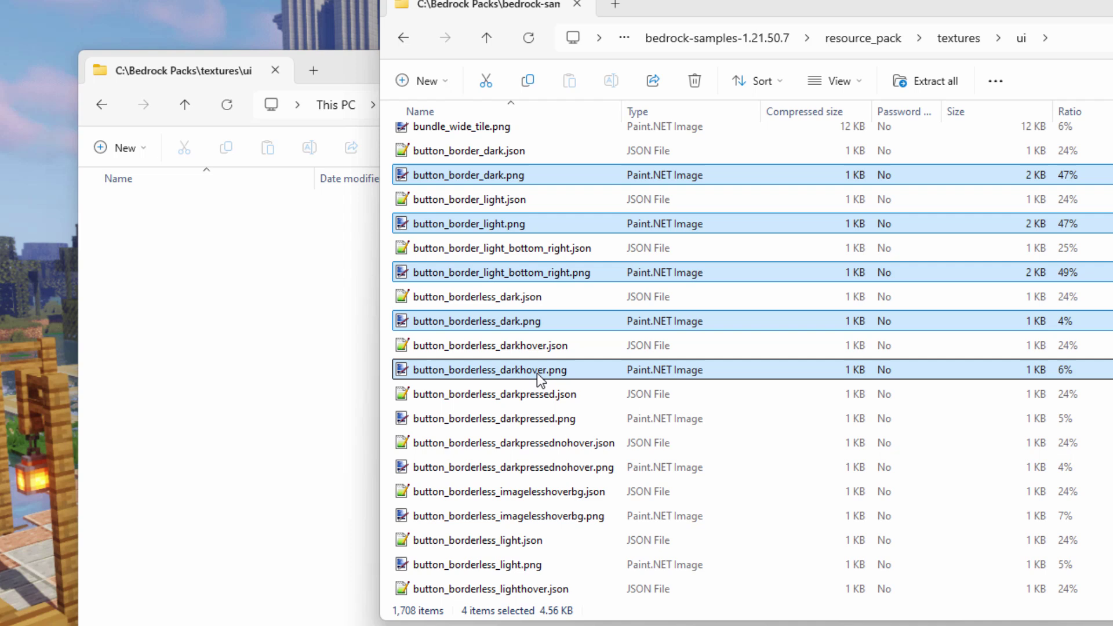
left_click(543, 419, "ctrl")
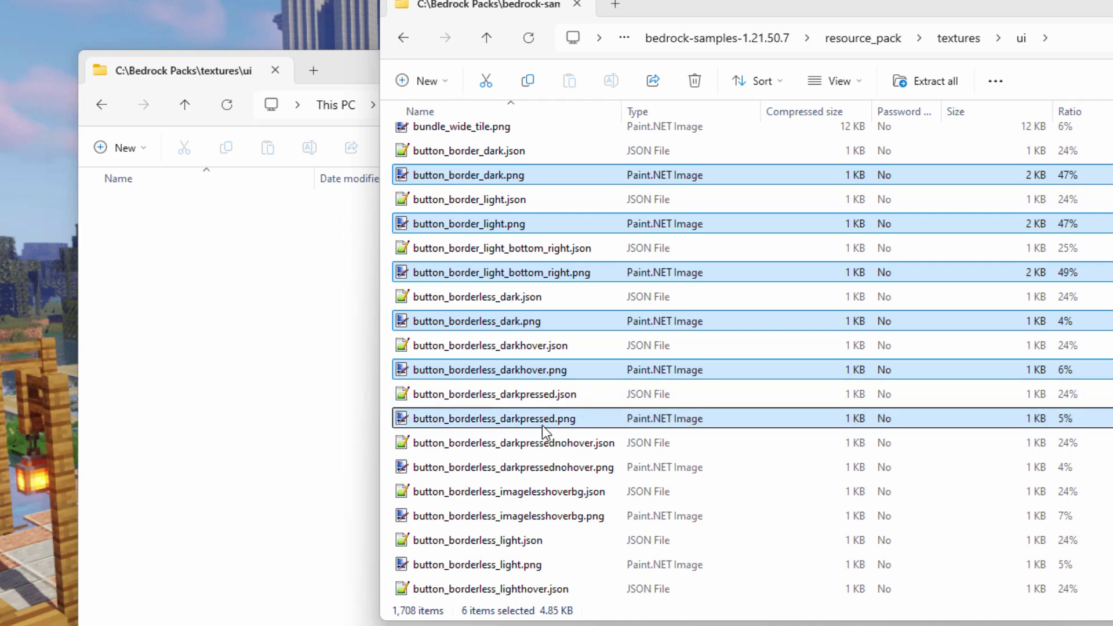
left_click(548, 471, "ctrl")
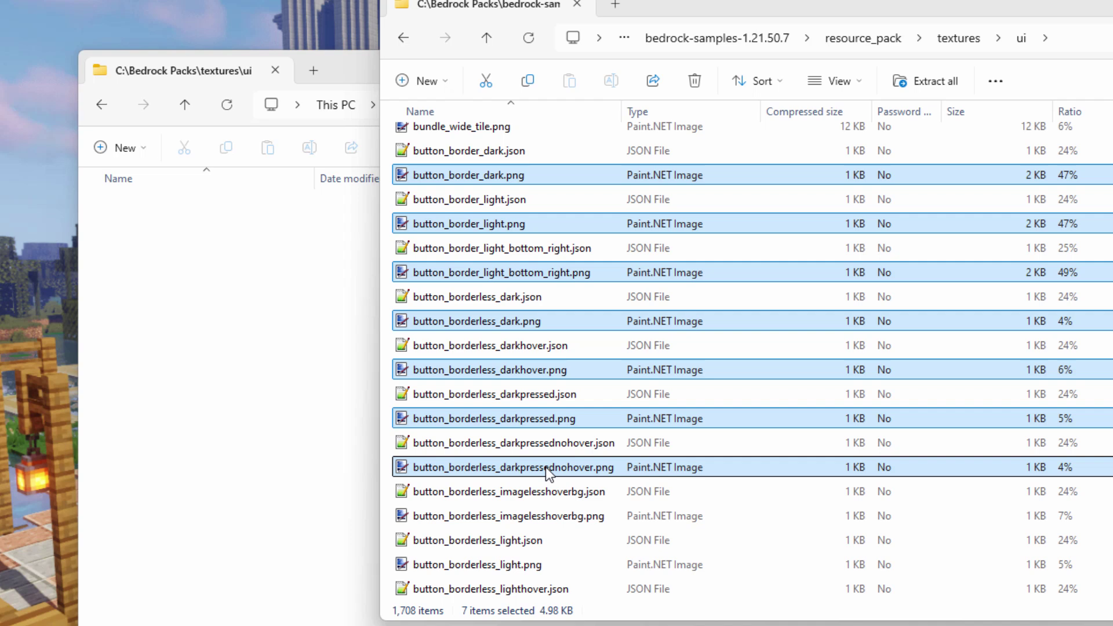
left_click(556, 521, "ctrl")
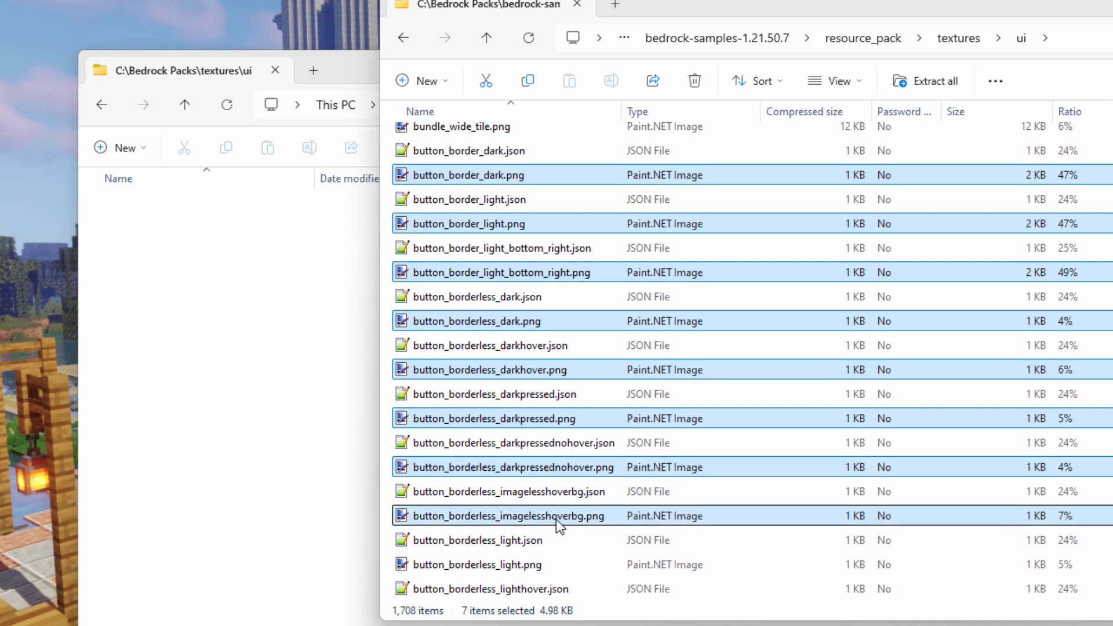
left_click(507, 569, "ctrl")
Add button_borderless_lighthover, lightpressed, lightpressednohover, button_dark_color and button_inside_dark PNGs to the selection
scroll(613, 377, "down", 2)
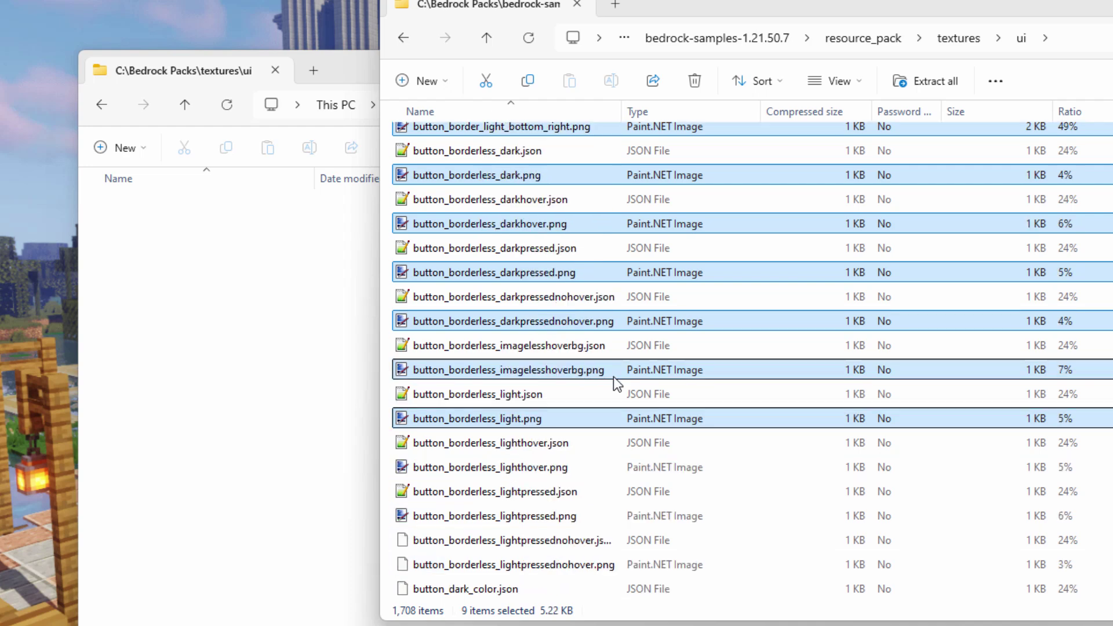
scroll(614, 377, "down", 2)
left_click(529, 322, "ctrl")
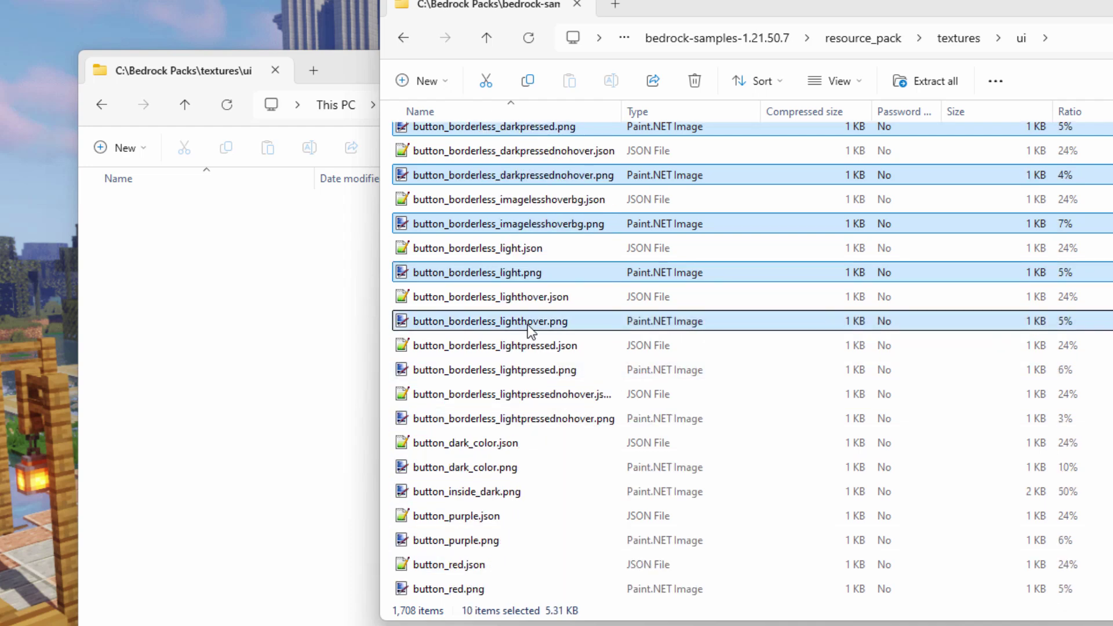
left_click(533, 369, "ctrl")
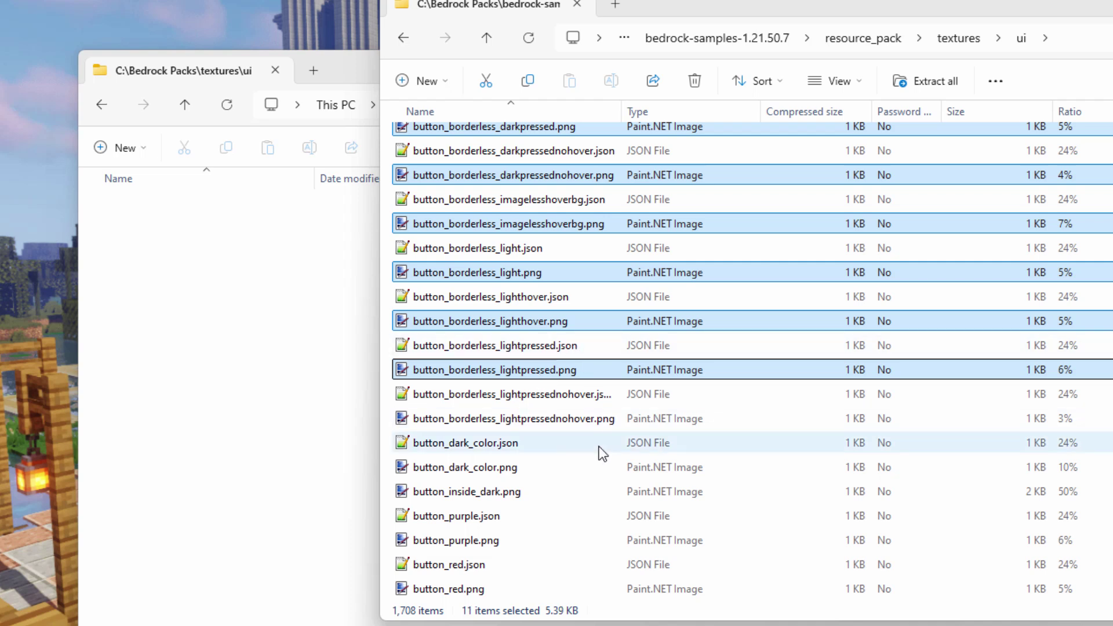
left_click(541, 419, "ctrl")
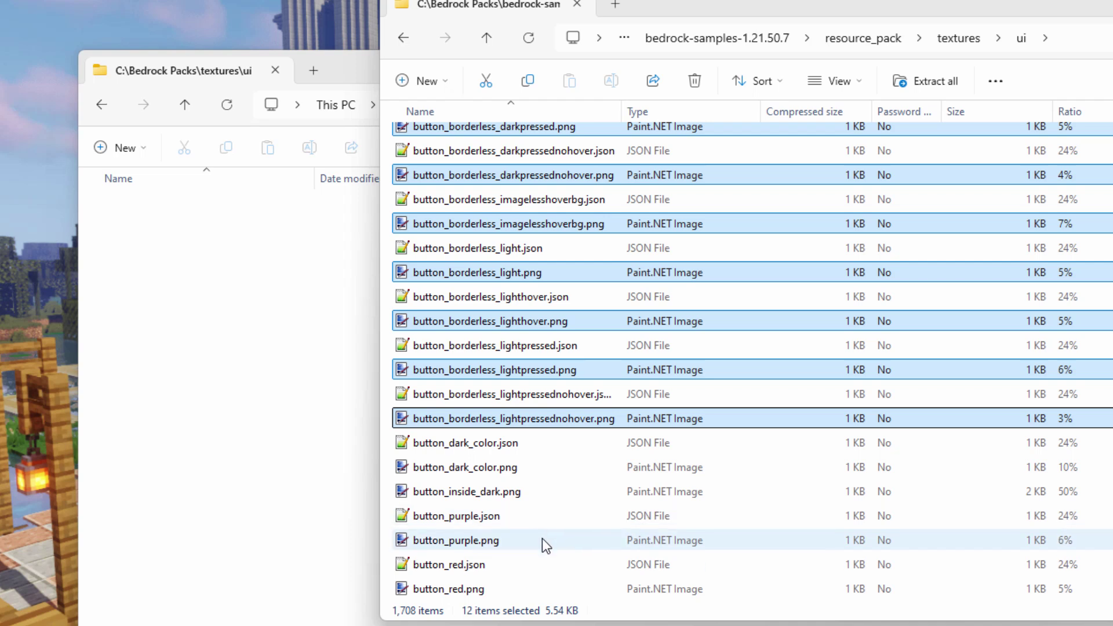
left_click(530, 468, "ctrl")
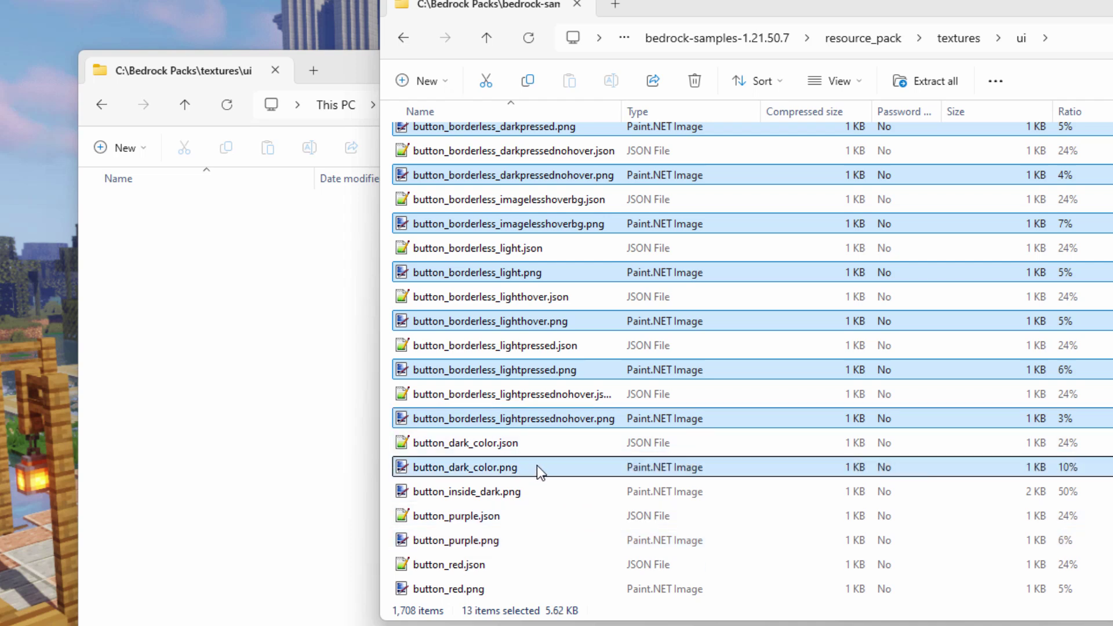
left_click(527, 492, "ctrl")
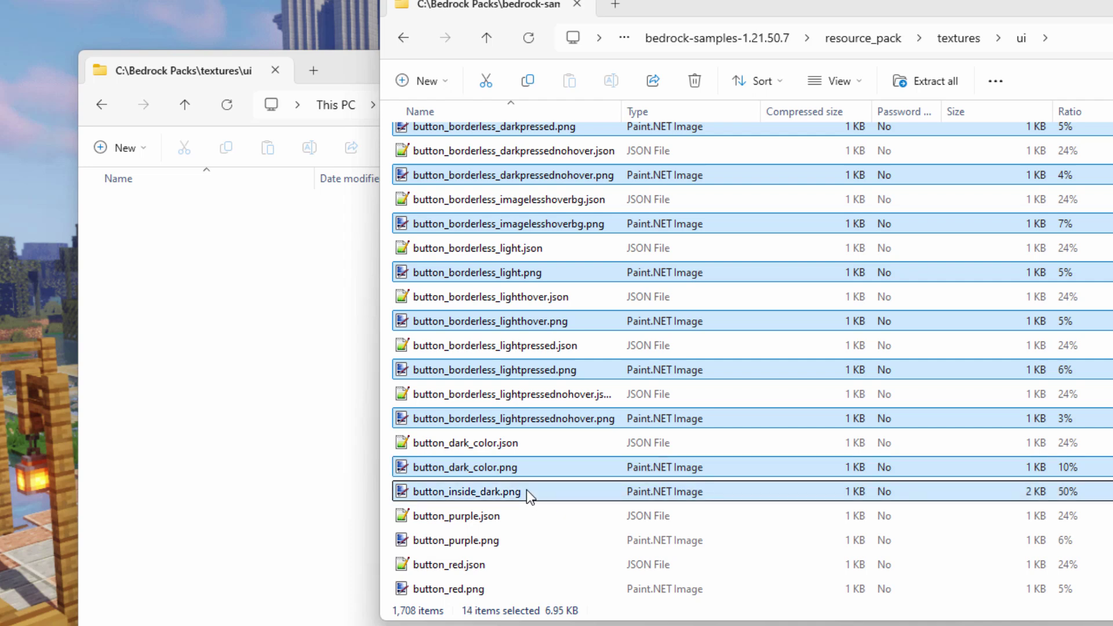
scroll(545, 514, "down", 1)
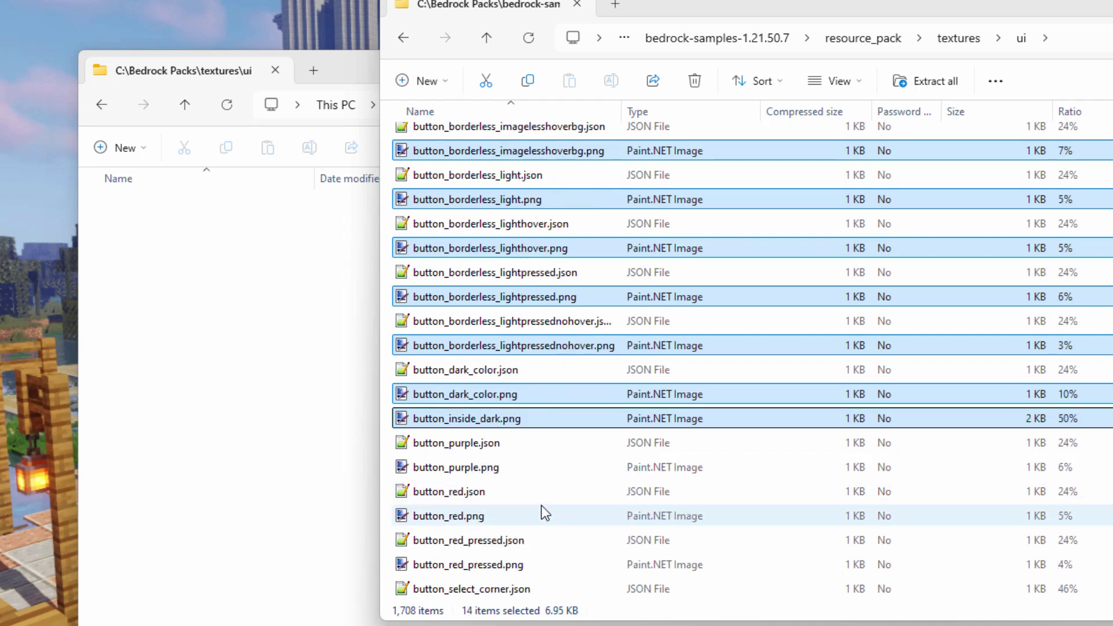
scroll(545, 513, "down", 2)
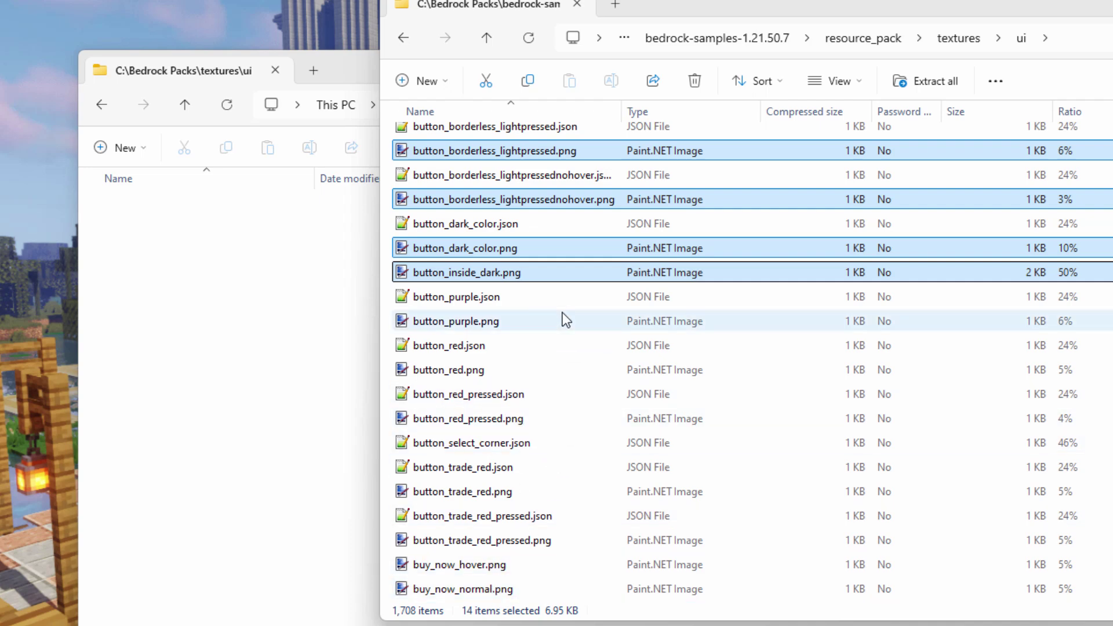
scroll(563, 312, "up", 7)
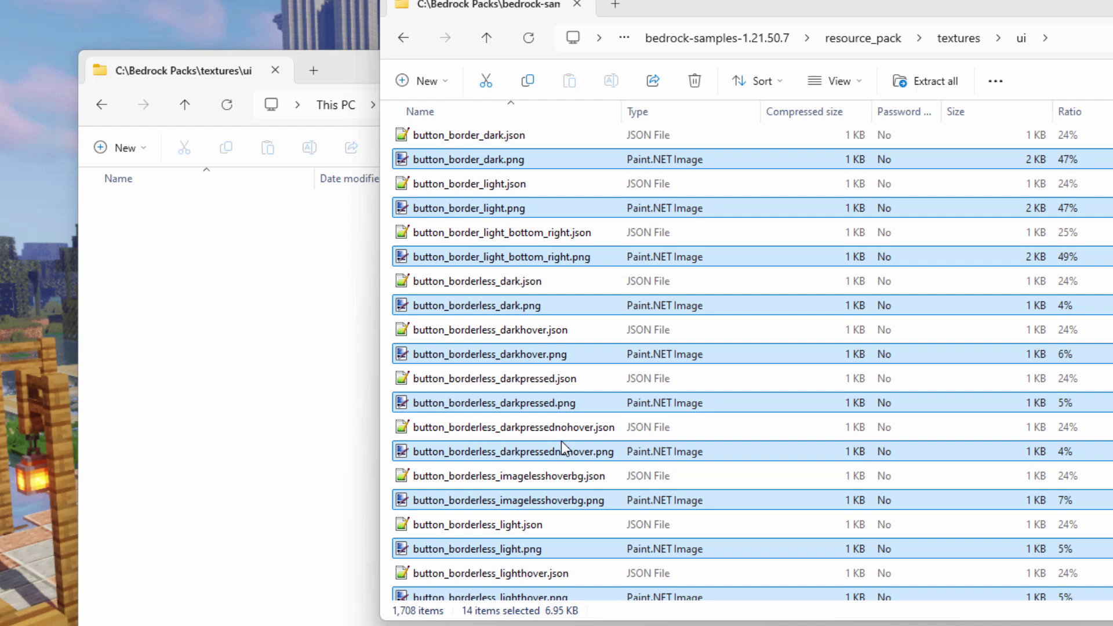
Copy the 14 selected button PNGs into Bedrock Packs\textures\ui and display them as Large icons
left_click_drag(599, 353, 248, 348)
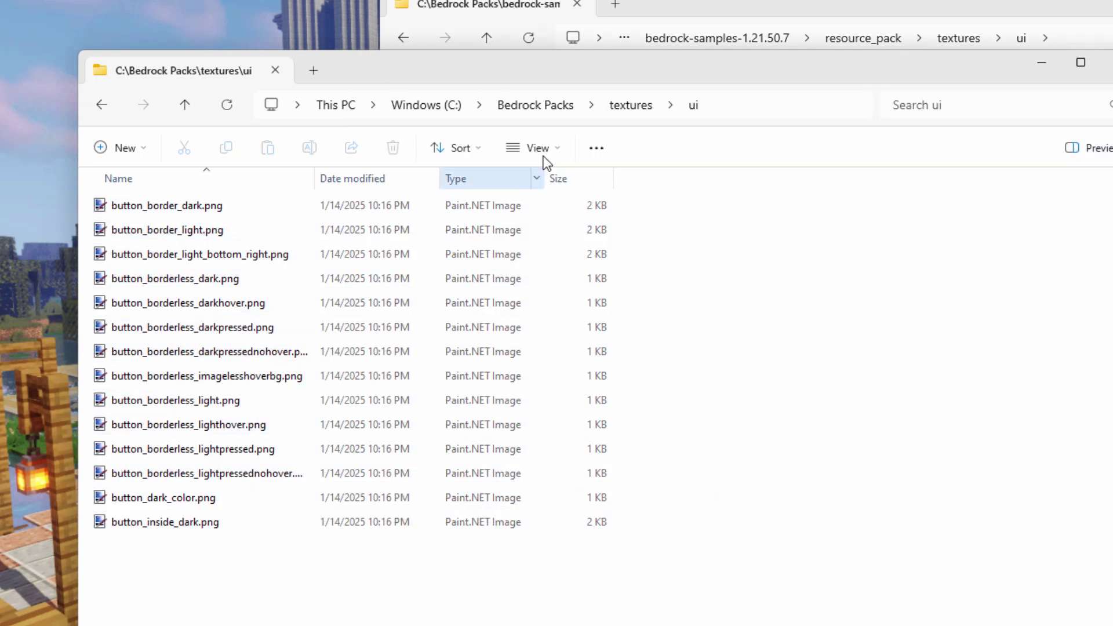
key("ctrl+shift+2")
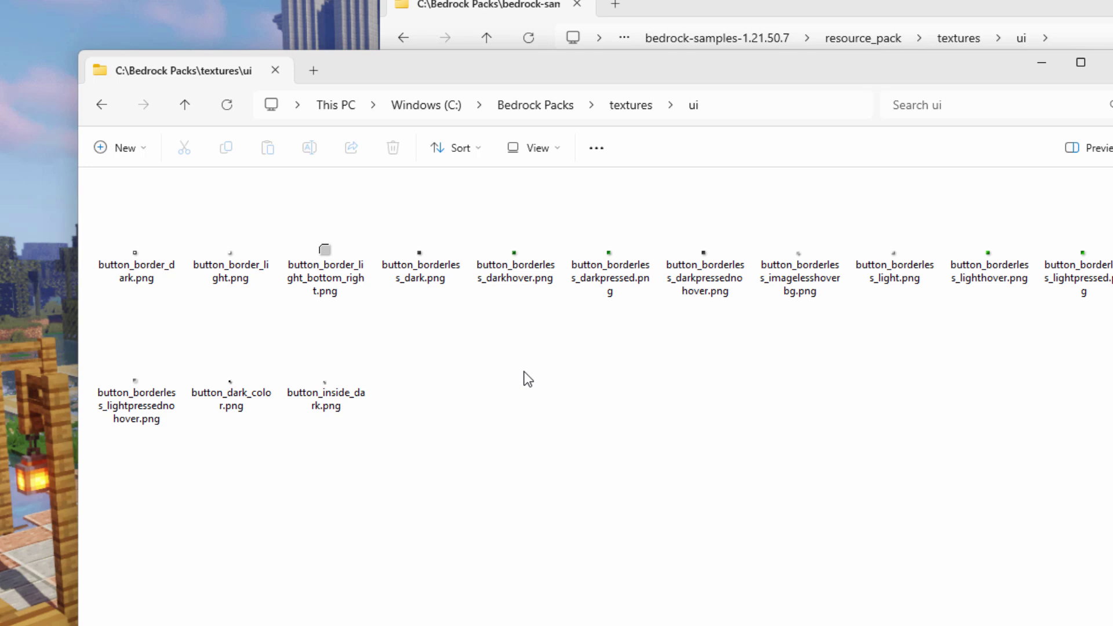
left_click(913, 17)
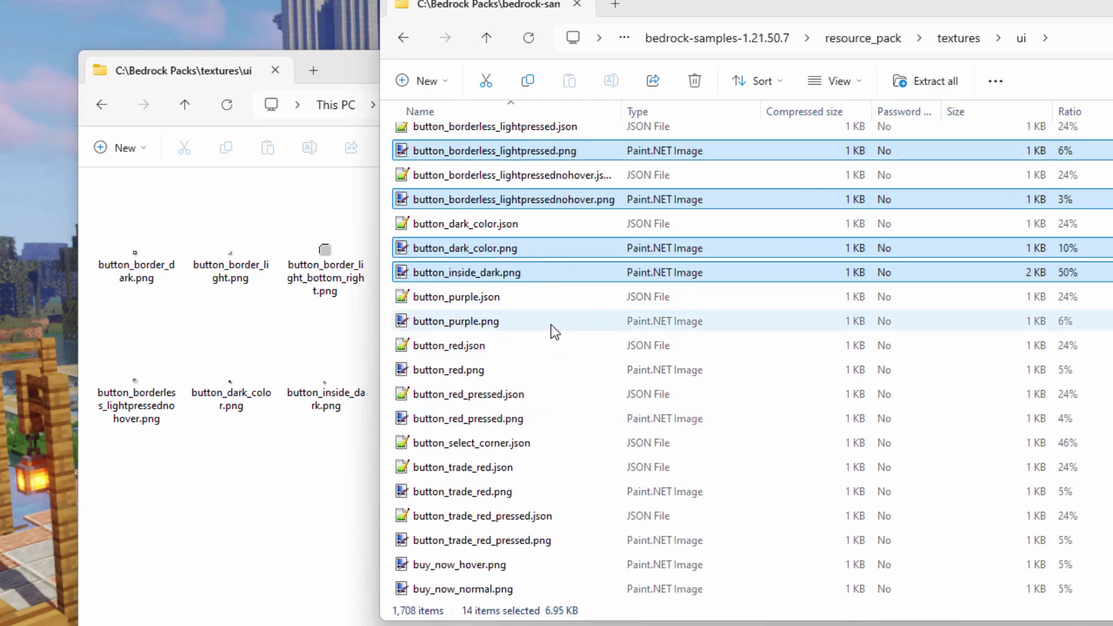
left_click(217, 520)
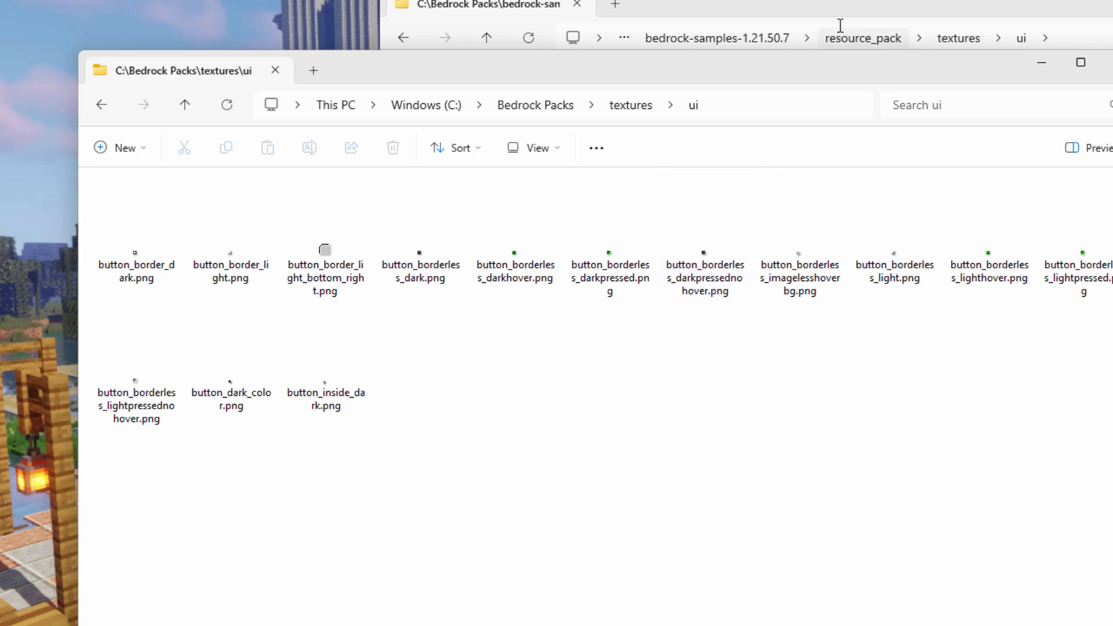
left_click(874, 12)
left_click_drag(884, 6, 500, 122)
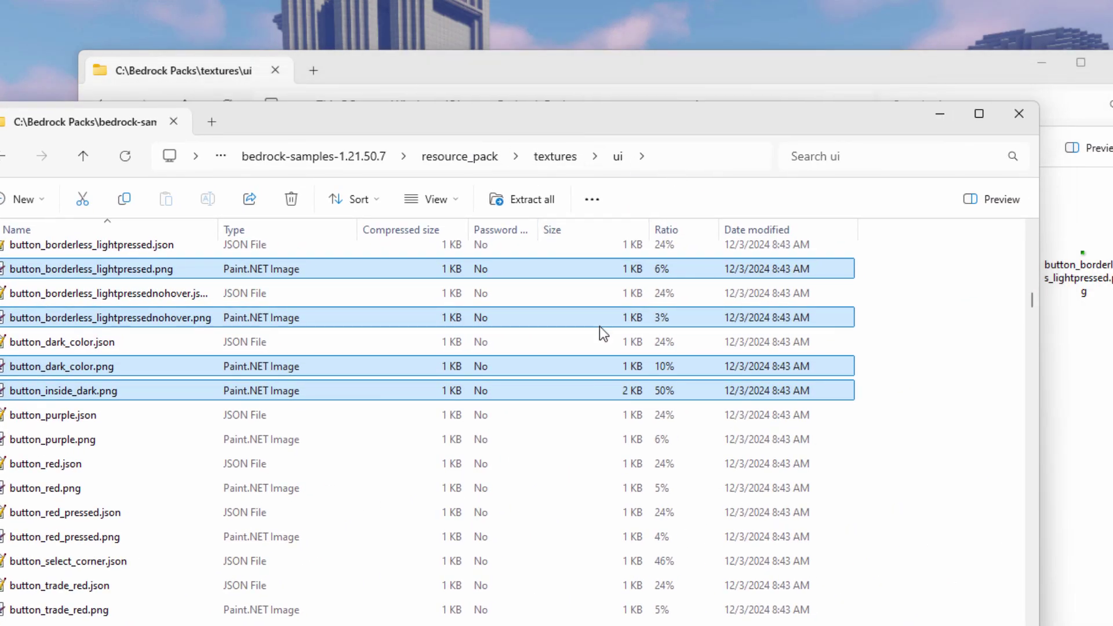
Close the archive window and drag all 14 button textures from ui into Photoshop Elements
left_click(1019, 114)
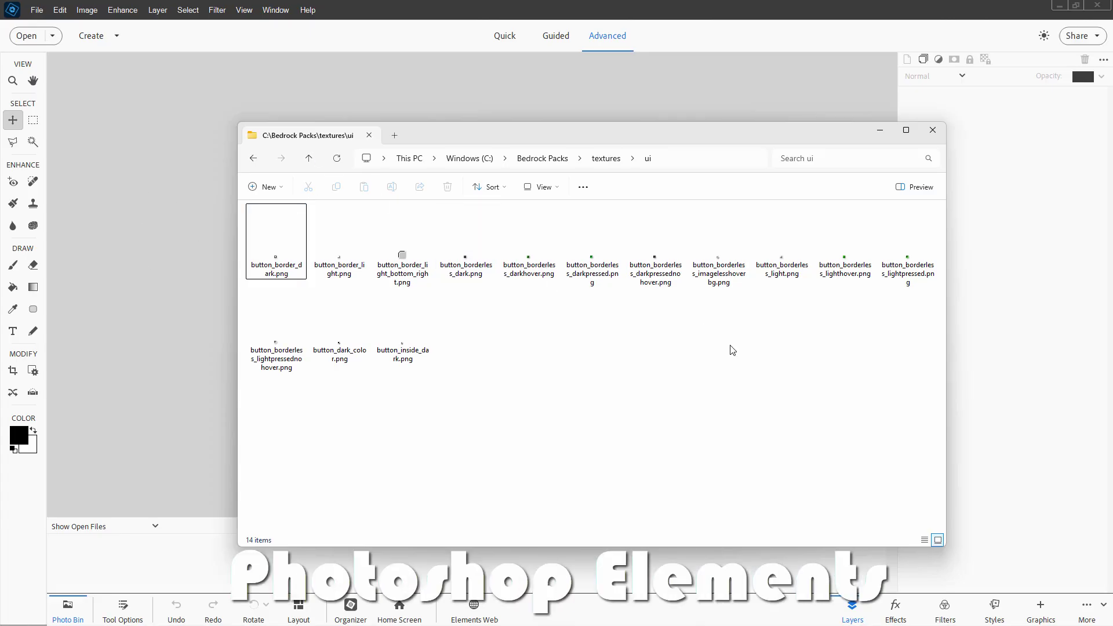
left_click_drag(913, 449, 166, 194)
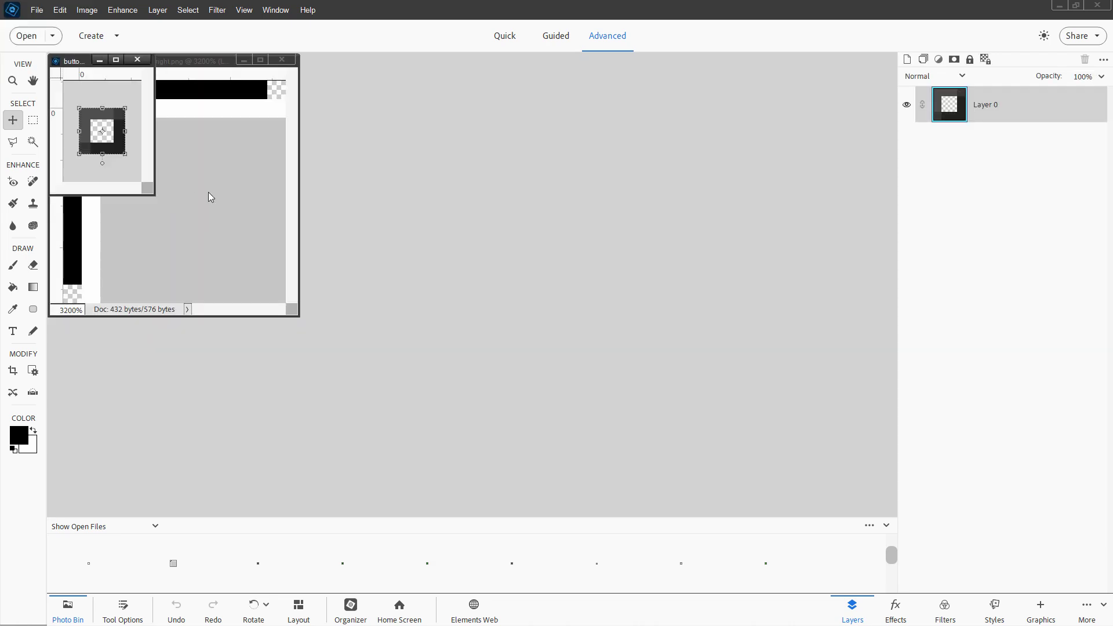
Drag the texture windows into rows, green and grey textures across the middle, dark grey below
left_click_drag(80, 62, 352, 69)
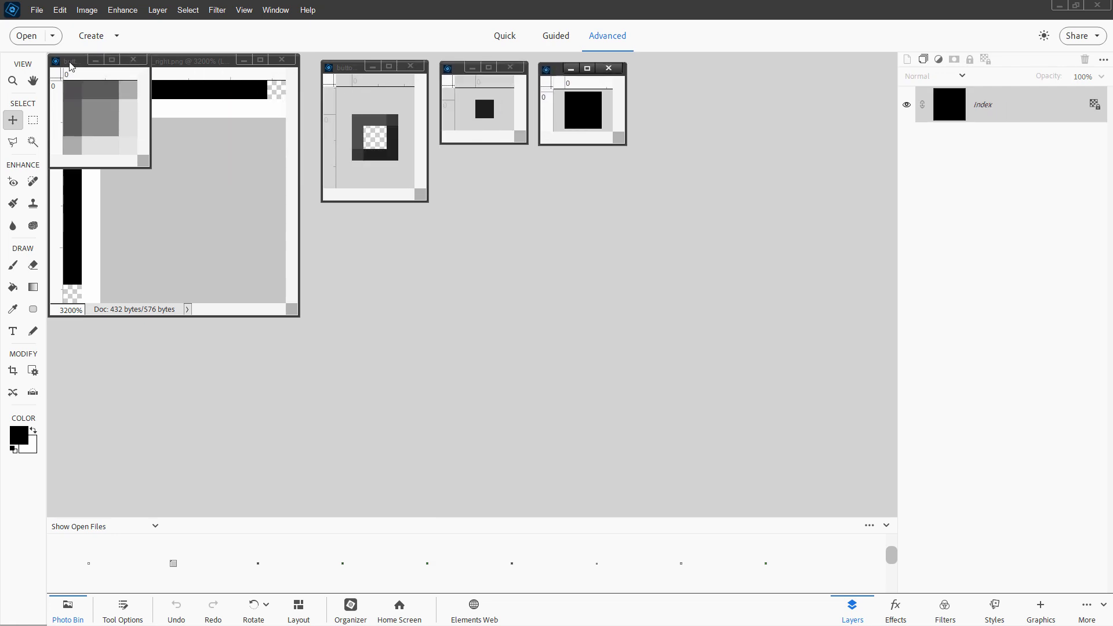
left_click_drag(268, 92, 653, 73)
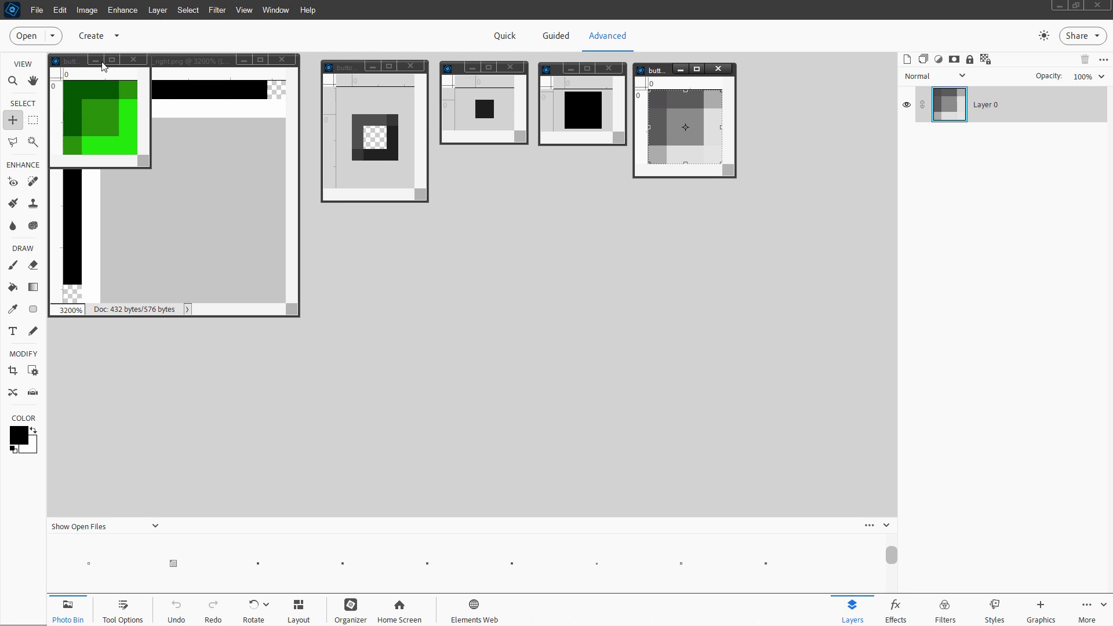
left_click_drag(125, 64, 772, 72)
left_click_drag(75, 69, 346, 227)
left_click_drag(75, 65, 464, 227)
left_click_drag(68, 65, 574, 228)
left_click_drag(92, 70, 808, 230)
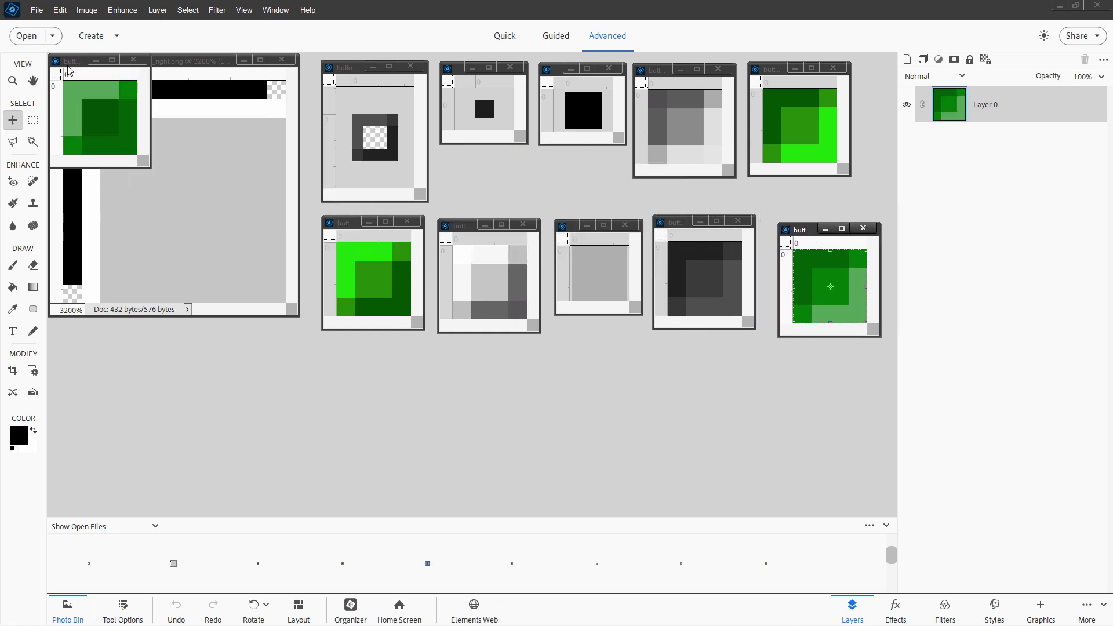
left_click_drag(69, 65, 339, 350)
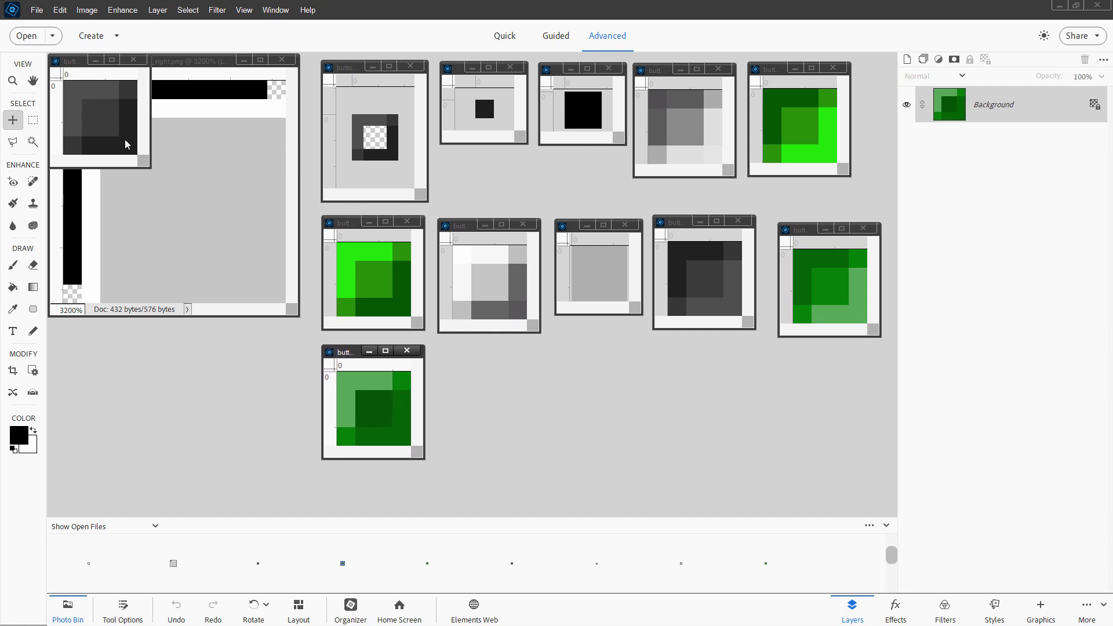
left_click_drag(80, 68, 468, 363)
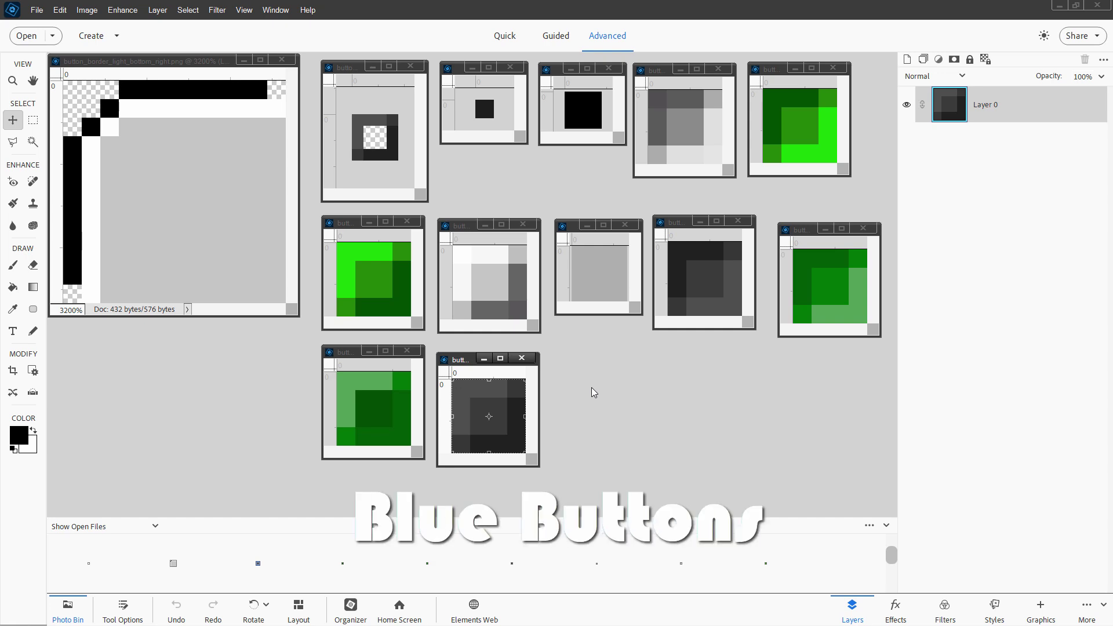
Reposition the light and grey button texture windows, placing the light one in the bottom row
left_click(506, 291)
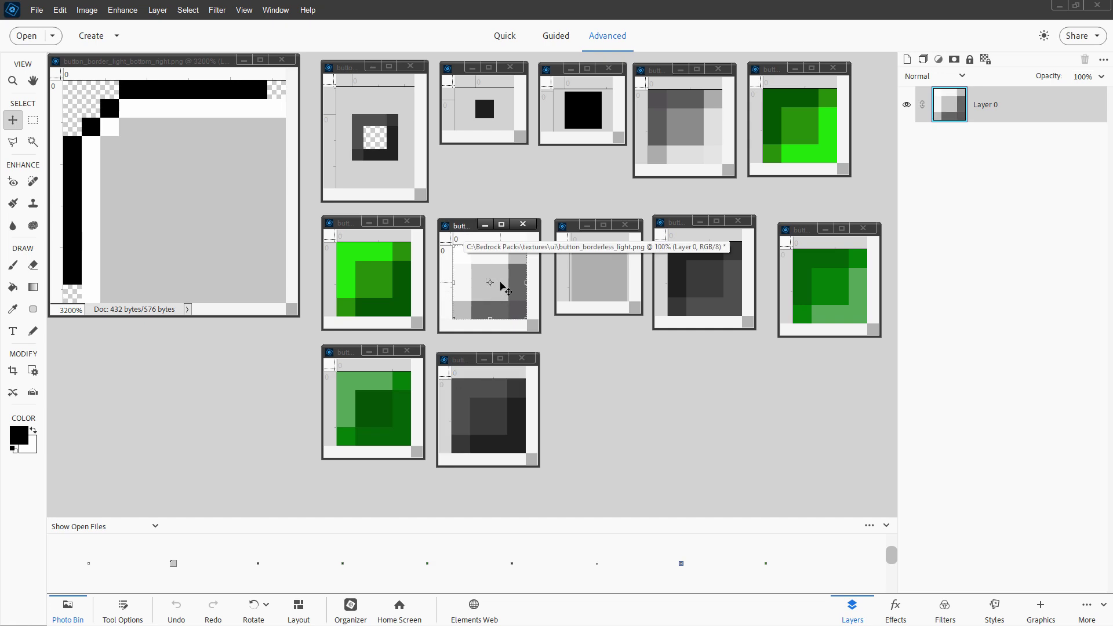
key("ctrl+Tab")
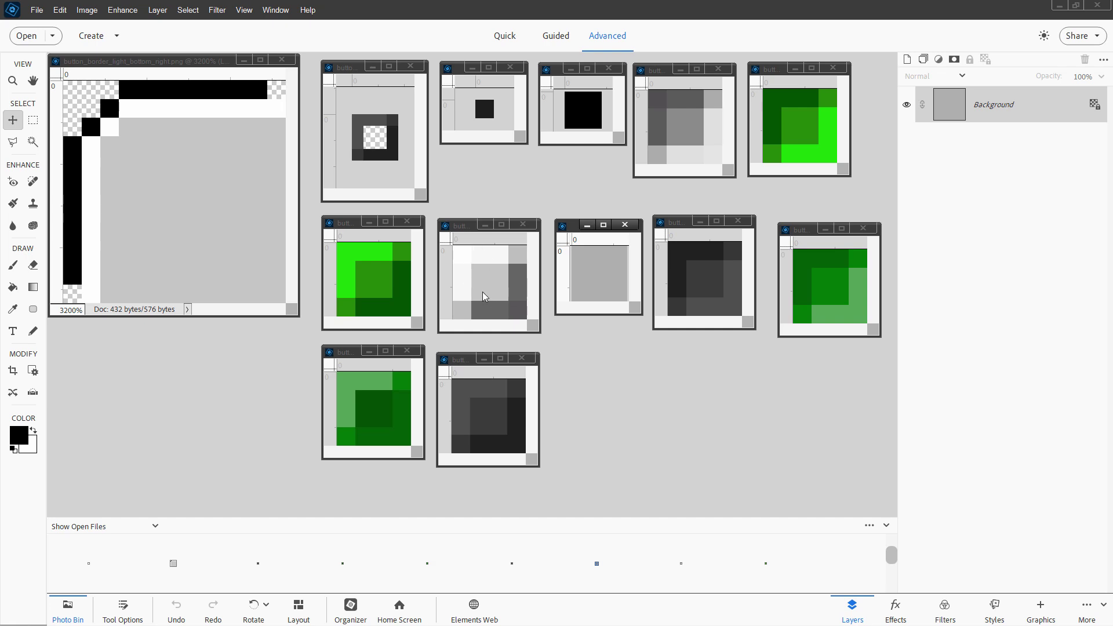
left_click_drag(471, 234, 735, 388)
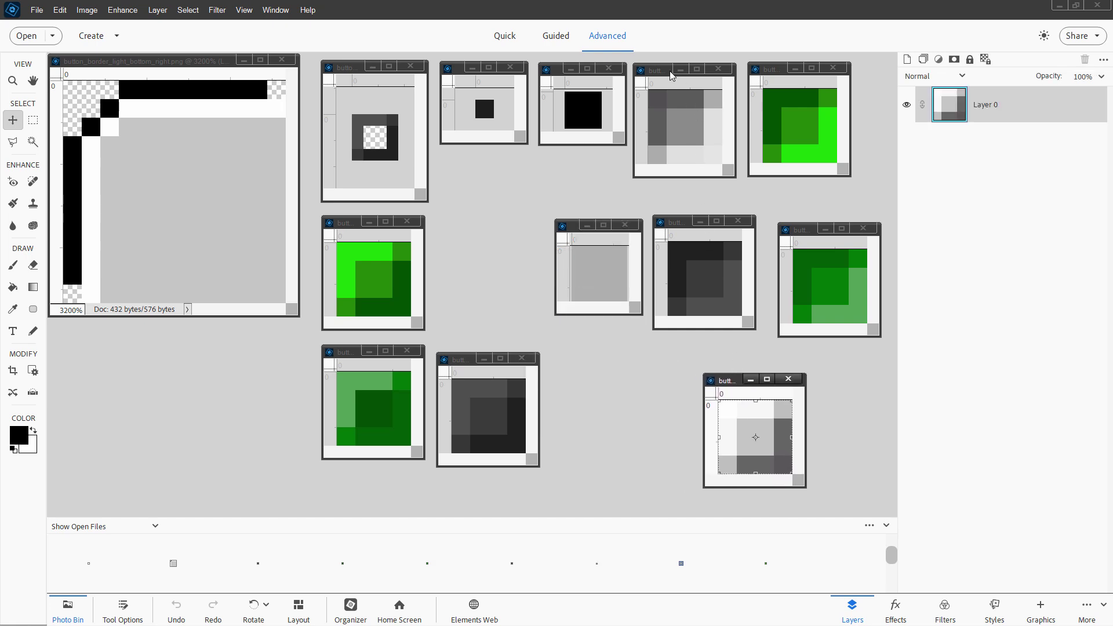
left_click_drag(672, 73, 624, 379)
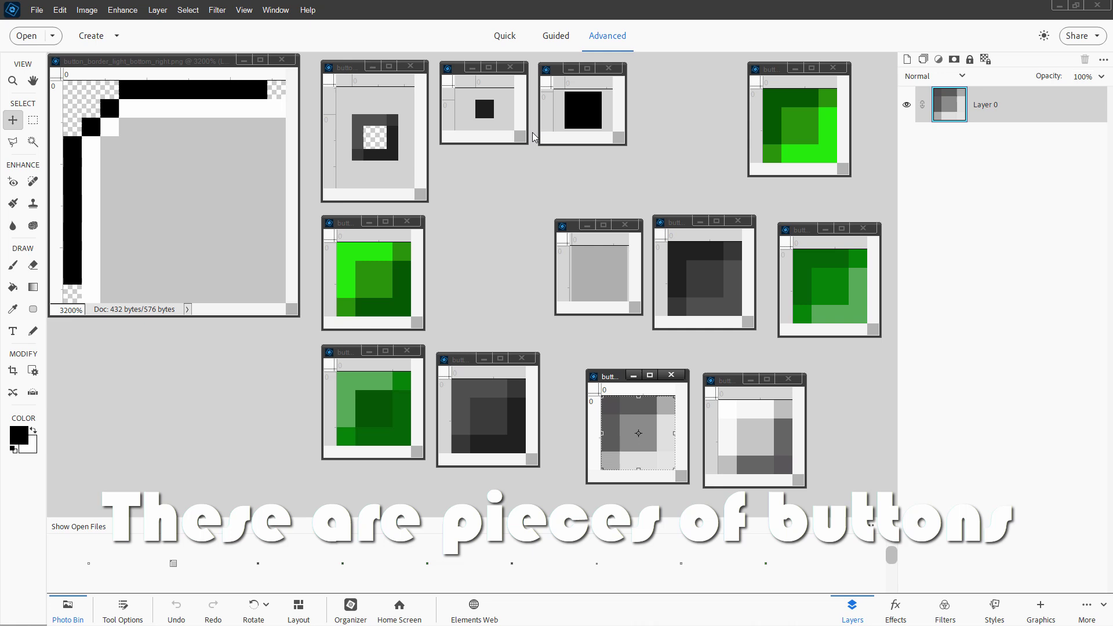
left_click_drag(614, 375, 469, 212)
left_click_drag(736, 381, 591, 356)
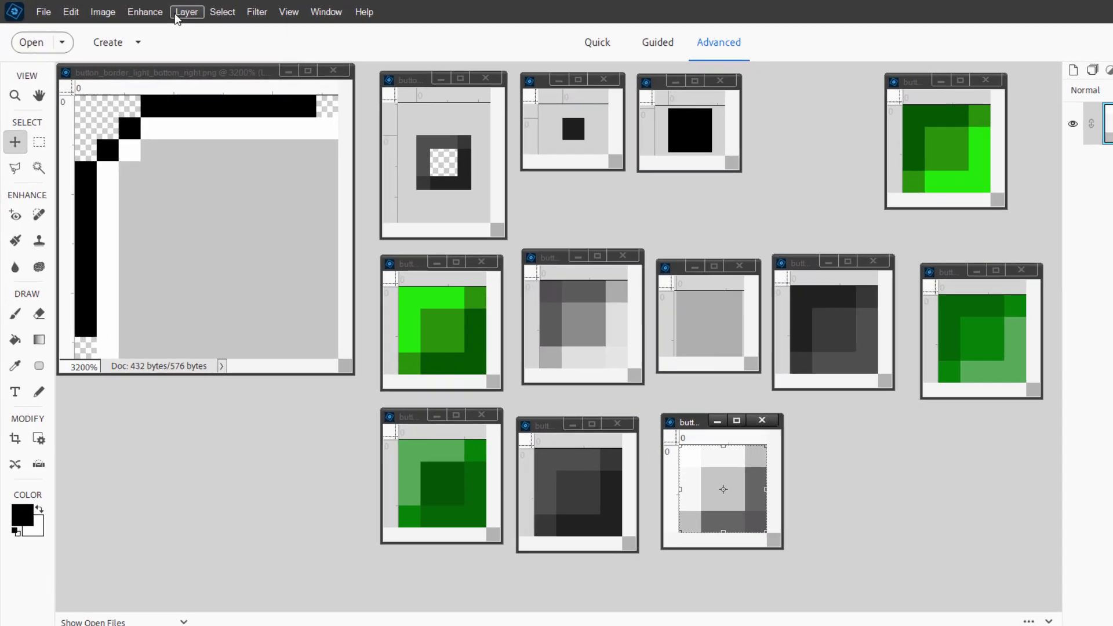
Start a new Hue/Saturation adjustment layer on the light button texture from the Layer menu
left_click(154, 12)
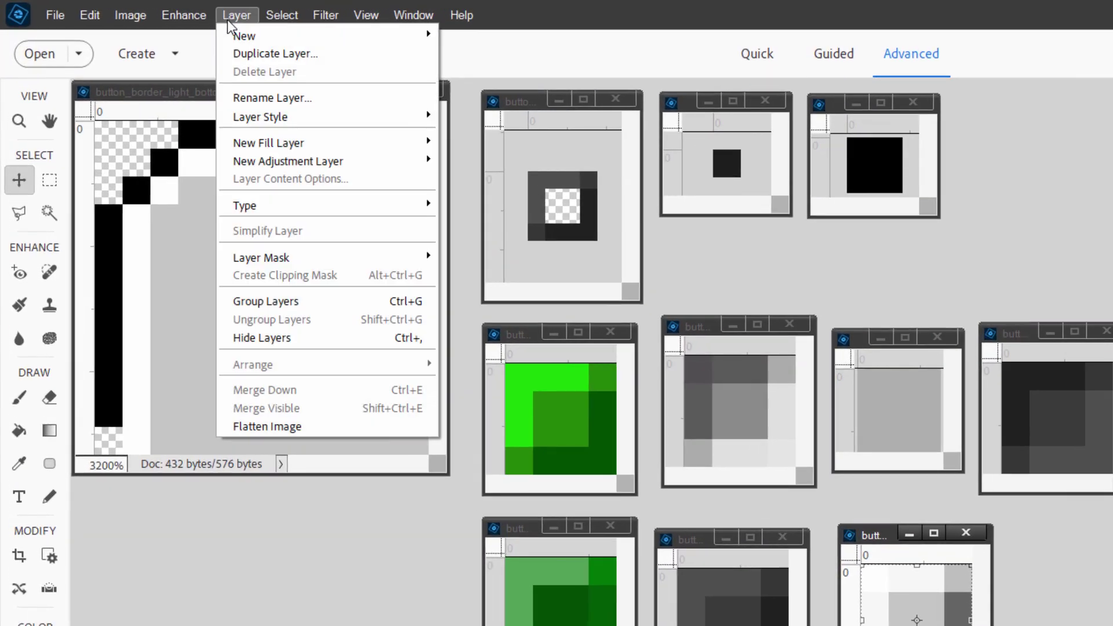
mouse_move(292, 158)
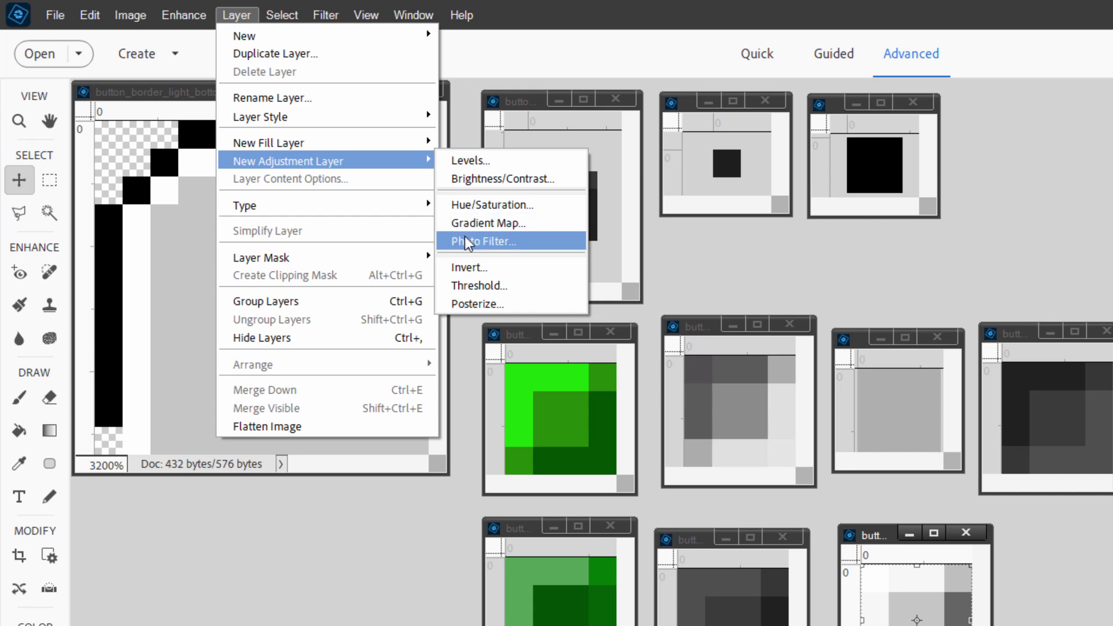
mouse_move(357, 142)
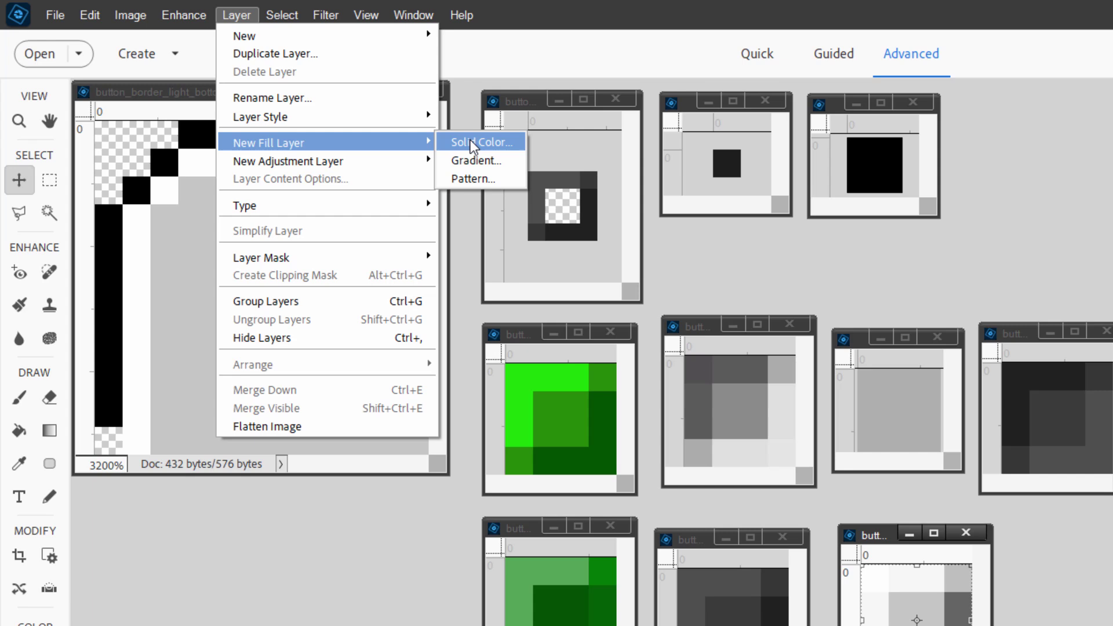
mouse_move(324, 162)
left_click(509, 207)
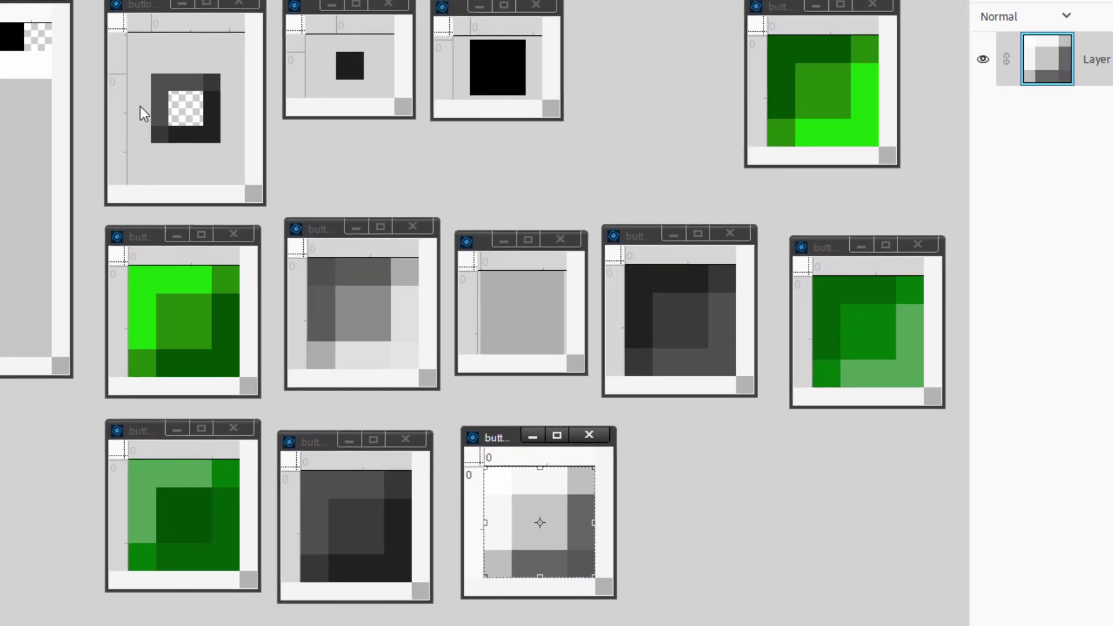
Colorize the light button texture blue at Hue 212 and Saturation 93
left_click(814, 202)
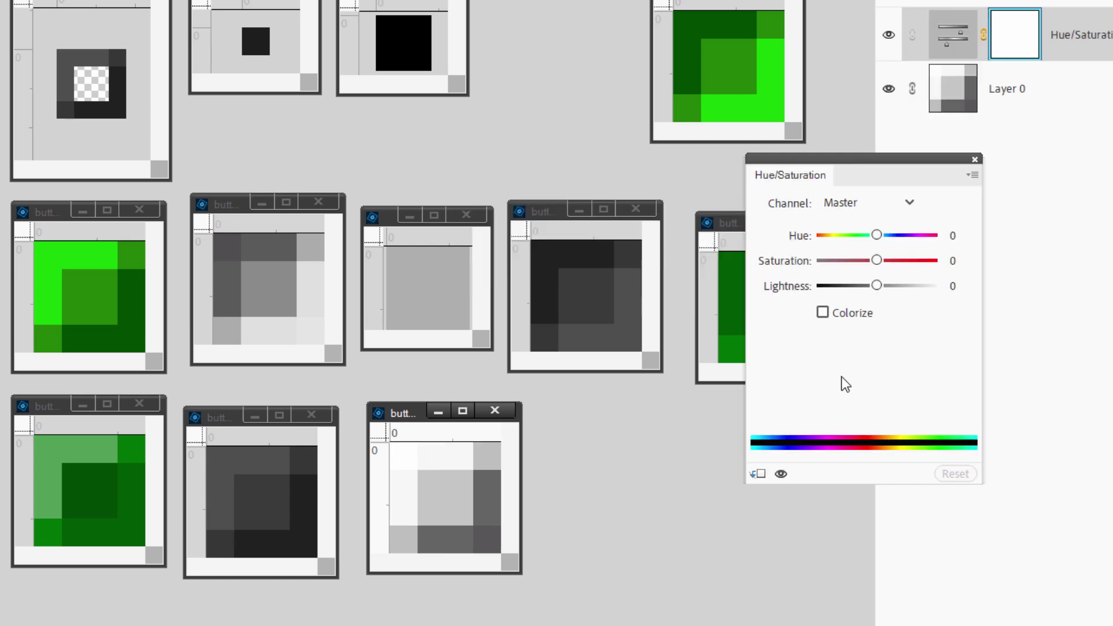
left_click(822, 313)
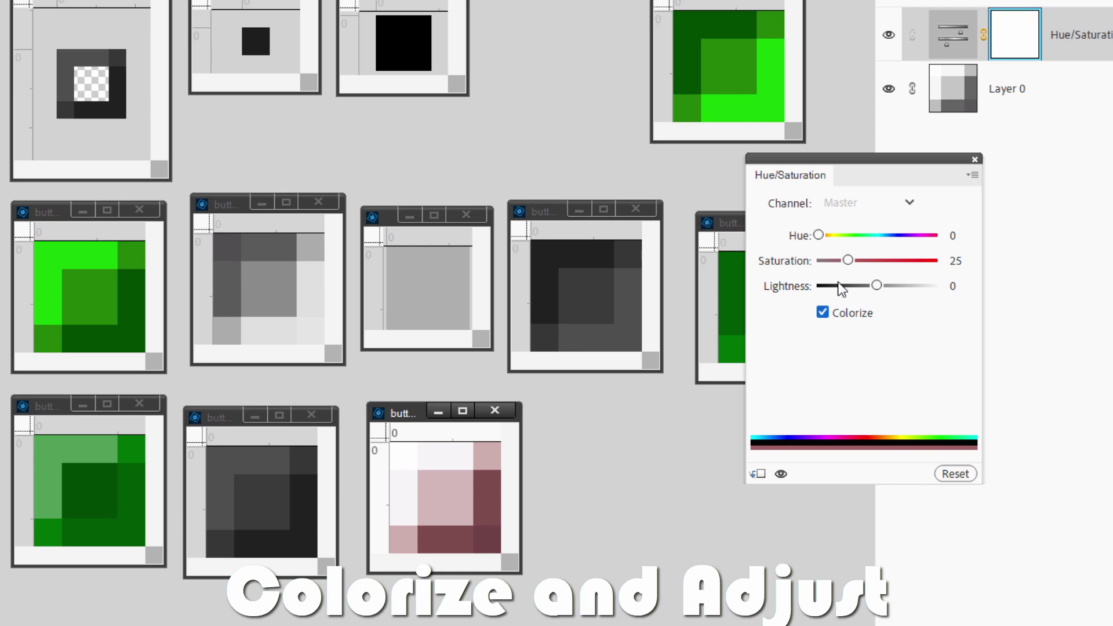
left_click_drag(848, 261, 896, 262)
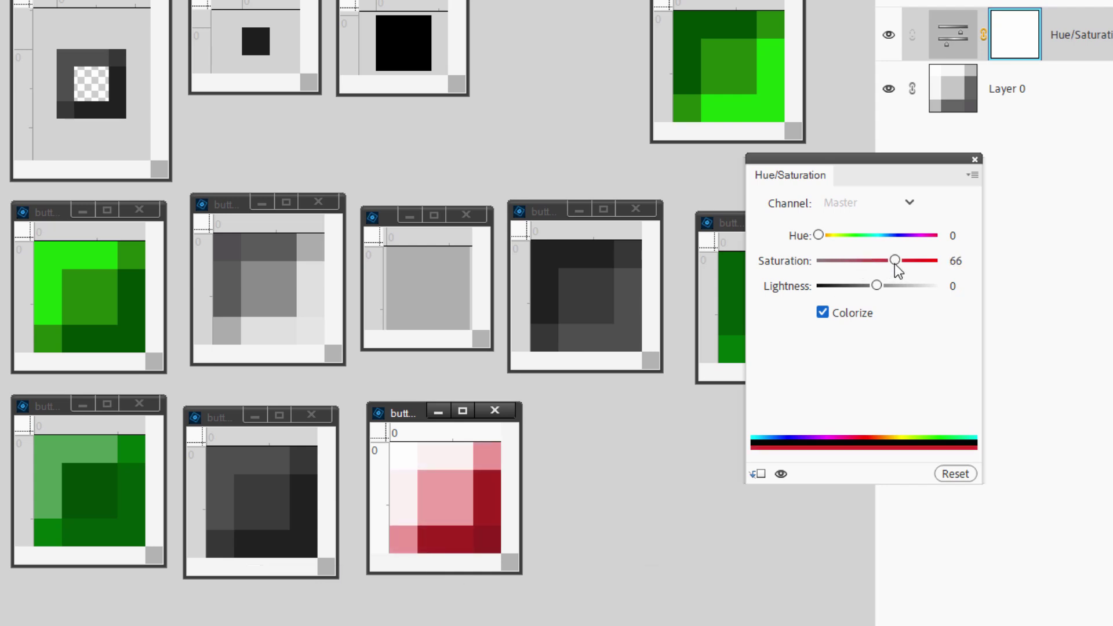
left_click_drag(822, 237, 887, 237)
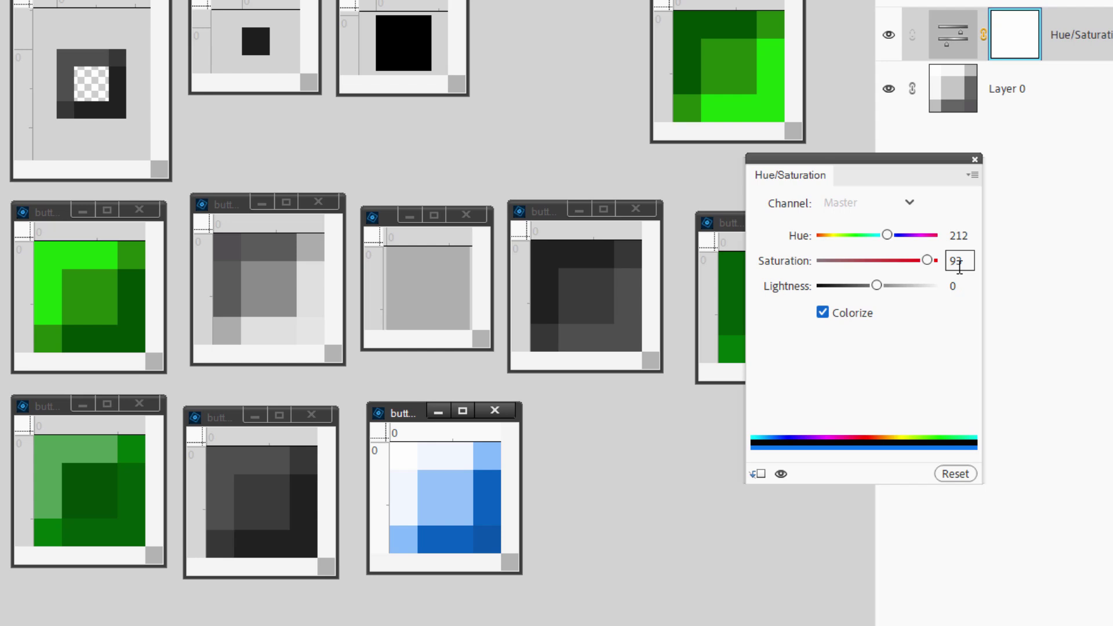
left_click(974, 159)
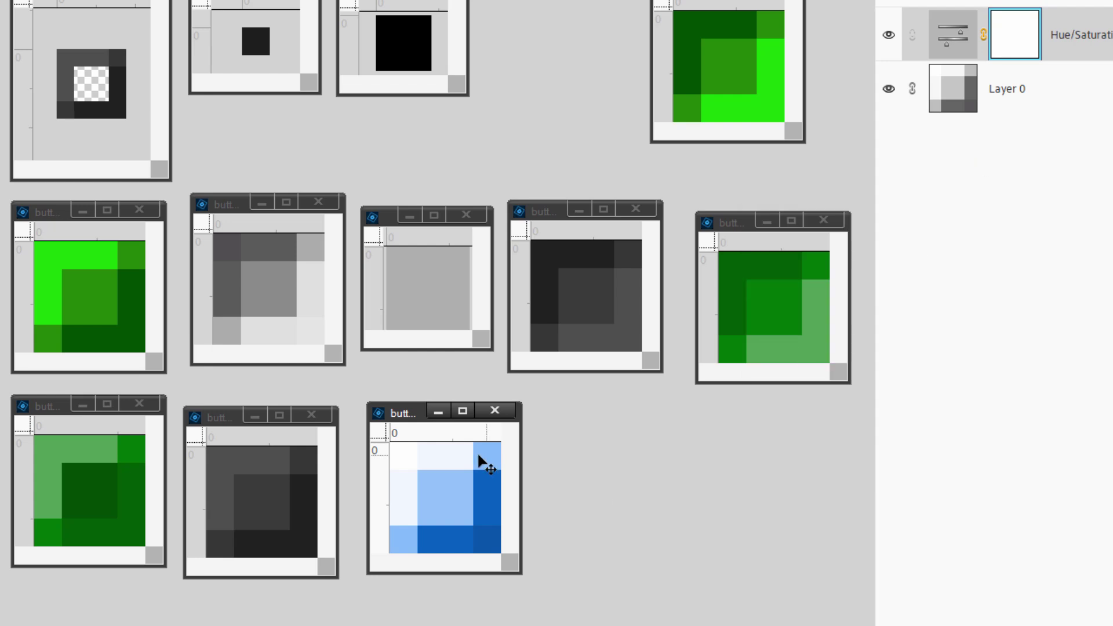
left_click(269, 290)
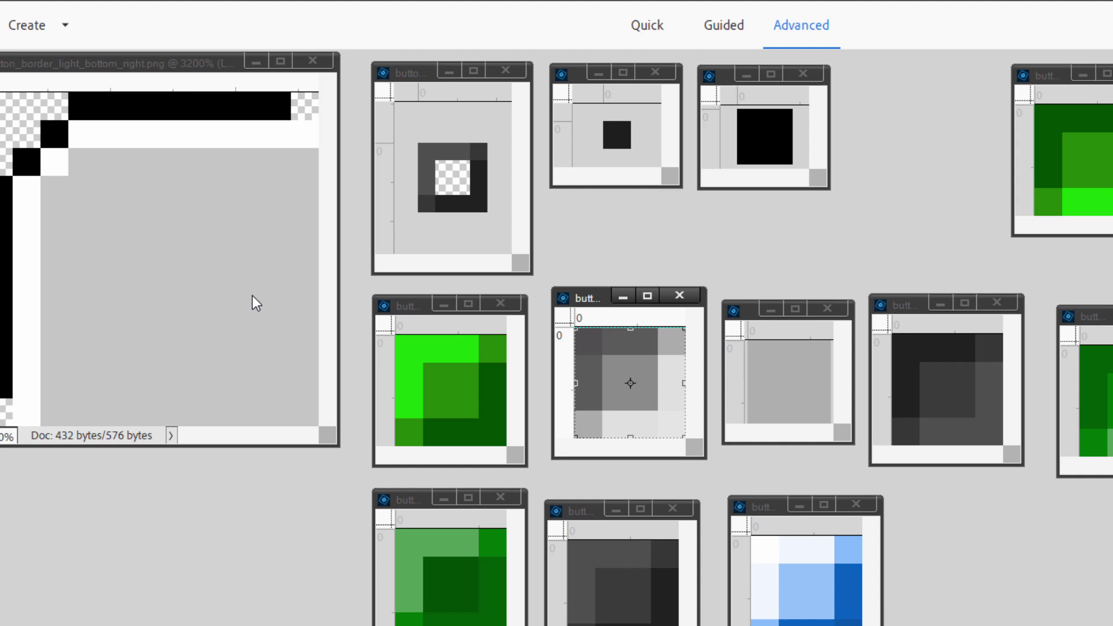
Add a light blue Color Fill layer to the mid-grey button texture
left_click(237, 15)
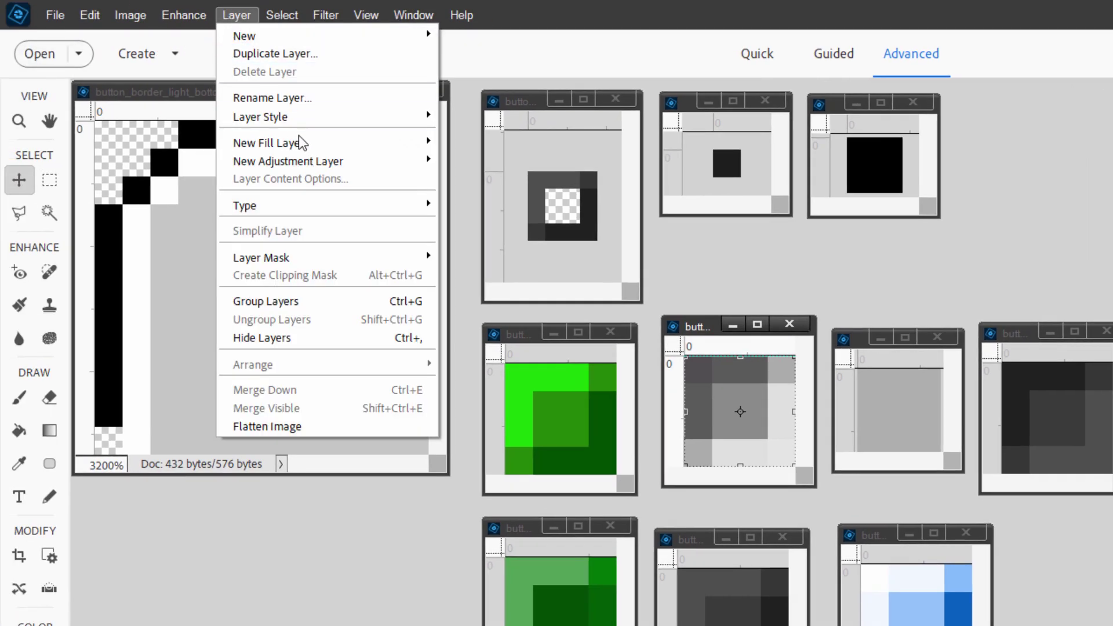
mouse_move(301, 143)
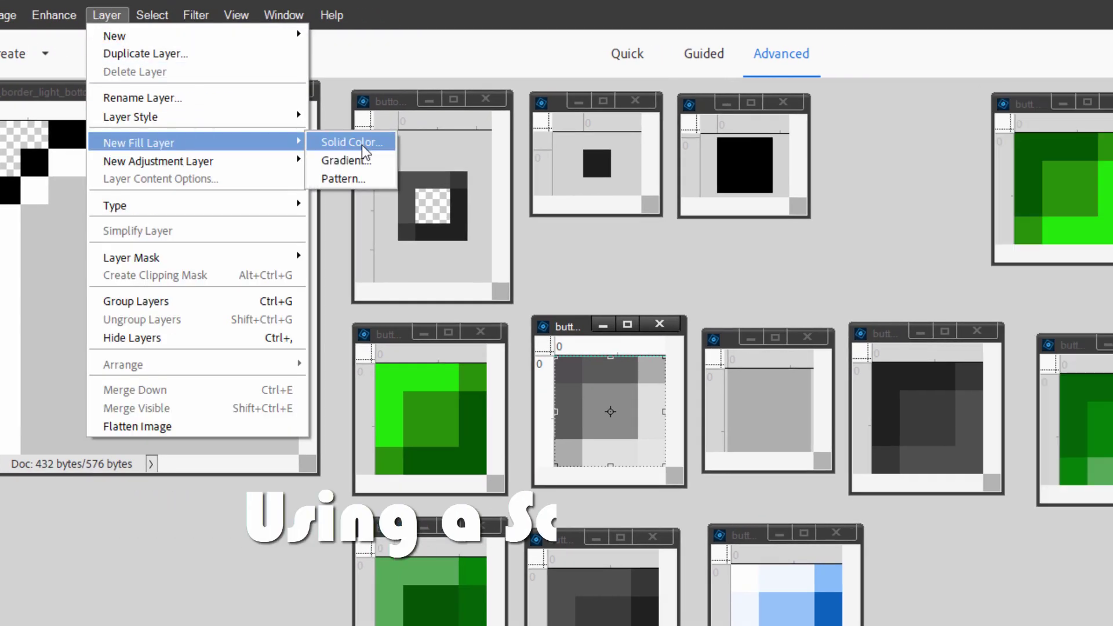
left_click(481, 143)
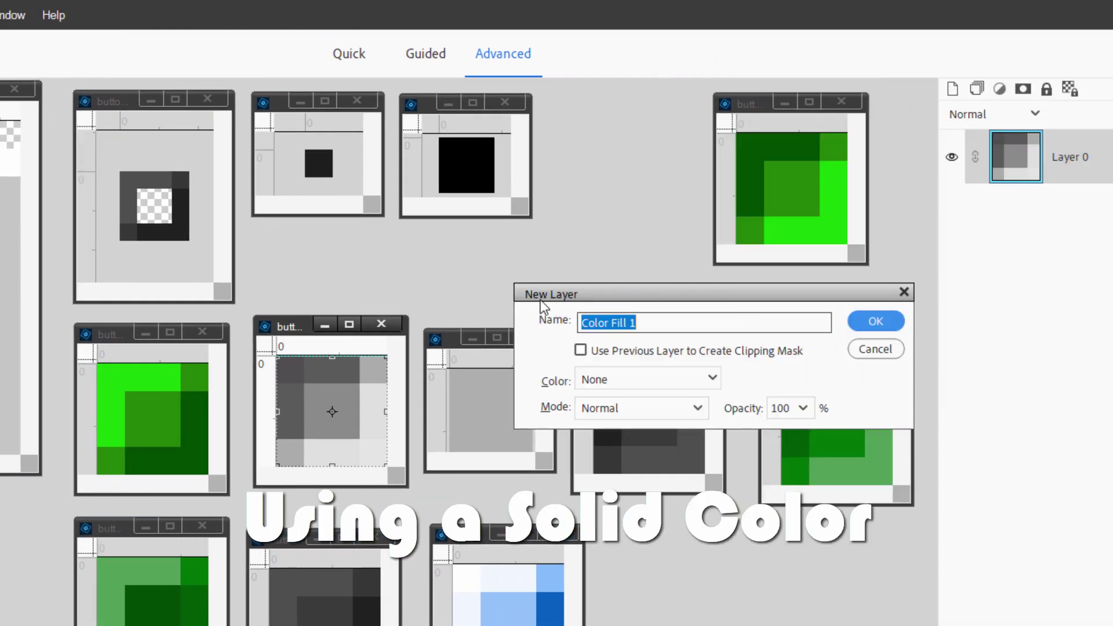
left_click(874, 322)
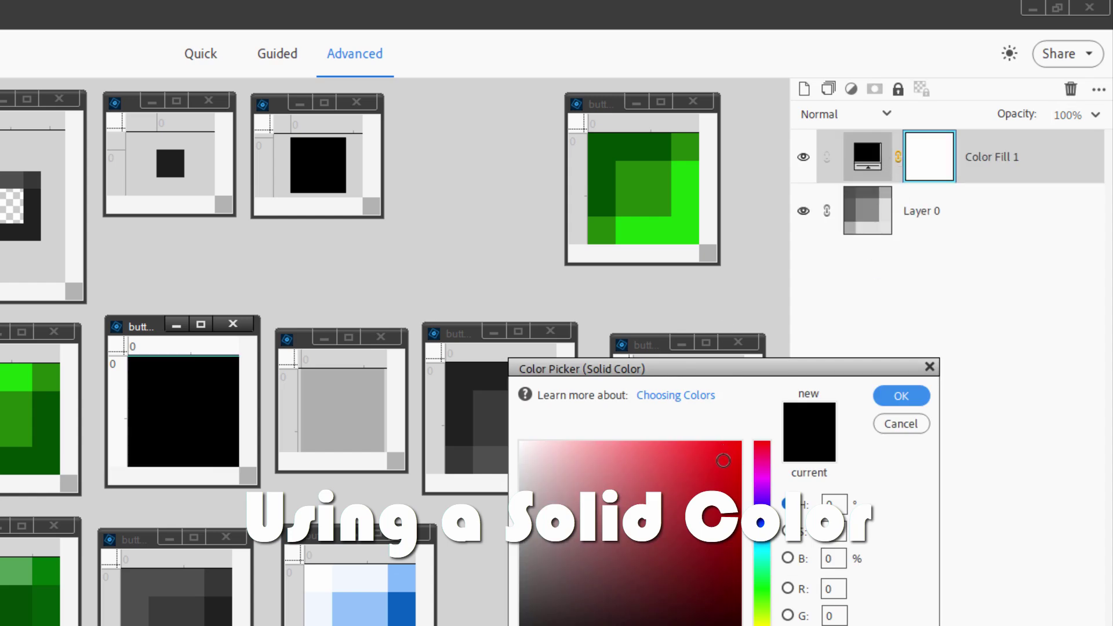
left_click_drag(664, 584, 686, 576)
left_click(762, 539)
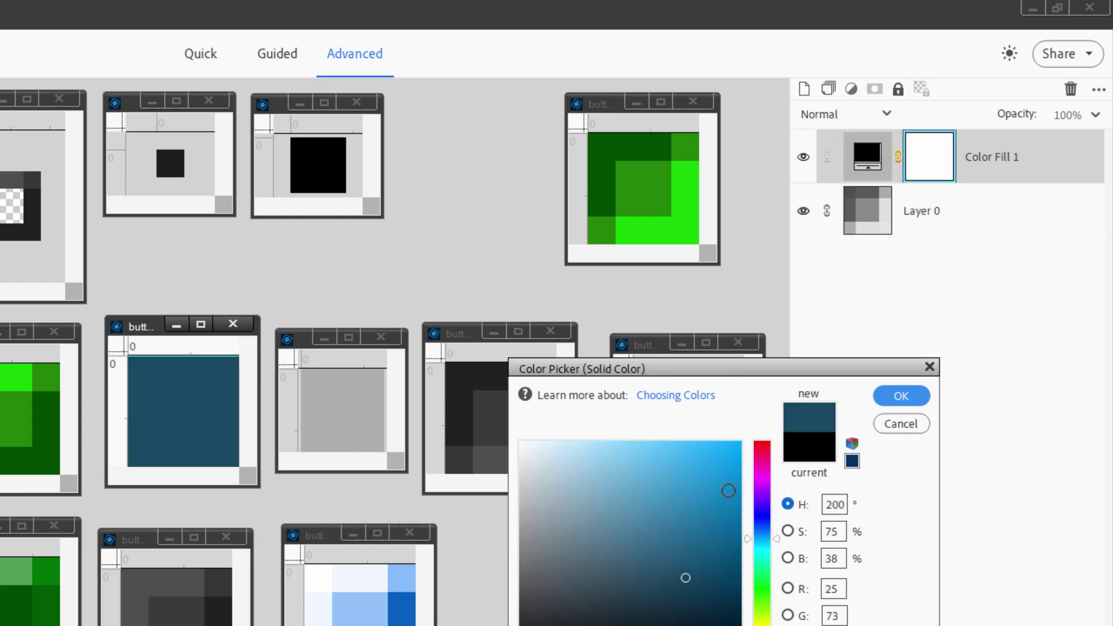
mouse_move(729, 490)
left_mouse_down()
mouse_move(725, 462)
mouse_move(624, 450)
mouse_move(636, 442)
left_mouse_up()
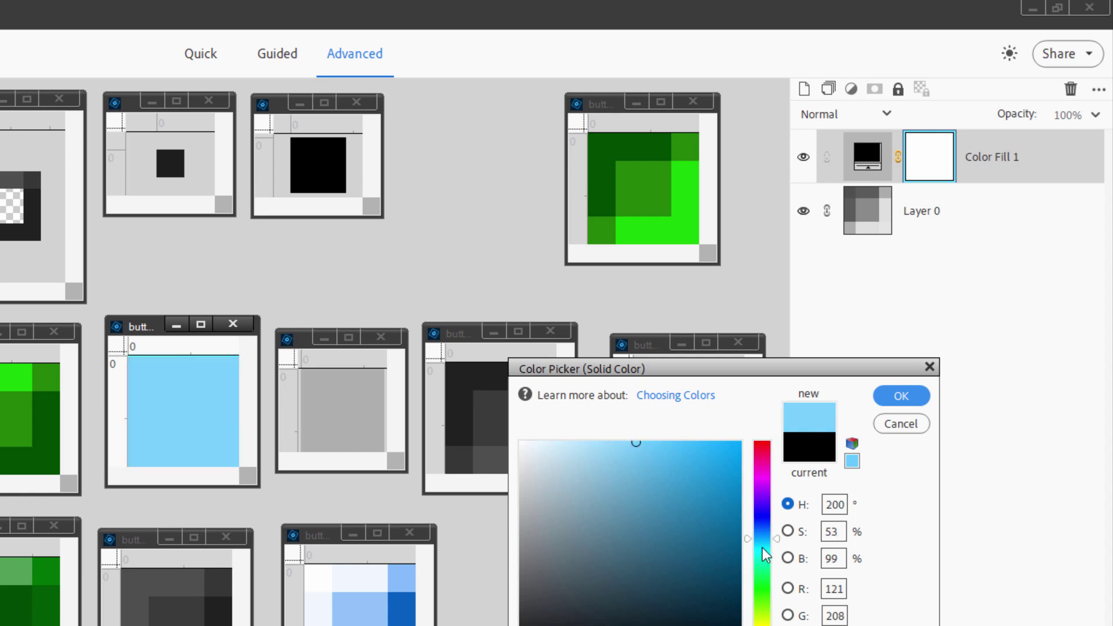
left_click_drag(780, 544, 780, 540)
left_click_drag(637, 443, 626, 439)
left_click(917, 396)
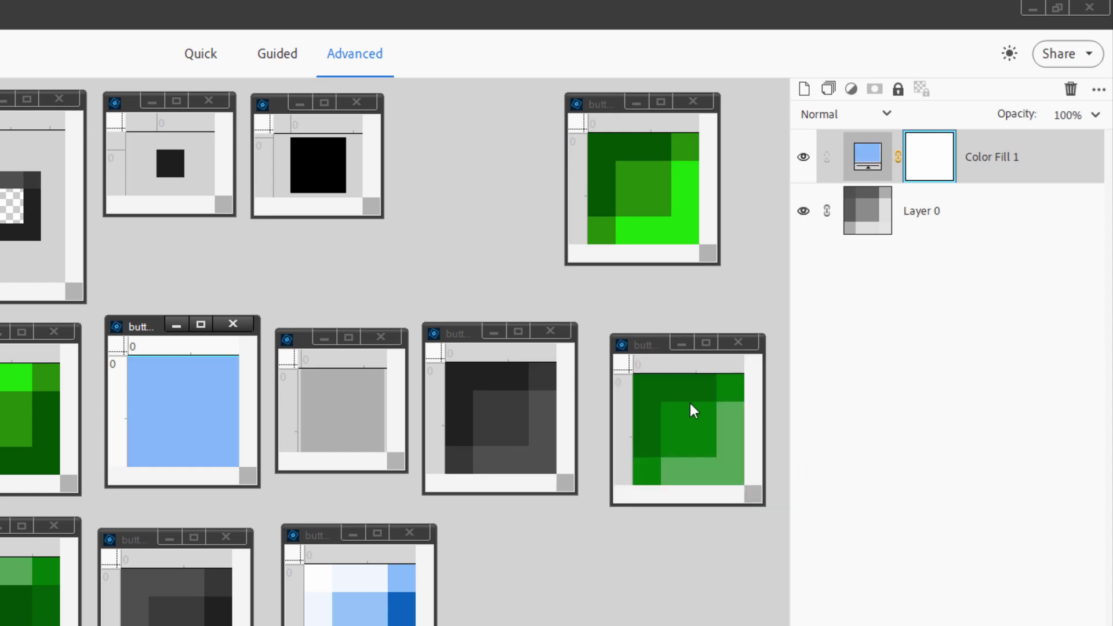
Try Color Fill 1 at 80% opacity in Color blend mode, then delete it
left_click(1095, 115)
mouse_move(1094, 137)
left_mouse_down()
mouse_move(1059, 137)
mouse_move(1112, 139)
left_mouse_up()
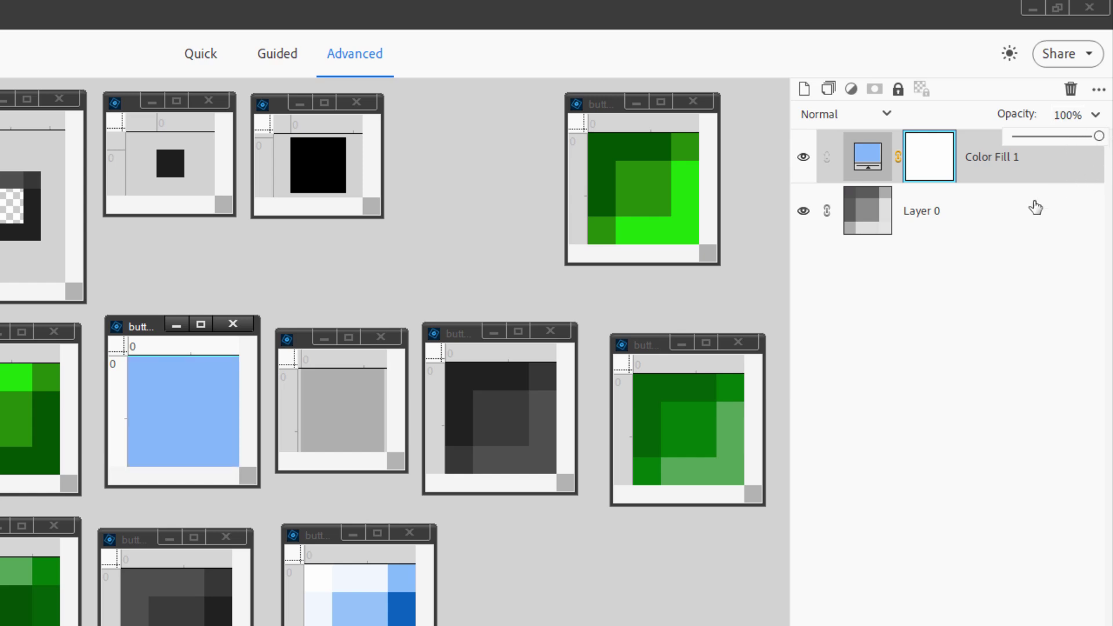
left_click(869, 117)
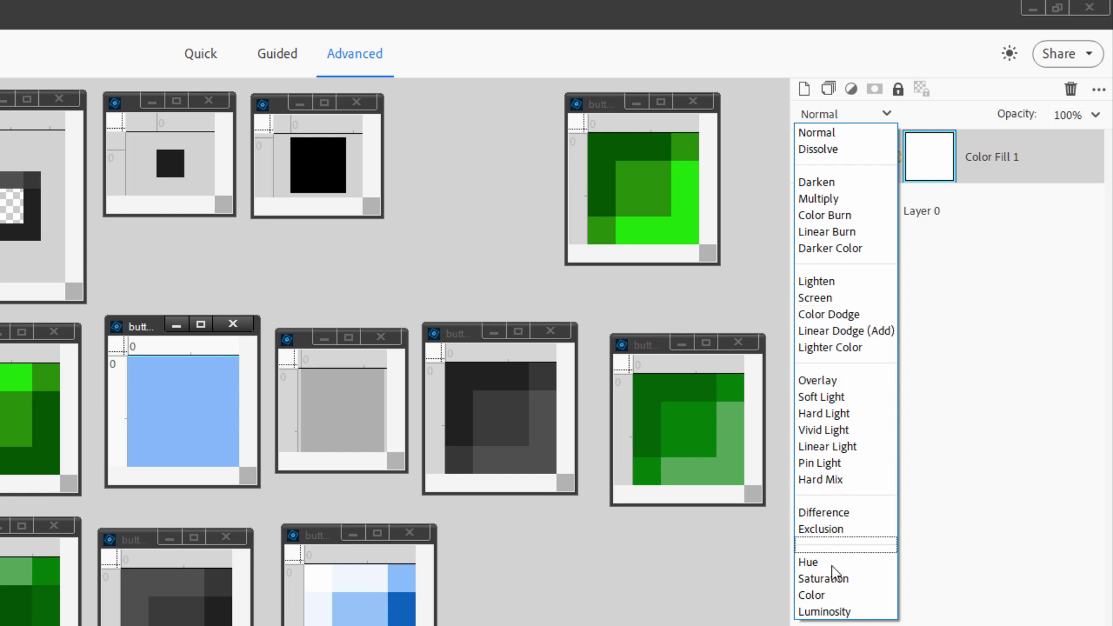
left_click(834, 596)
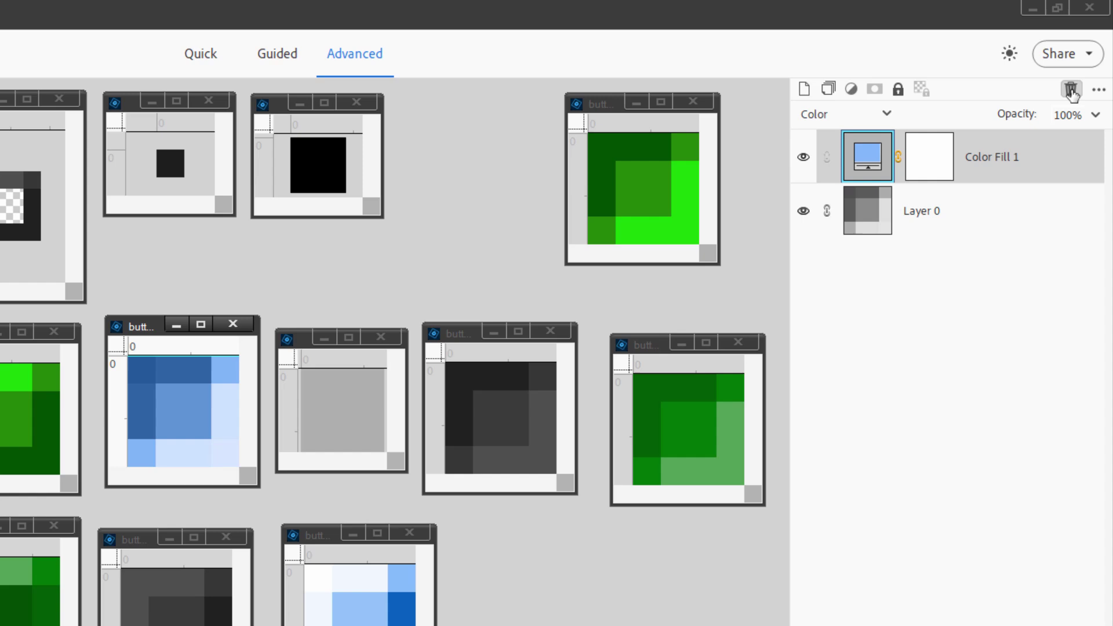
left_click(1071, 89)
left_click(243, 351)
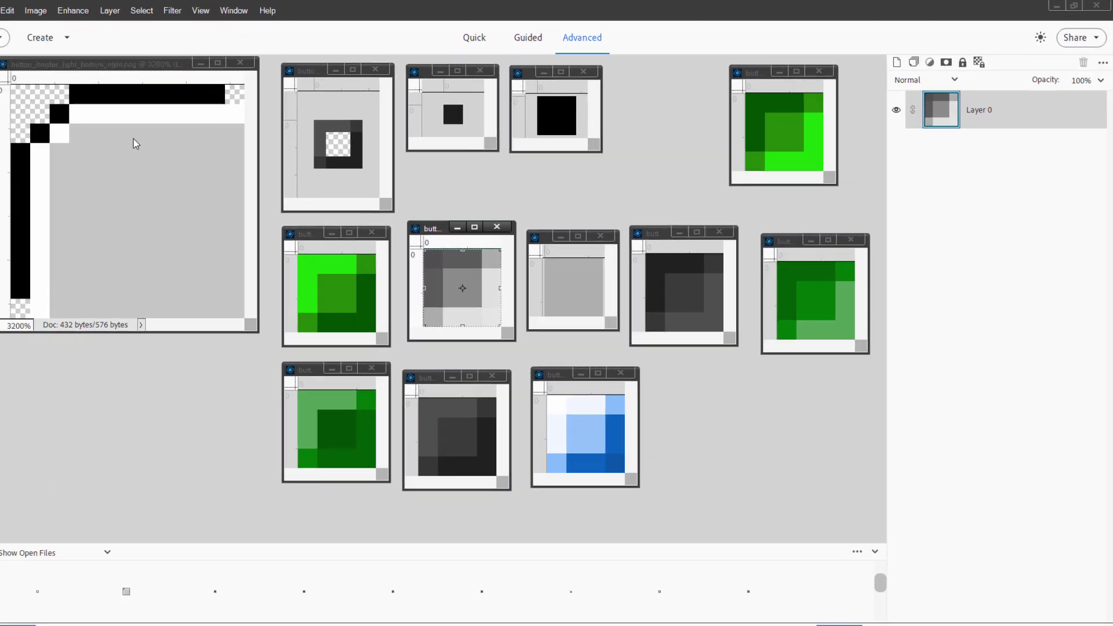
Colorize the mid-grey patterned texture with a Hue/Saturation layer at Hue 212, Saturation 93
left_click(158, 10)
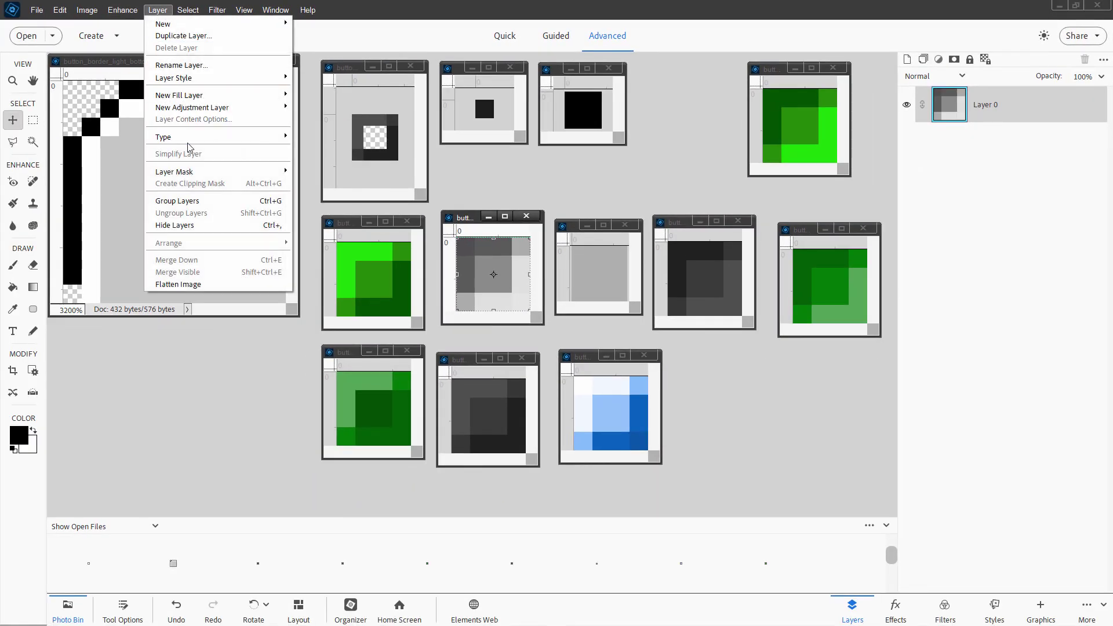
mouse_move(191, 107)
left_click(325, 135)
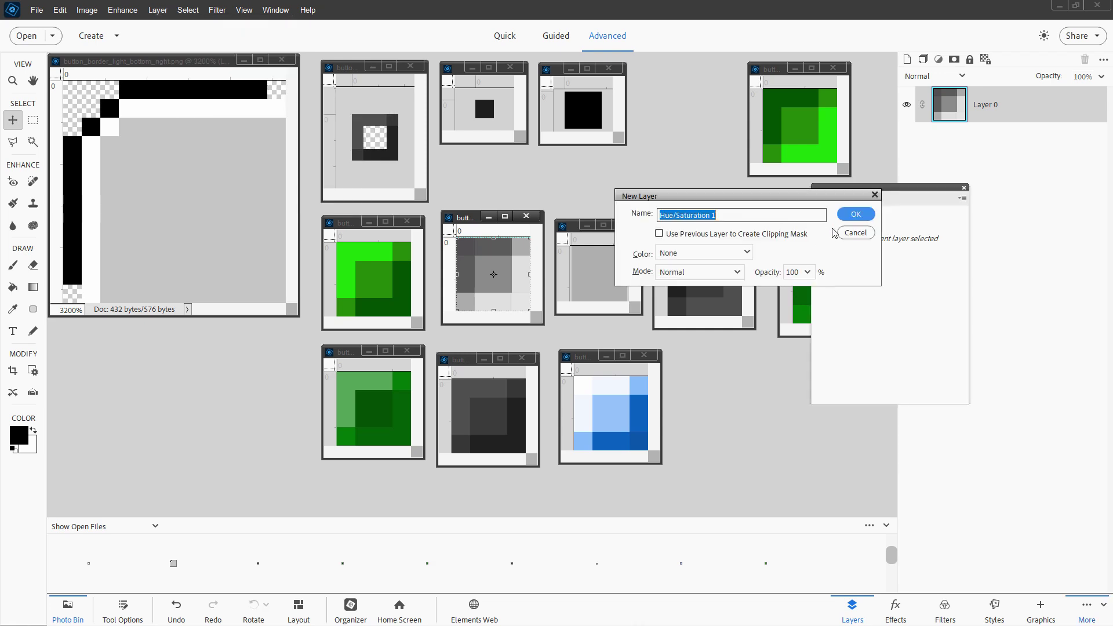
left_click(855, 214)
left_click(954, 238)
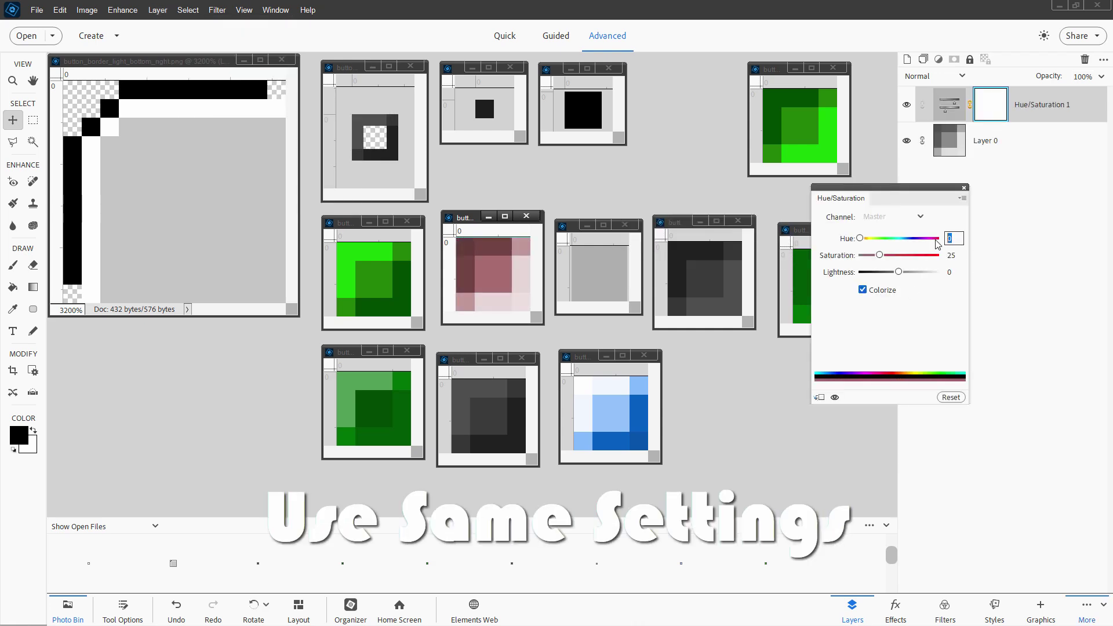
type("212")
left_click(956, 255)
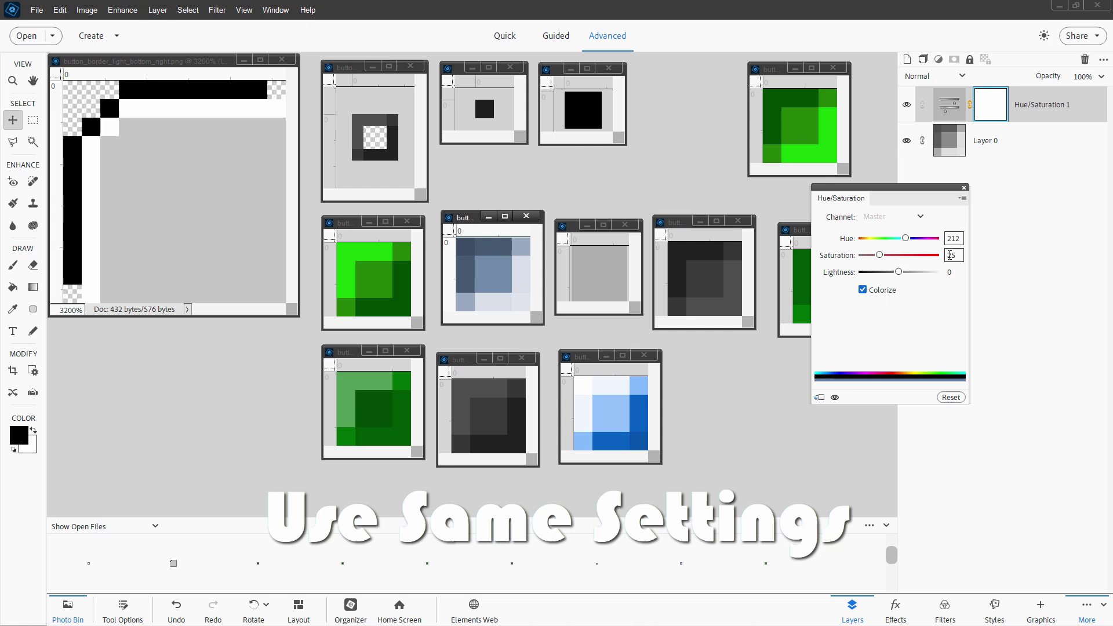
double_click(955, 255)
left_click(931, 256)
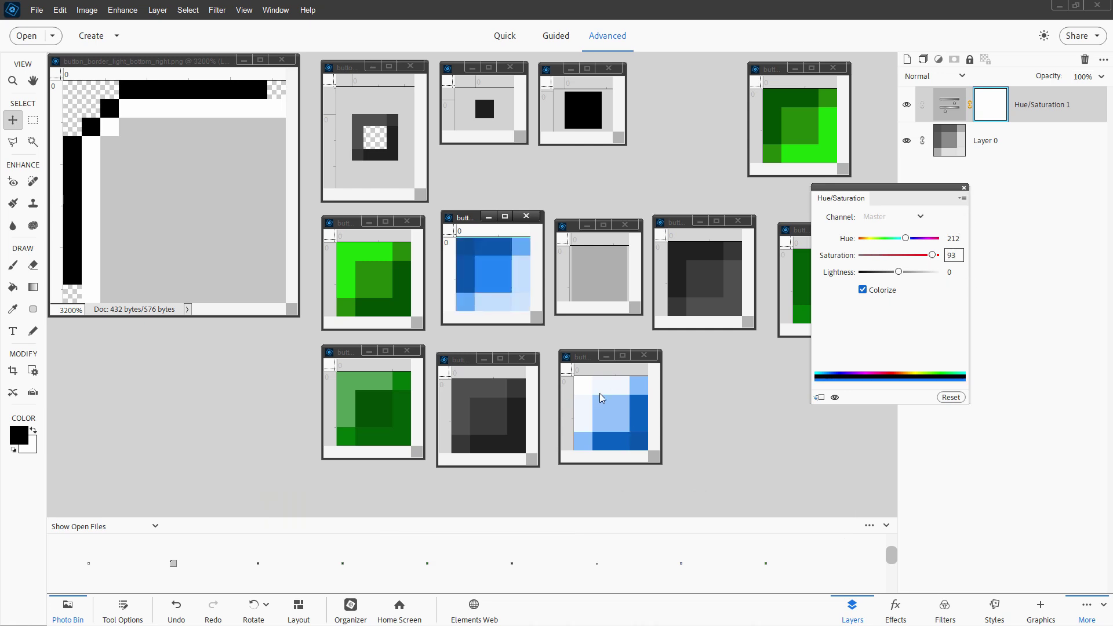
left_click(964, 187)
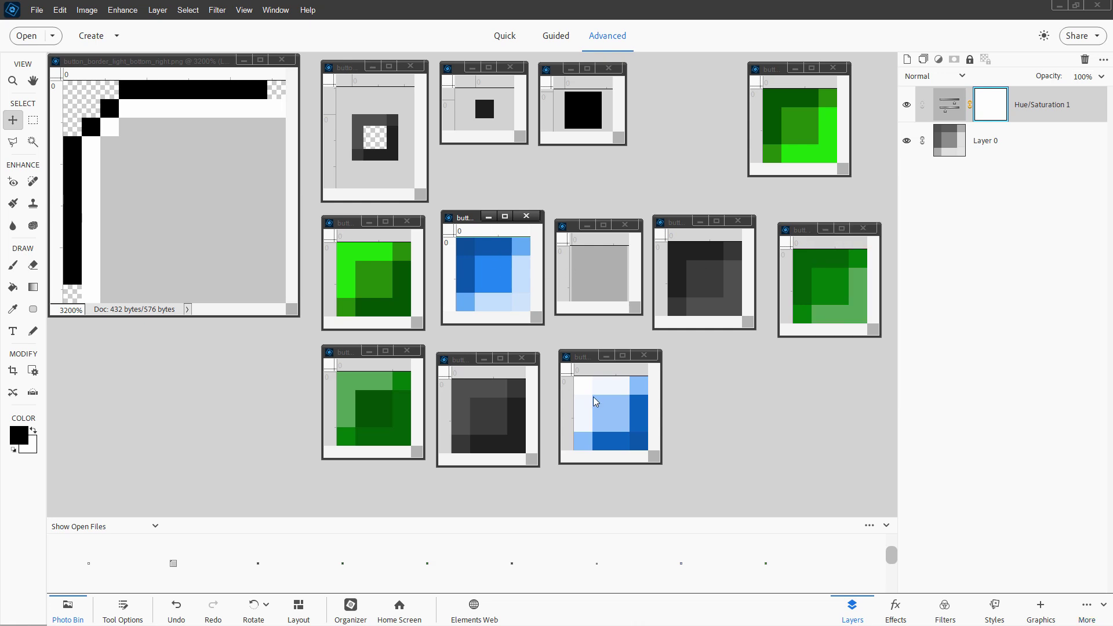
Colorize the plain grey texture with a Hue/Saturation layer at Hue 212, Saturation 50
left_click(577, 240)
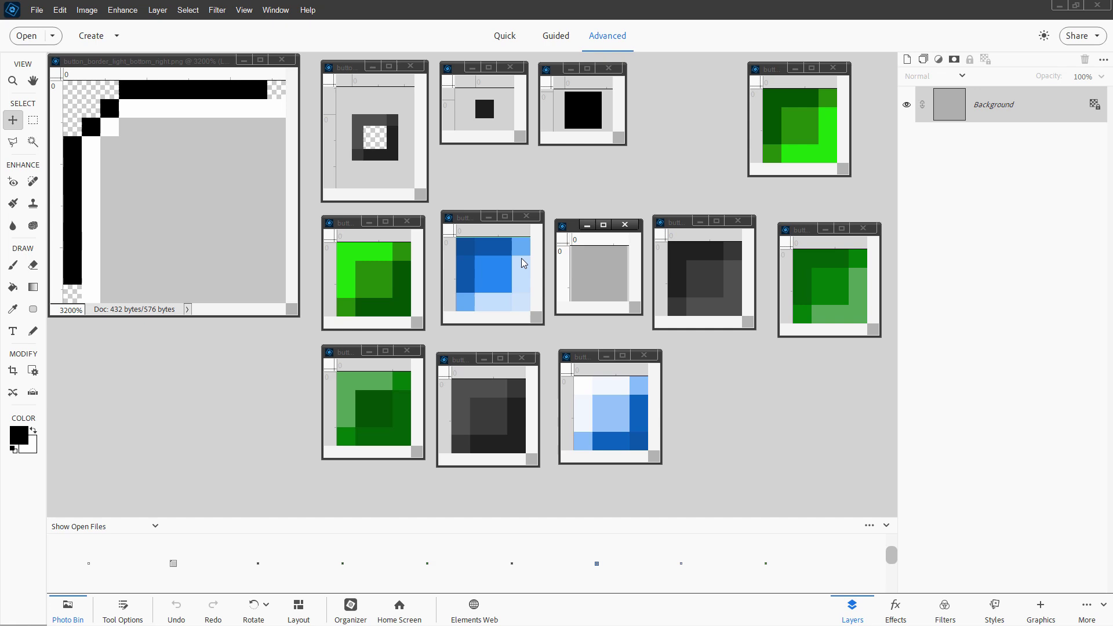
left_click(155, 12)
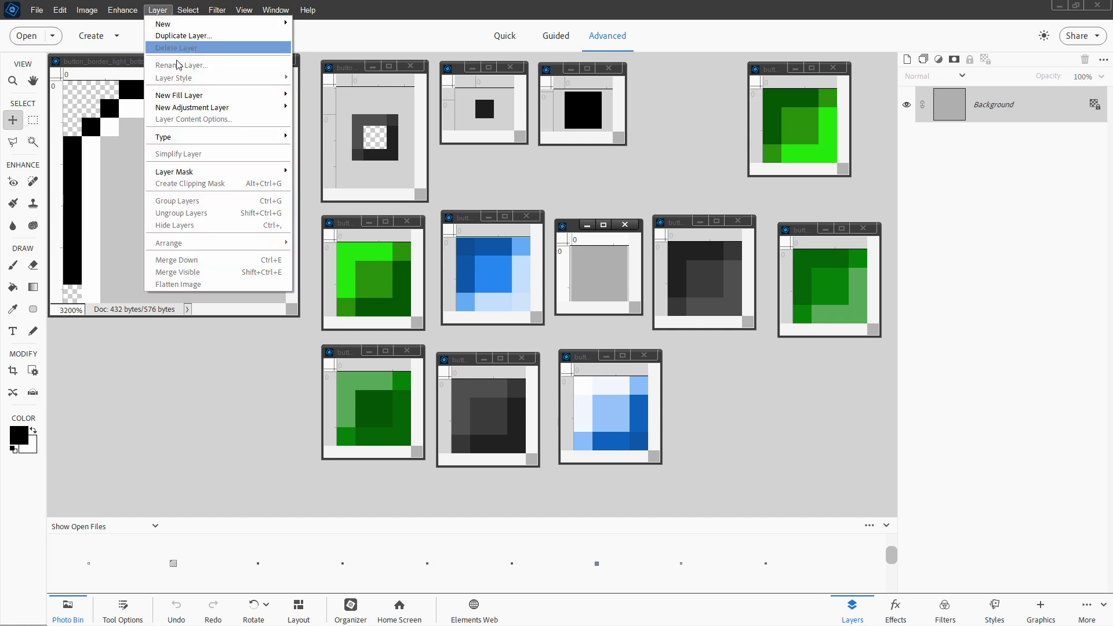
mouse_move(200, 108)
left_click(320, 133)
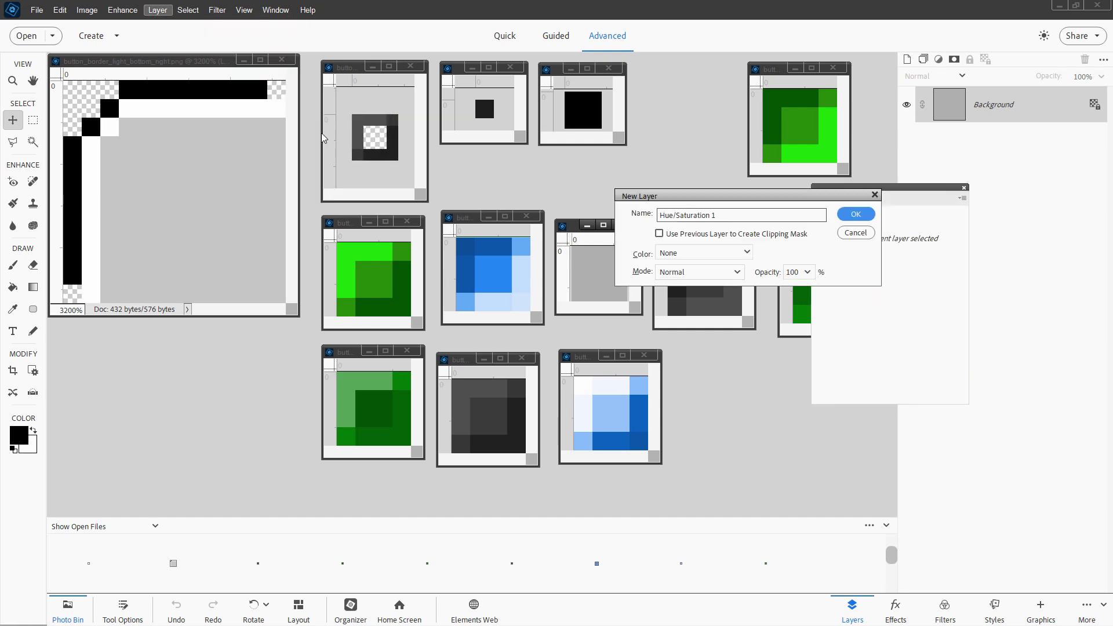
left_click(855, 214)
left_click(863, 290)
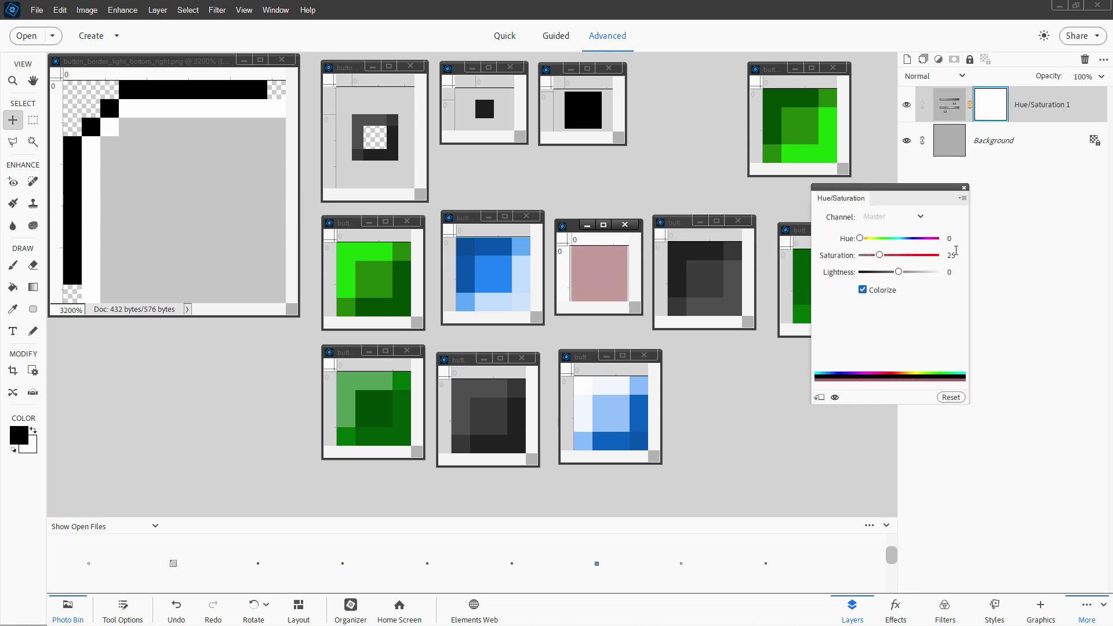
left_click(942, 238)
type("212")
key("Tab")
type("50")
left_click(583, 323)
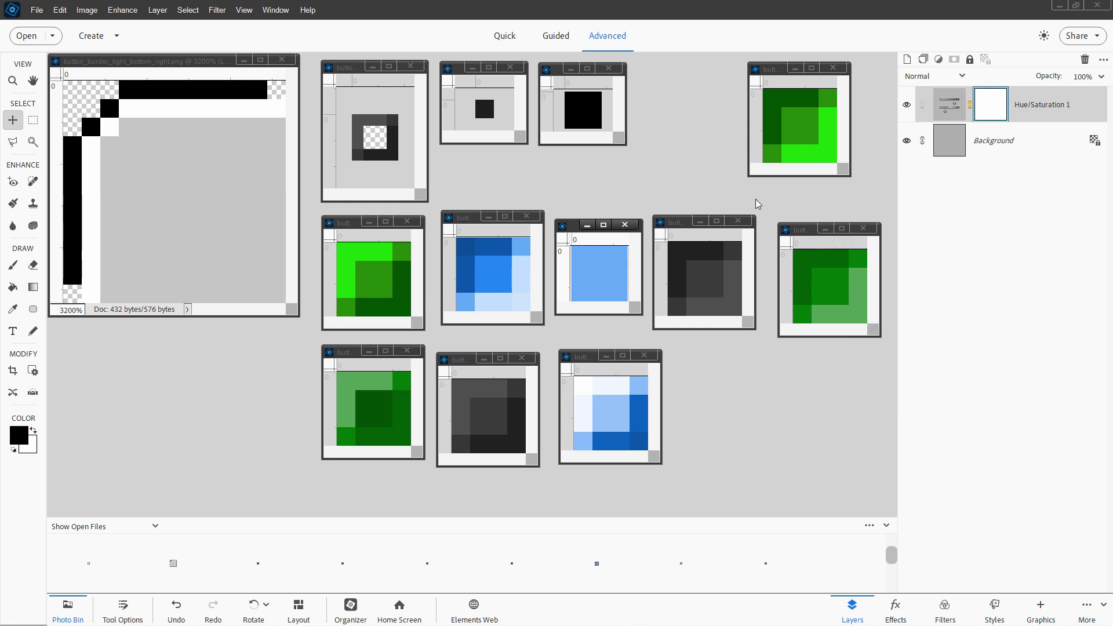
left_click(777, 74)
Colorize the green texture with a Hue/Saturation layer at Hue 212, Saturation 93
left_click(158, 9)
mouse_move(185, 109)
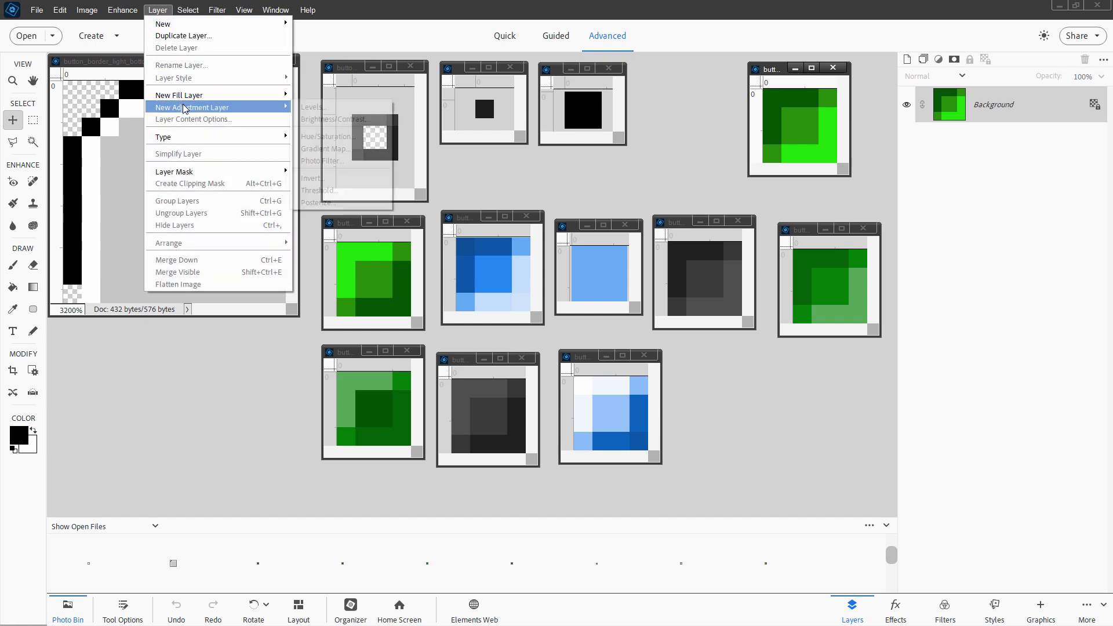
left_click(355, 136)
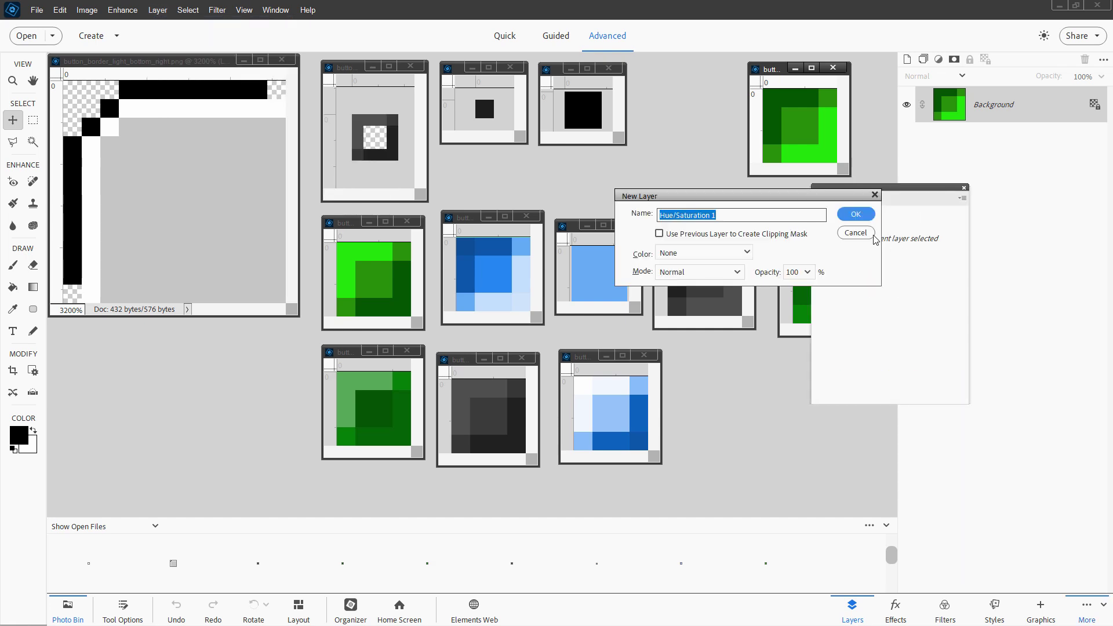
left_click(868, 218)
left_click(862, 290)
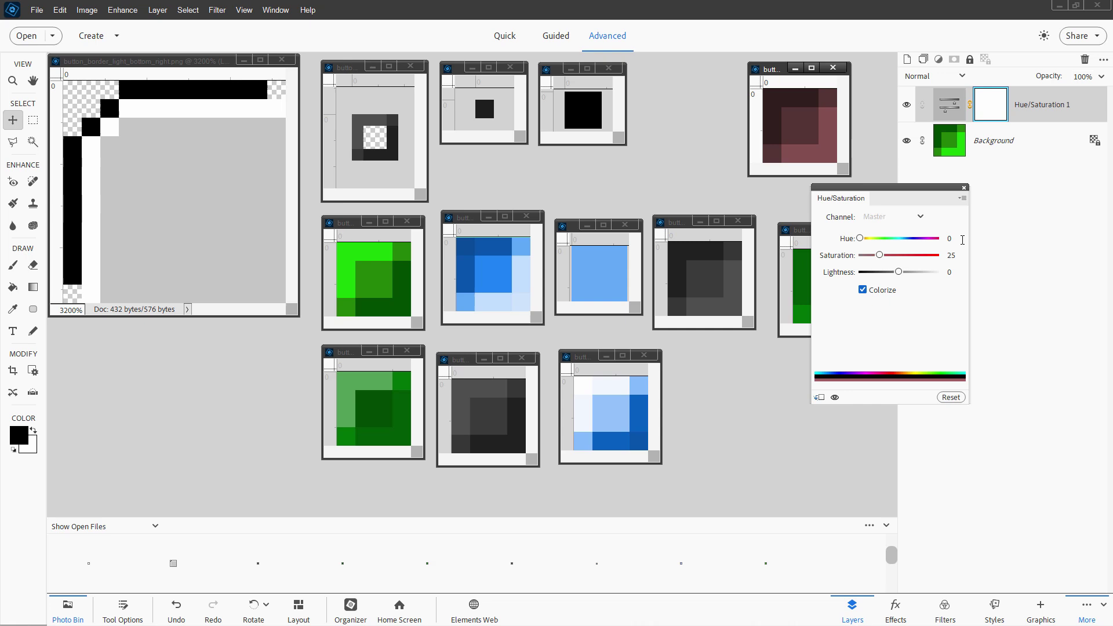
left_click(962, 240)
type("212")
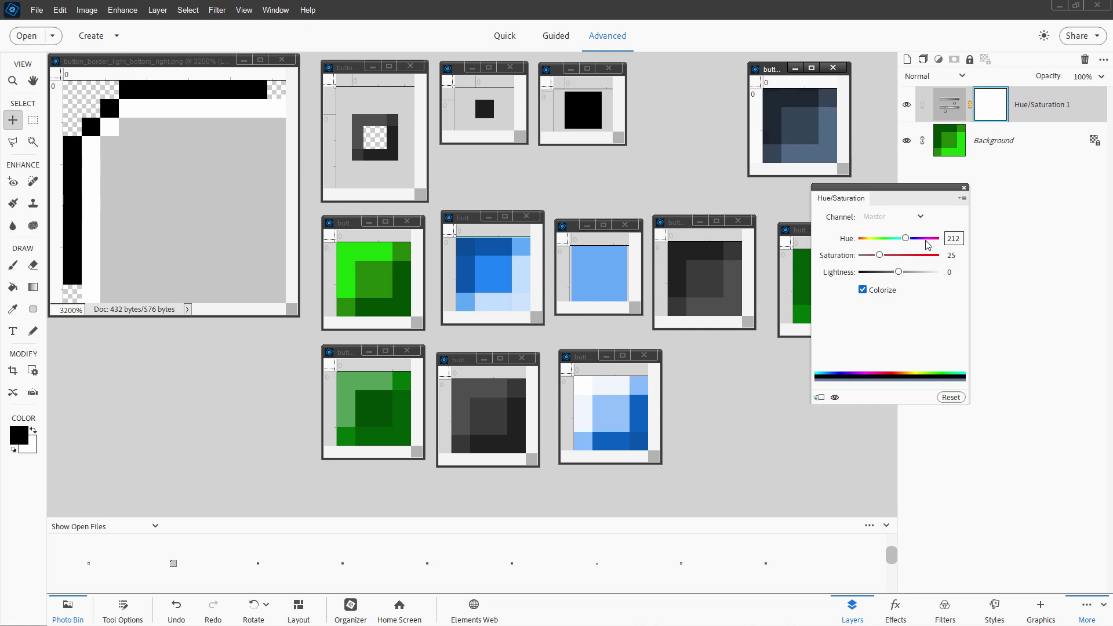
key("Tab")
type("93")
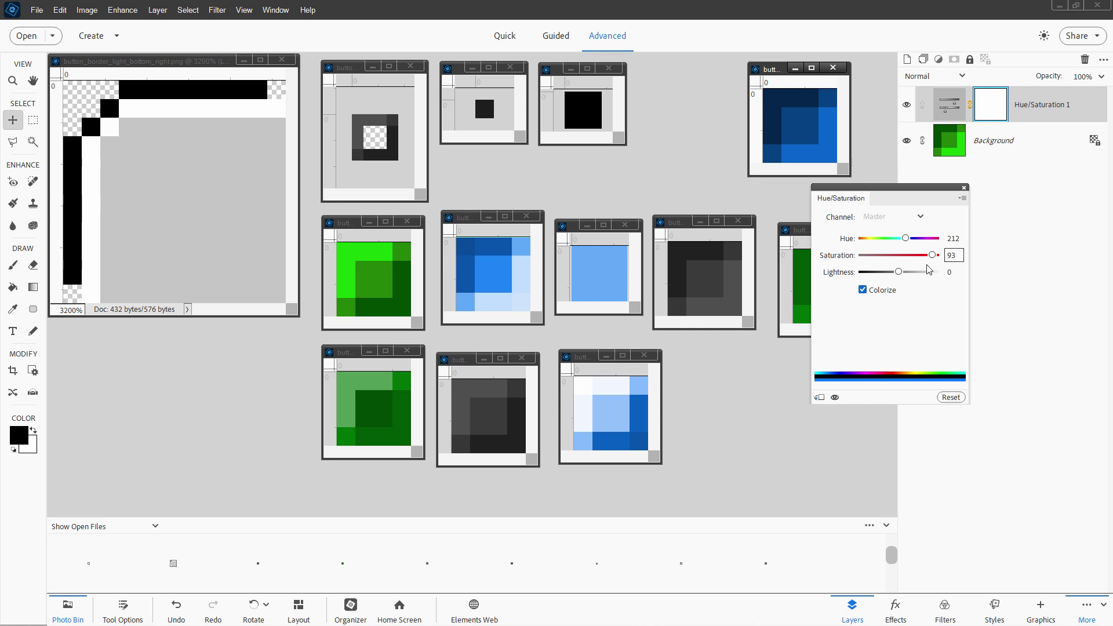
key("Return")
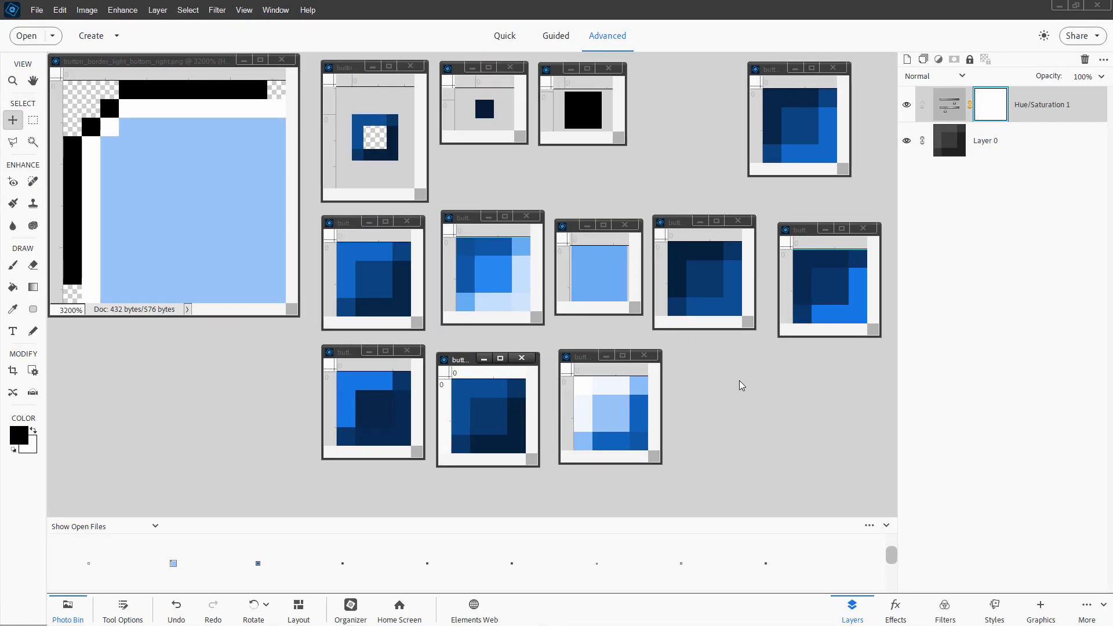
Enlarge button_dark_color.png and convert it from Indexed Color to RGB Color
left_click(560, 76)
left_click_drag(626, 143, 723, 185)
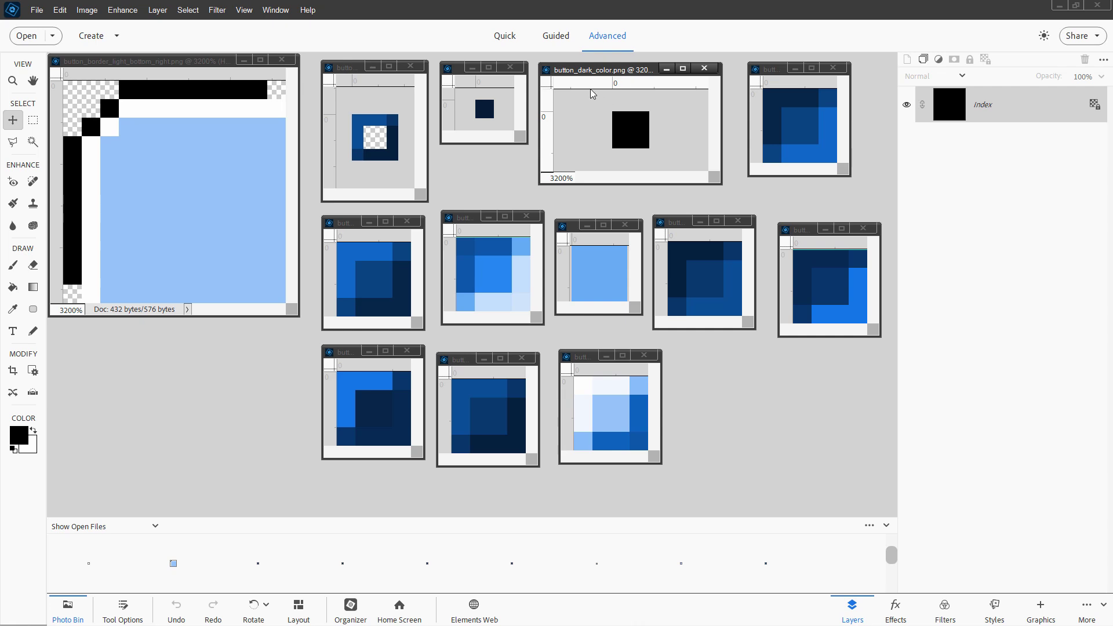
left_click(87, 10)
mouse_move(127, 102)
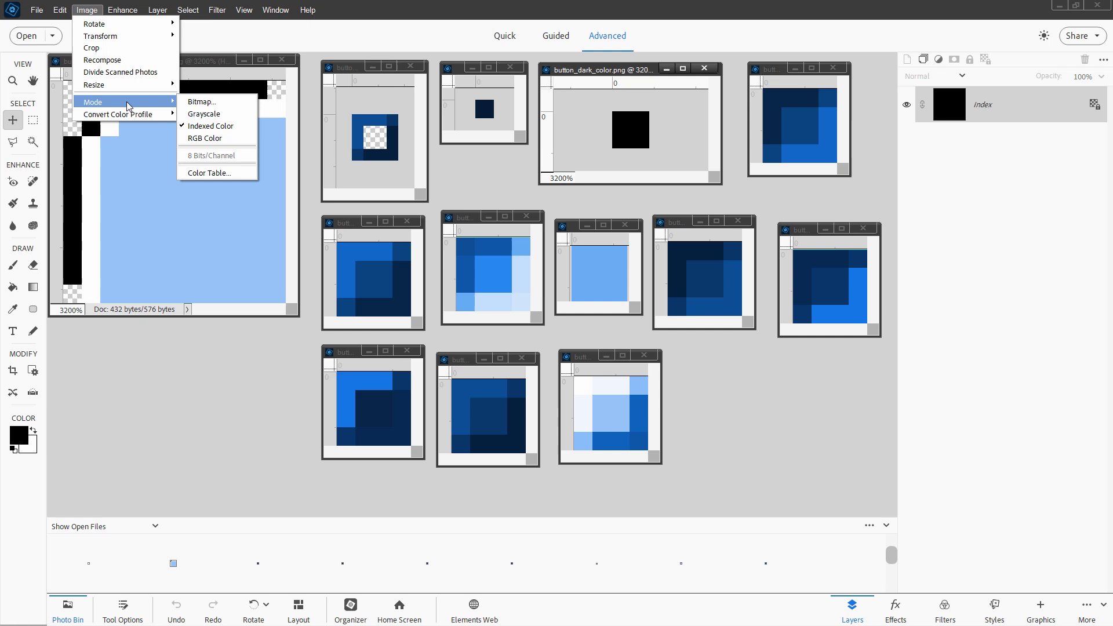
left_click(231, 137)
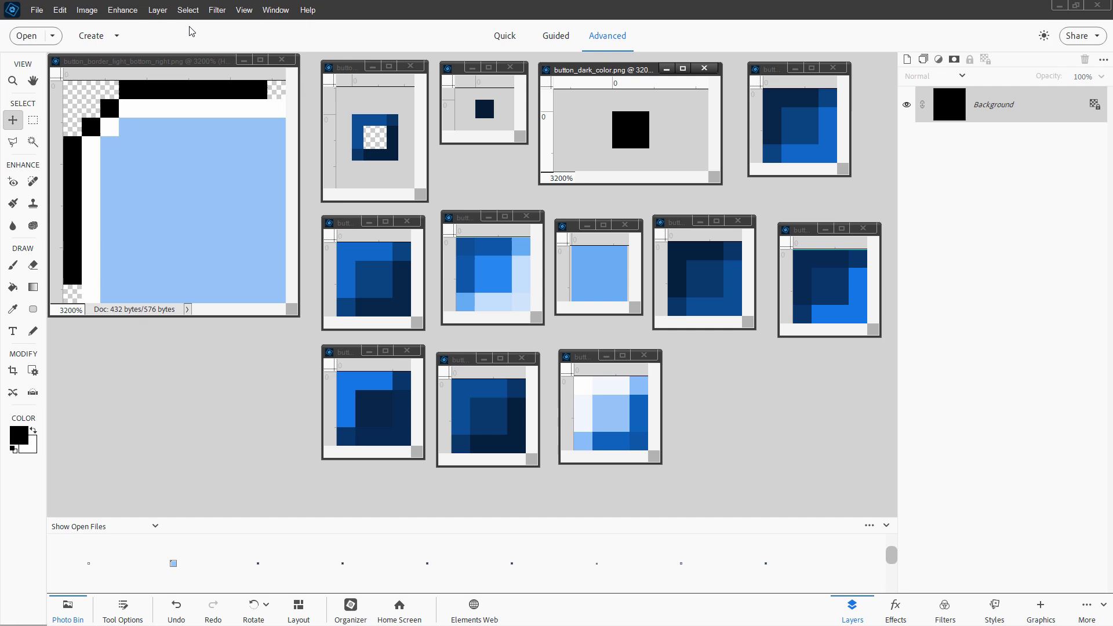
left_click(157, 11)
Add a colorized Hue/Saturation layer at Hue 212 to button_dark_color.png
mouse_move(232, 108)
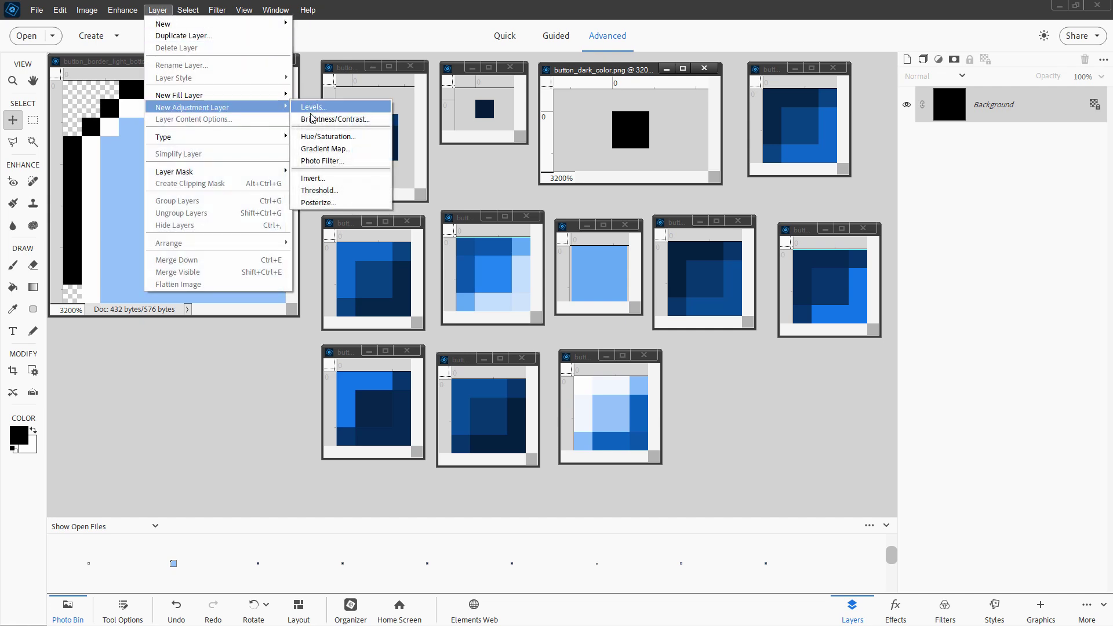
left_click(325, 120)
left_click(856, 215)
left_click(902, 289)
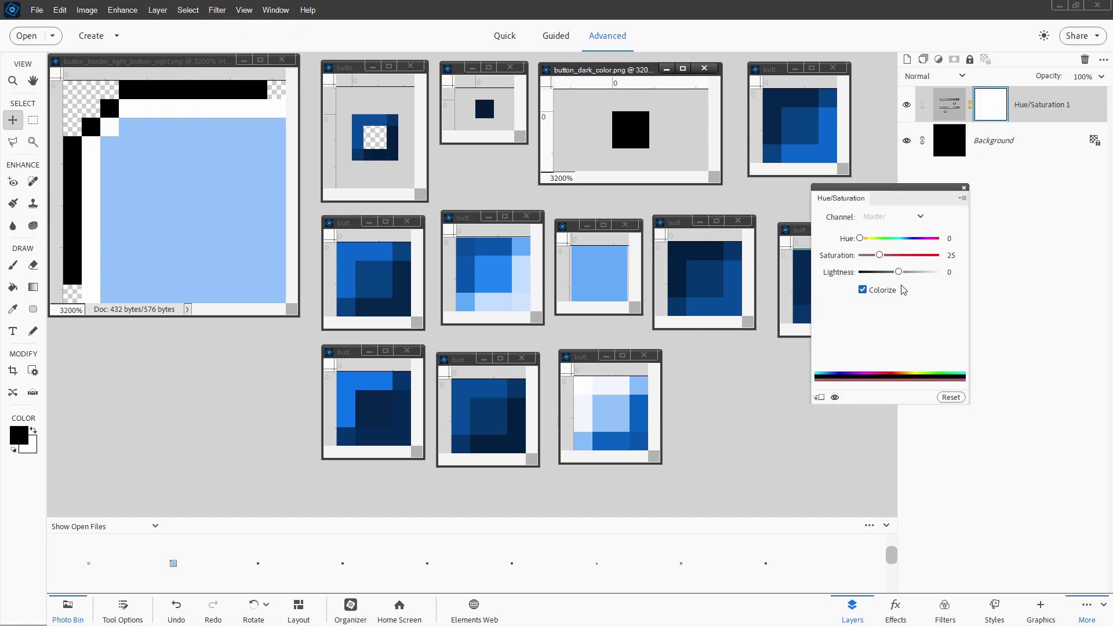
left_click(953, 239)
type("212")
key("Tab")
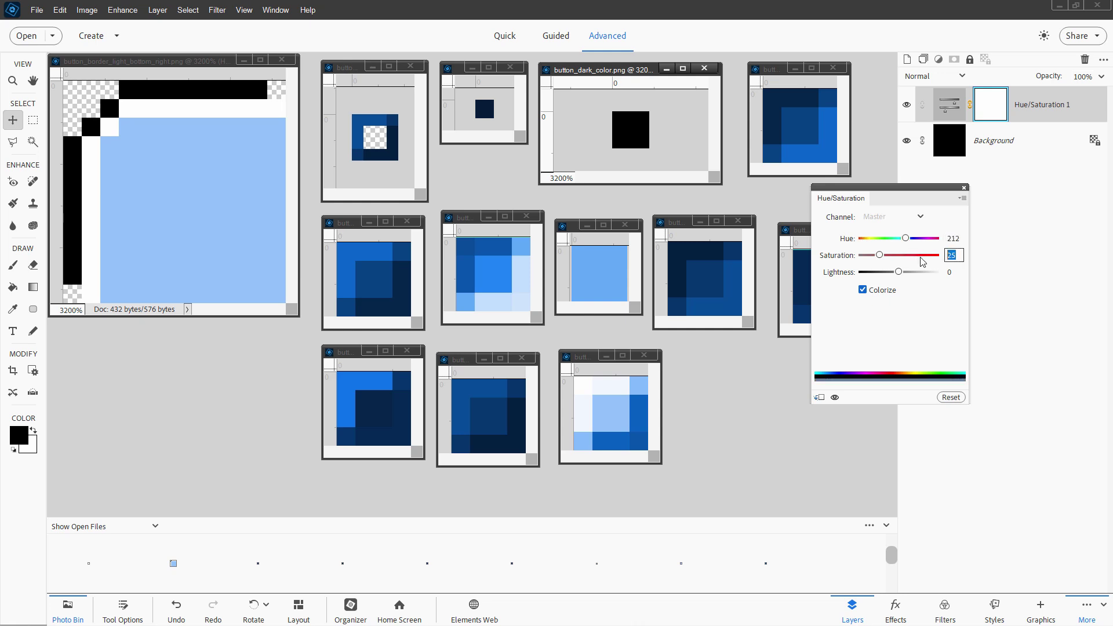
left_click(964, 187)
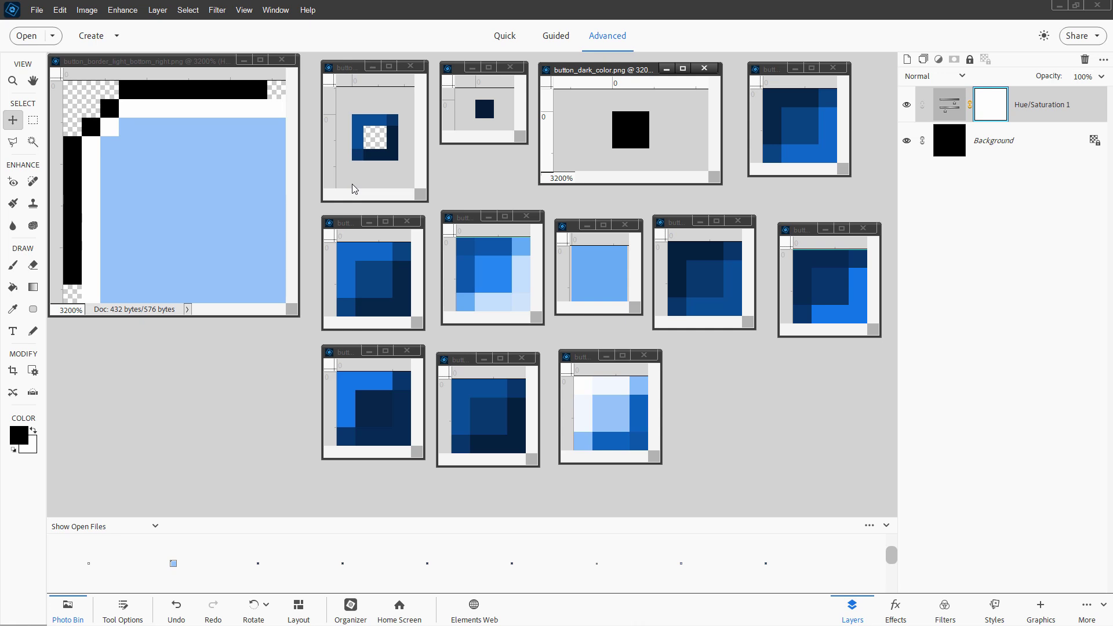
Save button_dark_color as PNG, replacing the original file
left_click(36, 11)
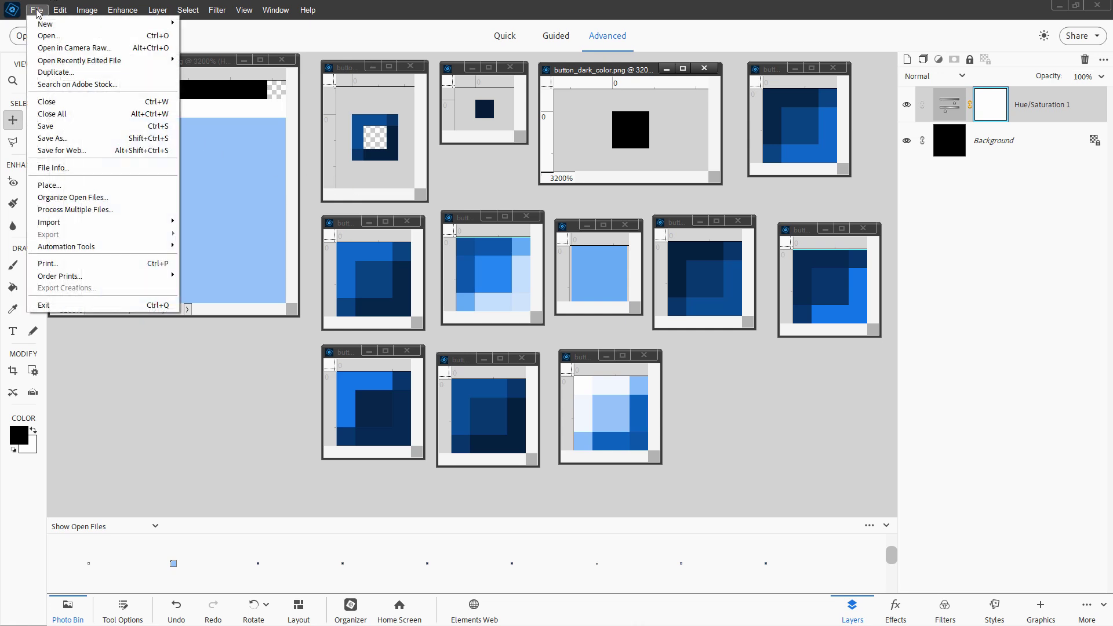
left_click(82, 141)
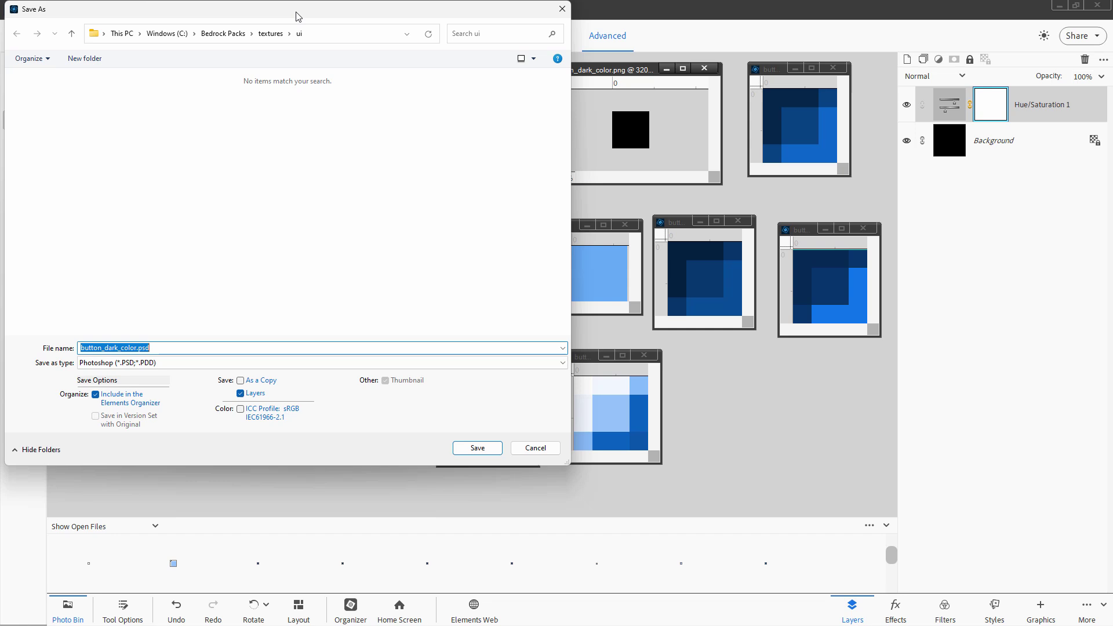
left_click(294, 416)
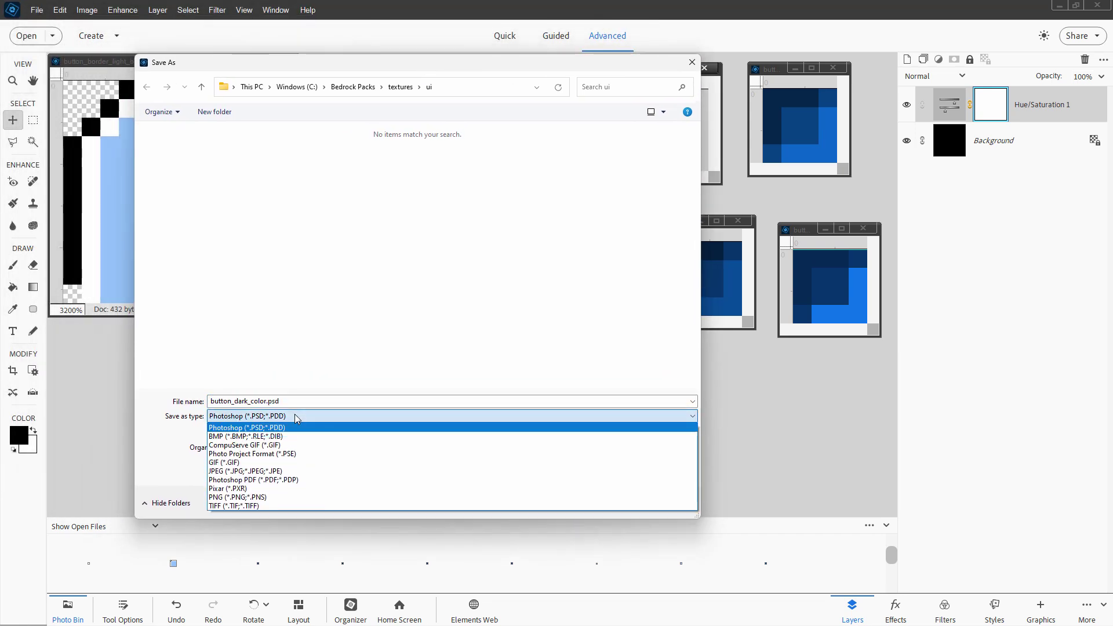
left_click(280, 497)
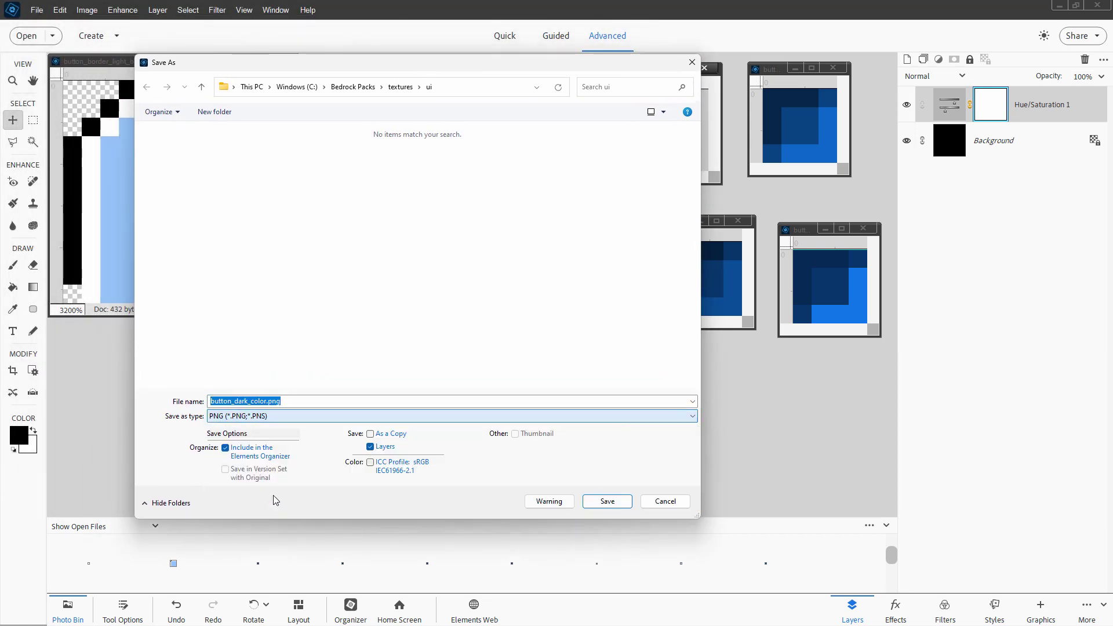
left_click(597, 501)
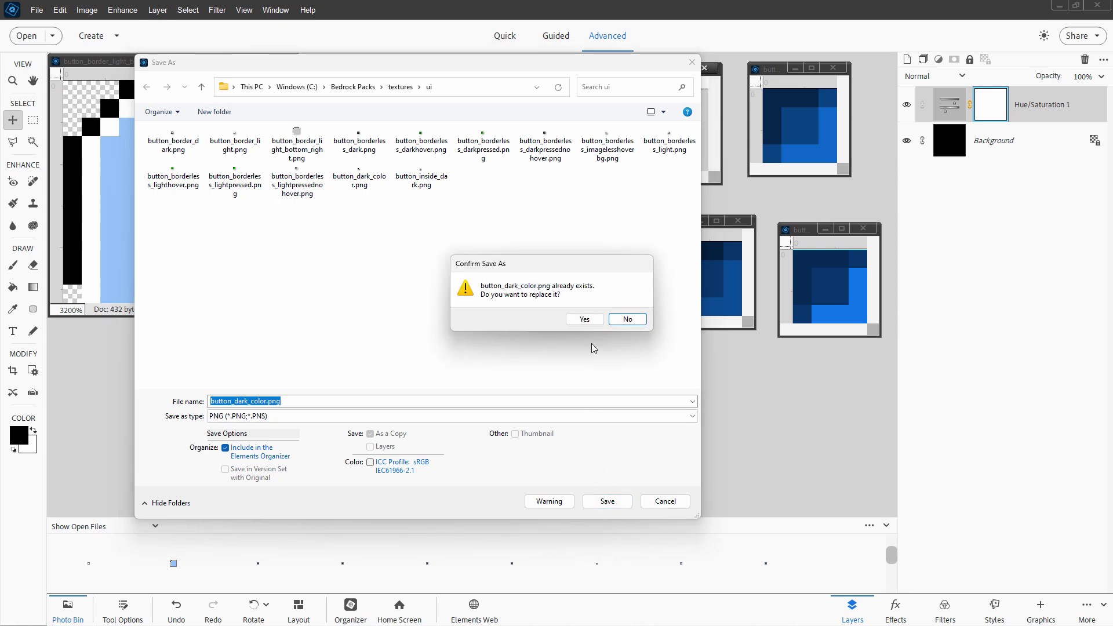
left_click(581, 319)
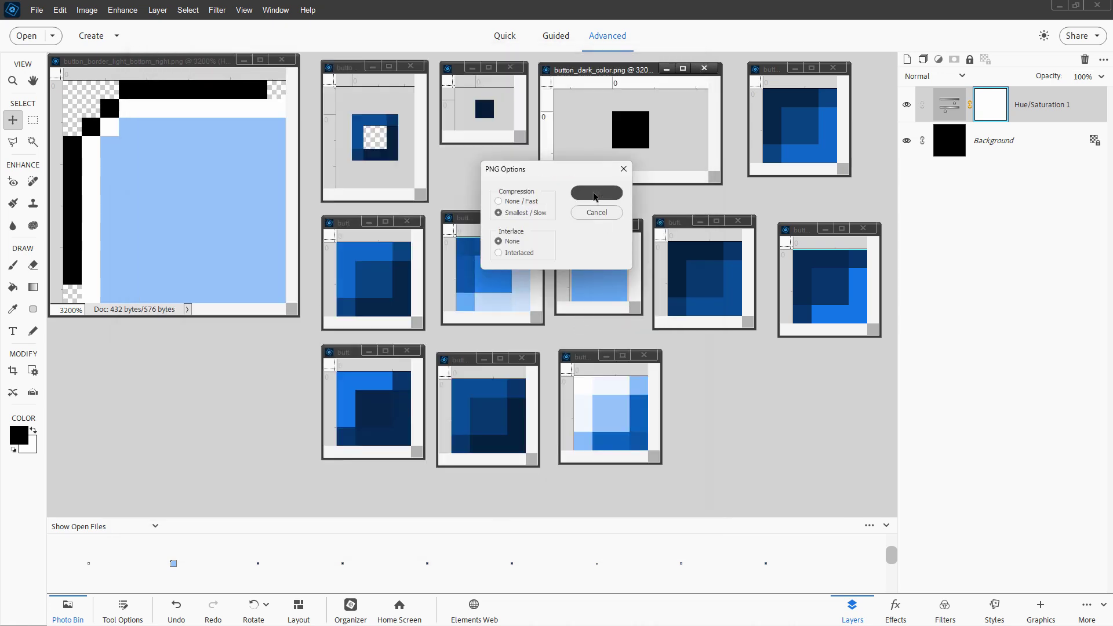
left_click(596, 199)
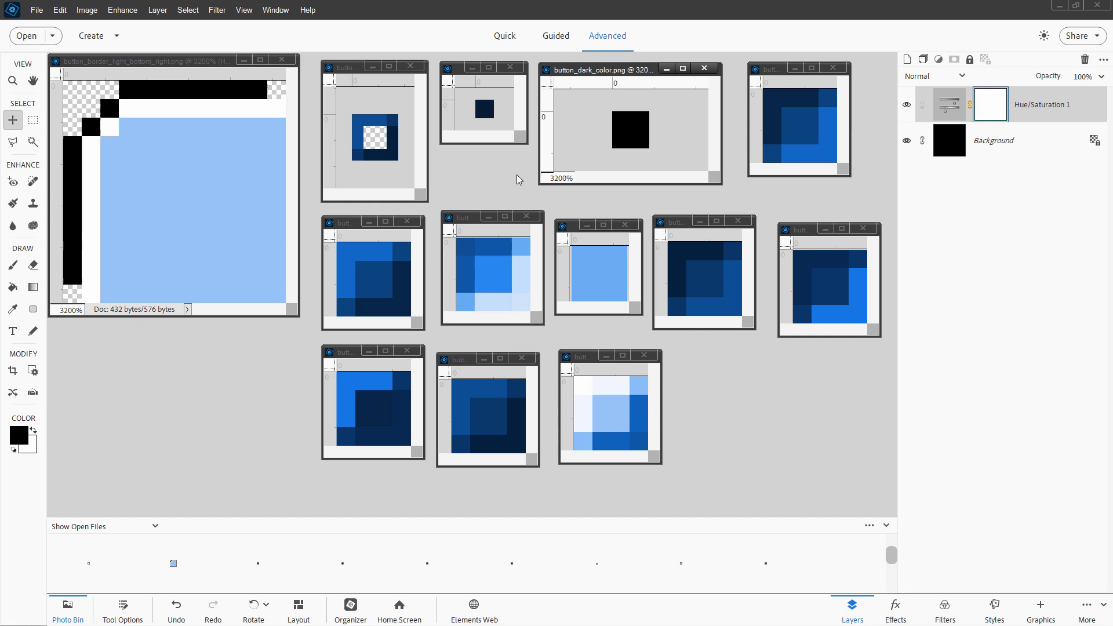
Save button_border_dark as PNG, replacing the original file
left_click(362, 80)
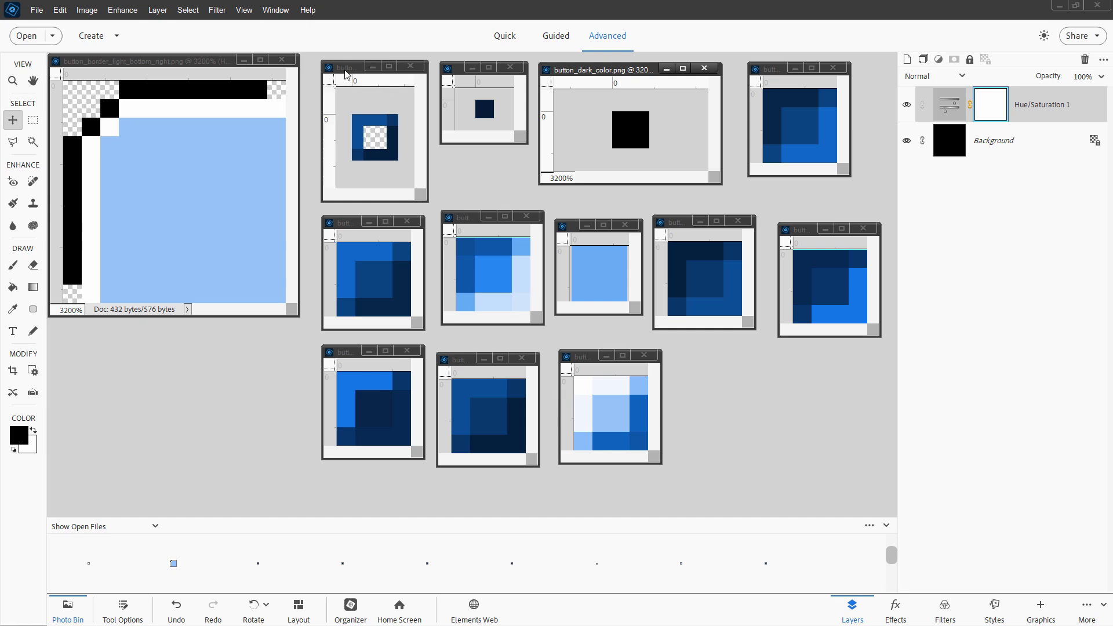
left_click(37, 10)
left_click(55, 140)
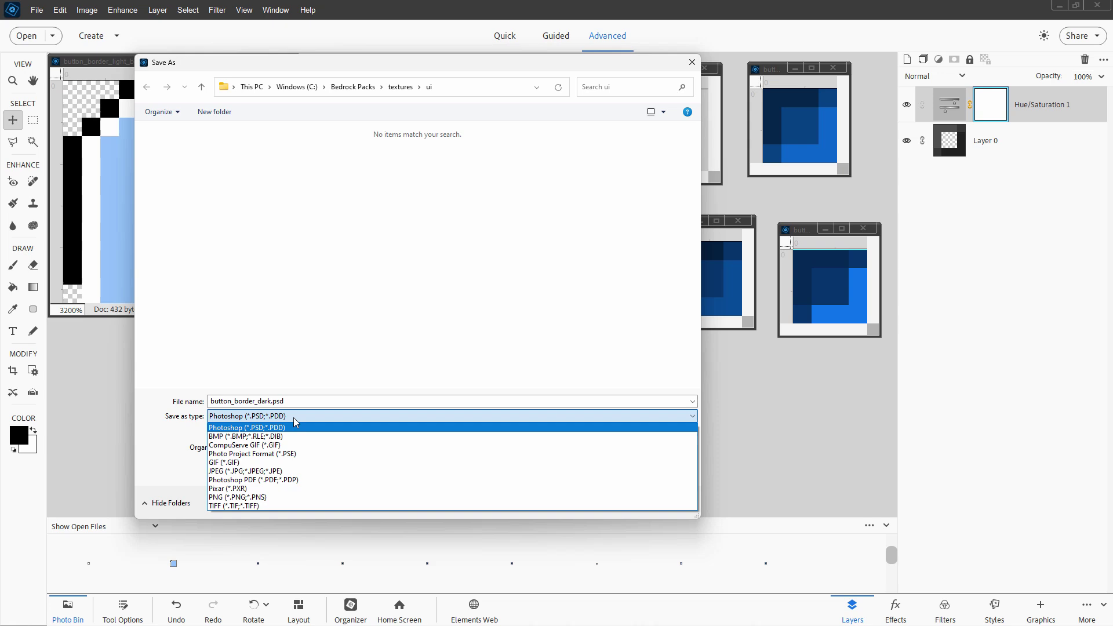
left_click(286, 497)
left_click(601, 501)
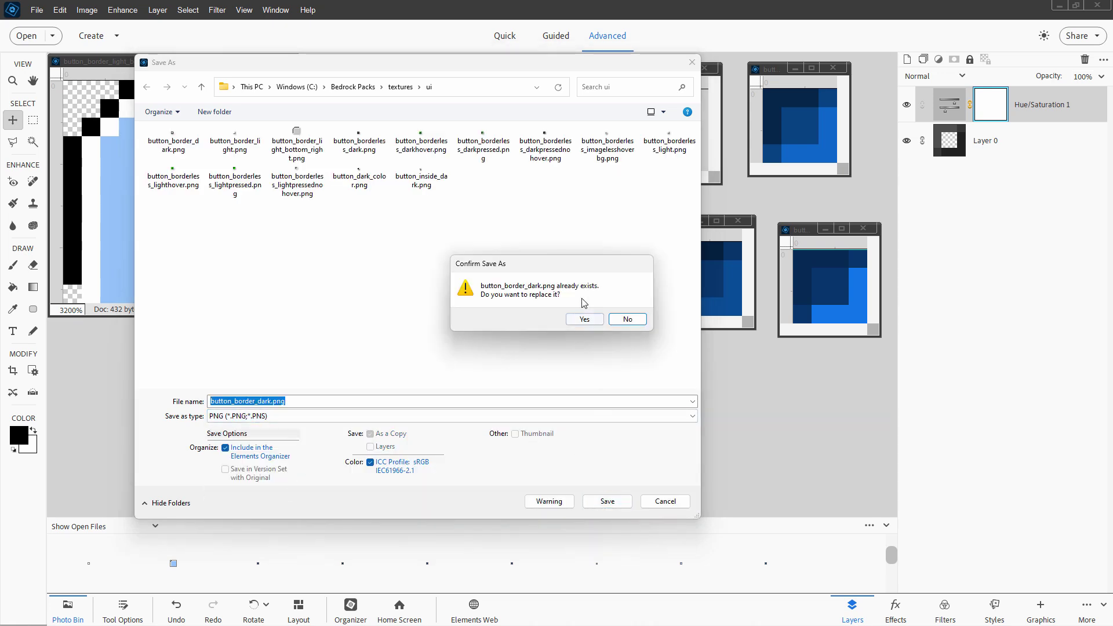
left_click(584, 319)
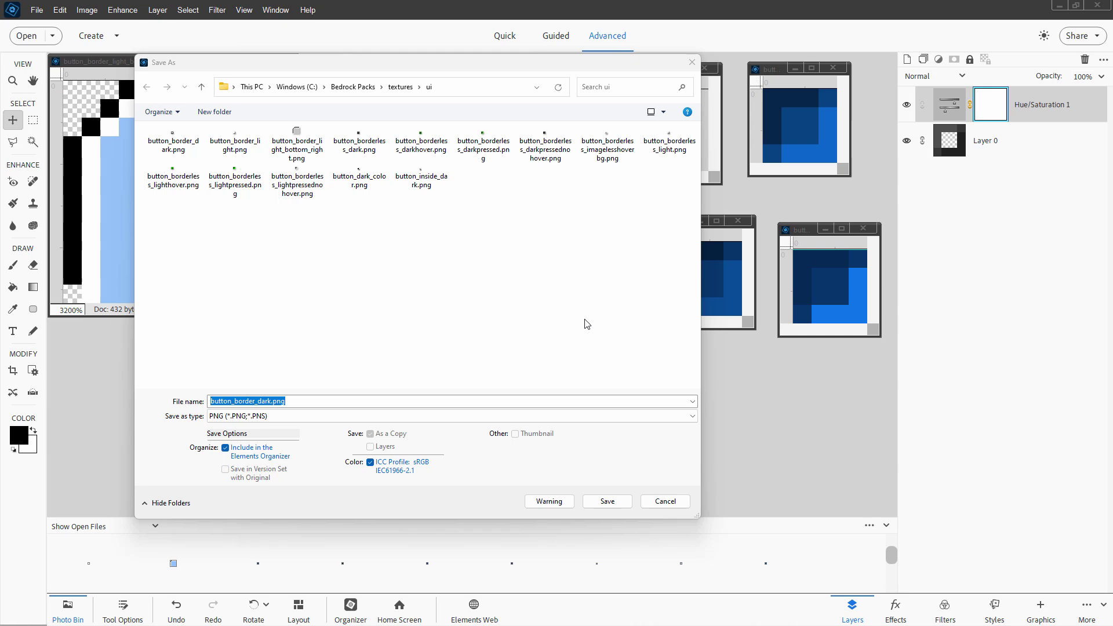
left_click(581, 193)
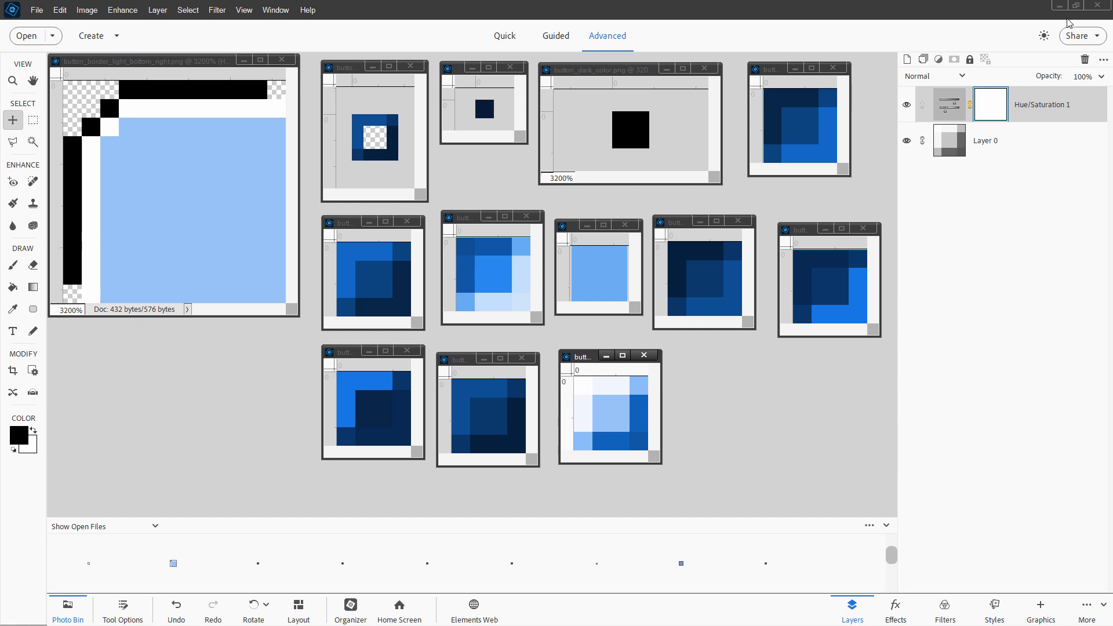
Close Photoshop Elements and go up to the Bedrock Packs folder in File Explorer
left_click(1101, 13)
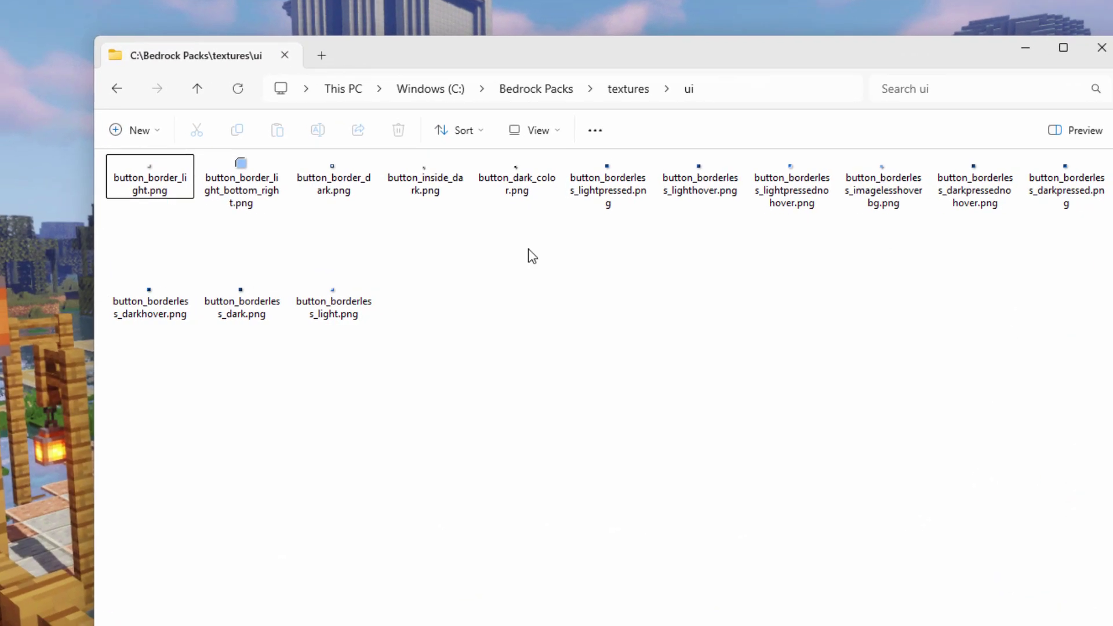
mouse_move(230, 165)
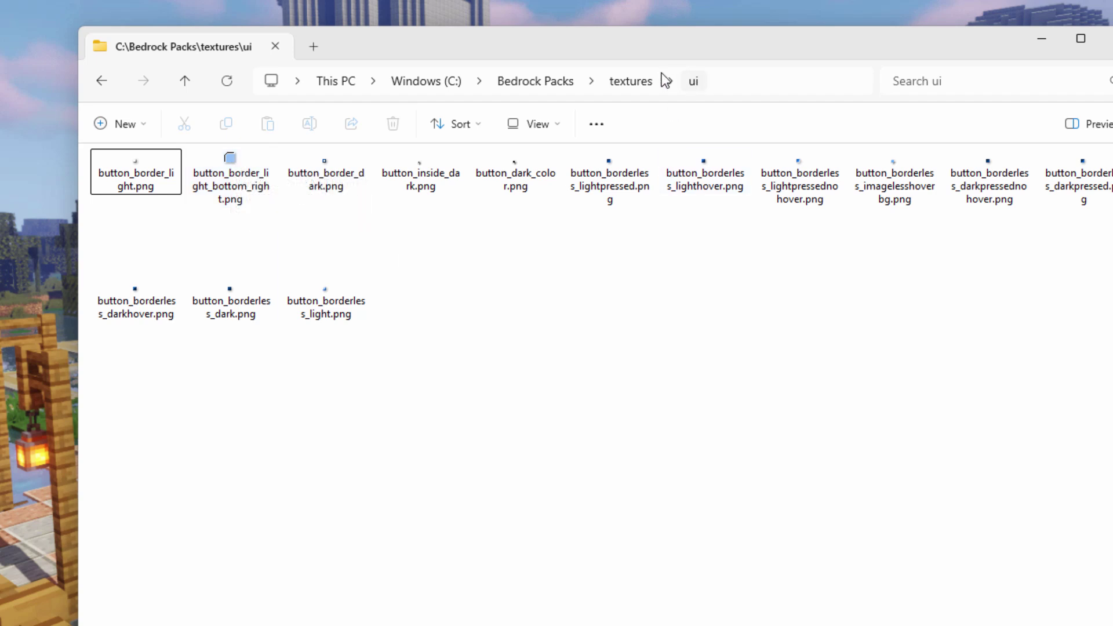
left_click(549, 81)
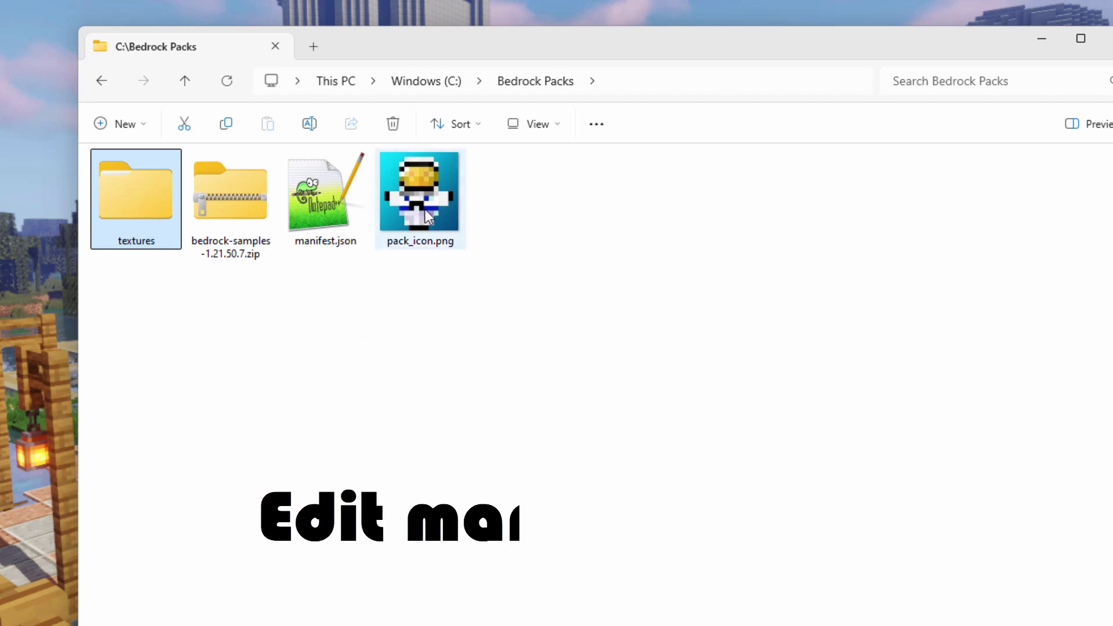
Select manifest.json in the Bedrock Packs folder
left_click(325, 227)
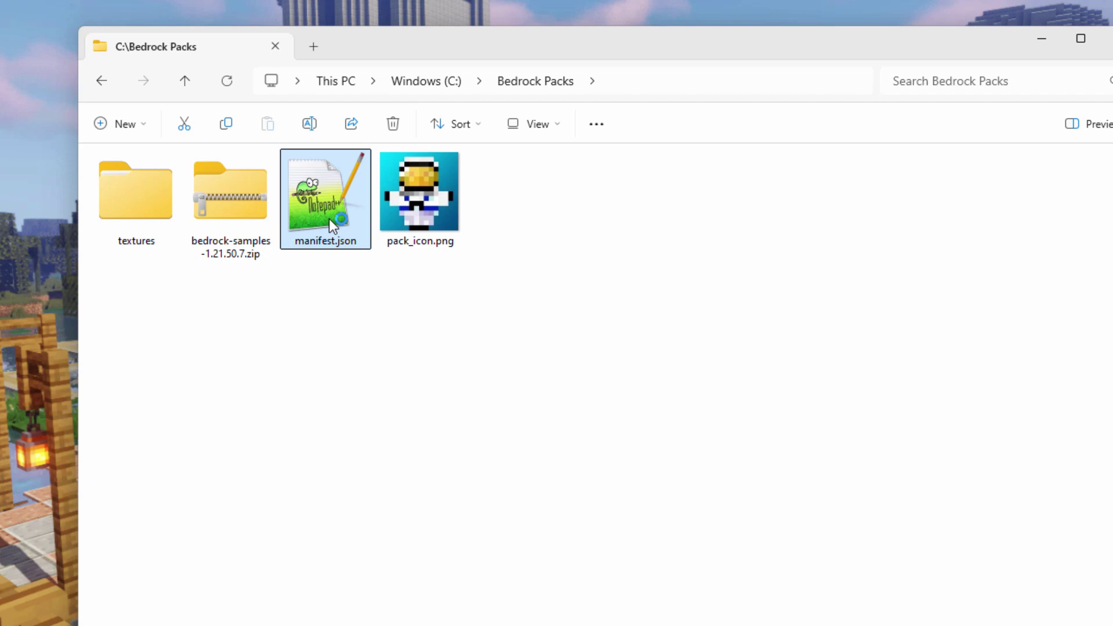
Open manifest.json, change the header description to 'New Buttons', and copy that text
double_click(329, 218)
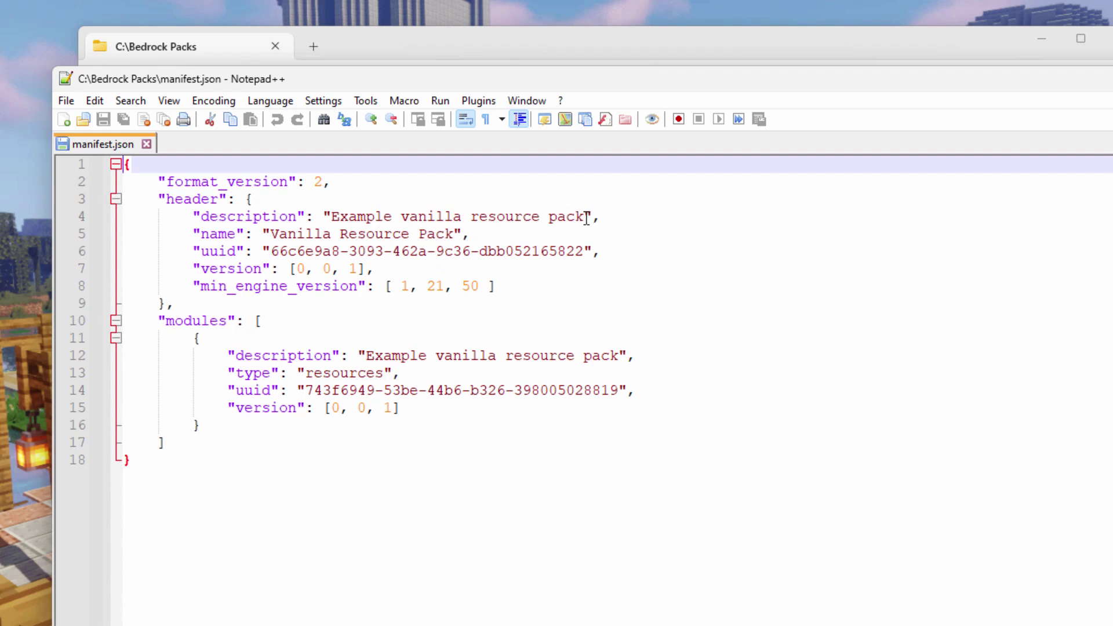
left_click_drag(586, 218, 335, 224)
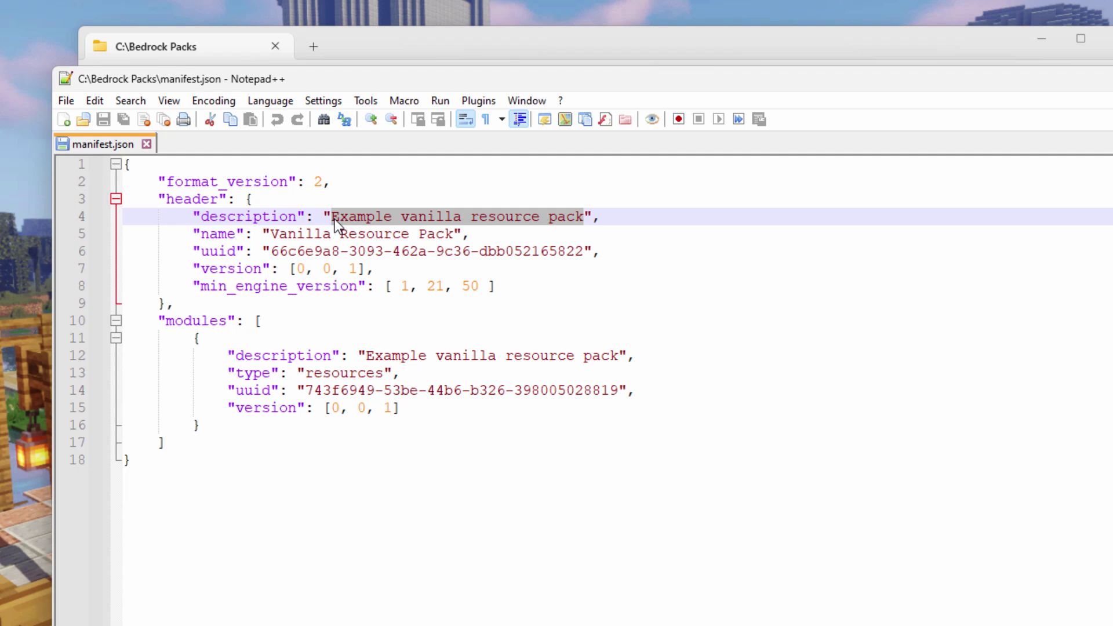
type("New Buttons")
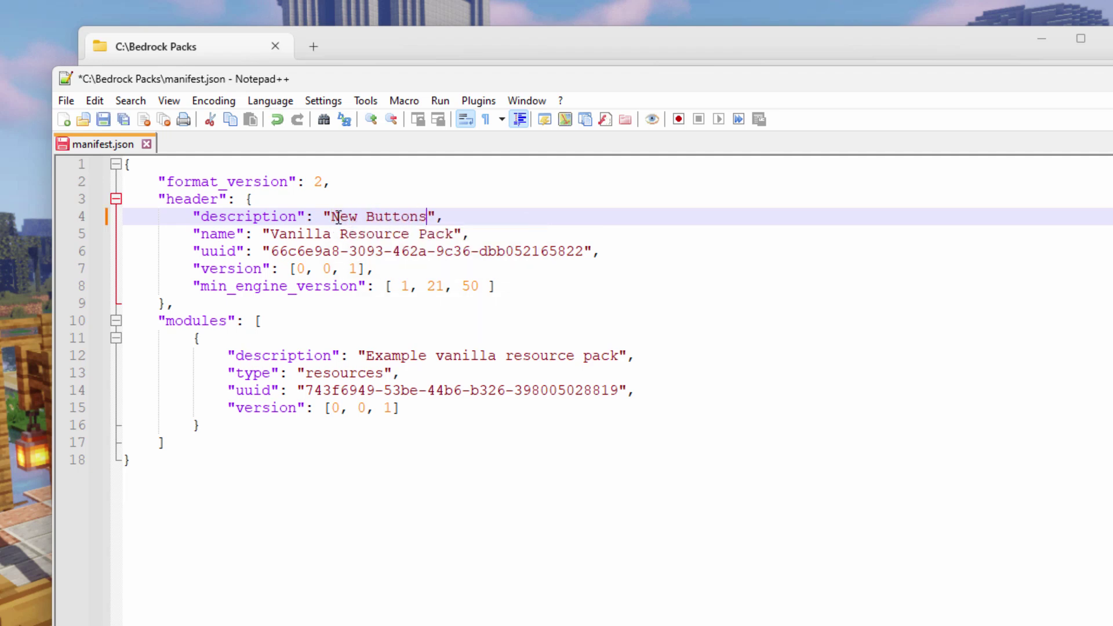
left_click_drag(428, 218, 331, 218)
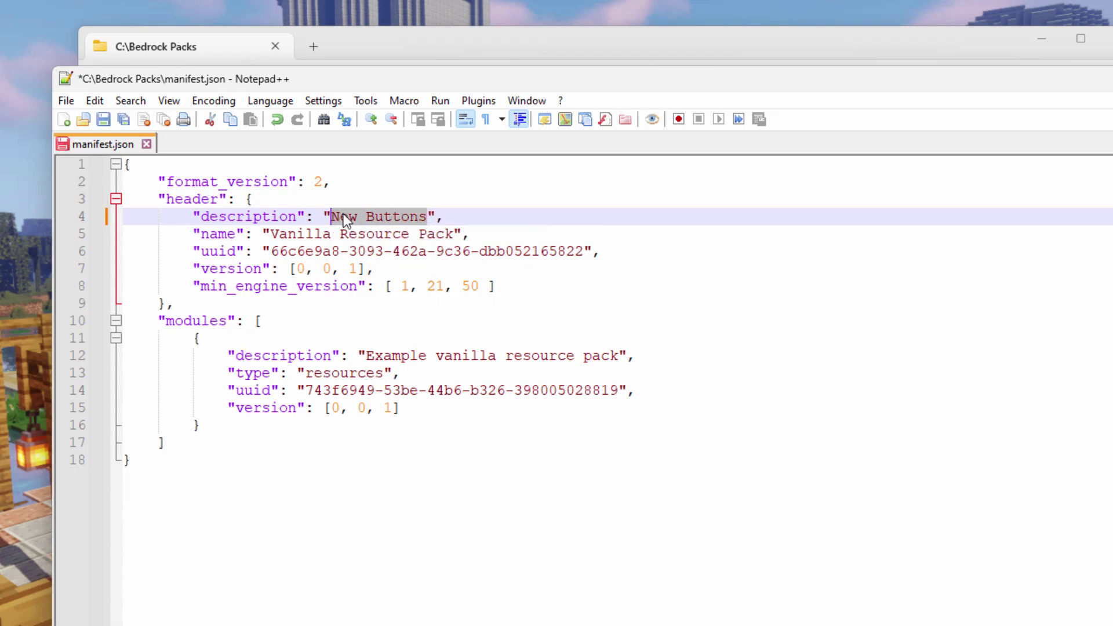
right_click(354, 216)
left_click(384, 244)
Paste 'New Buttons' over the pack name on line 5 and the module description on line 12
left_click_drag(455, 234, 275, 235)
right_click(291, 234)
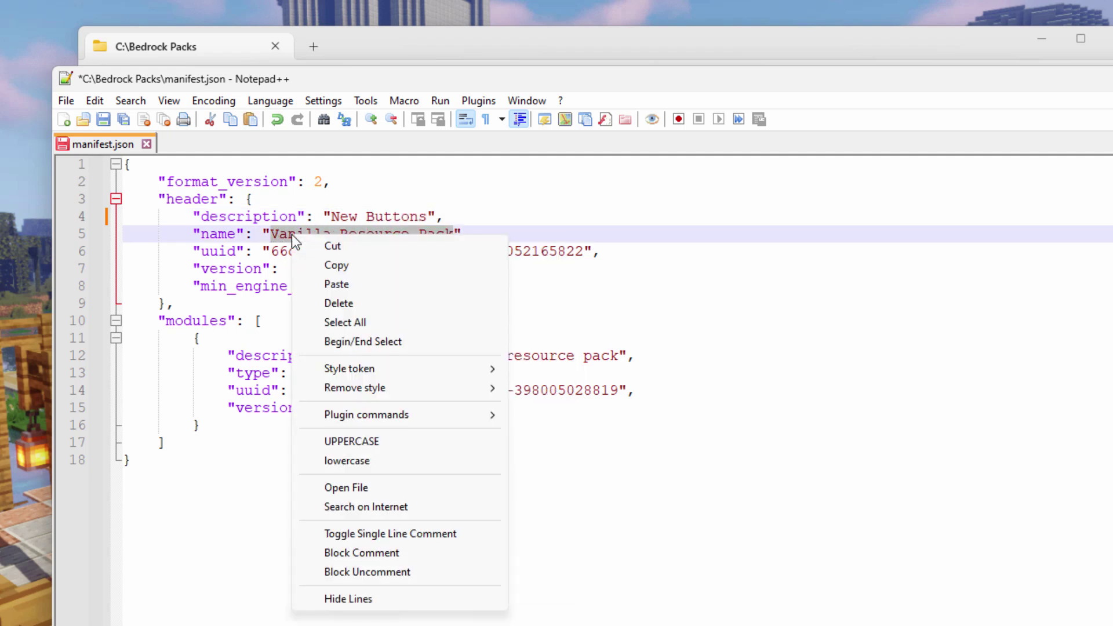
left_click(326, 283)
left_click_drag(618, 355, 369, 356)
right_click(371, 357)
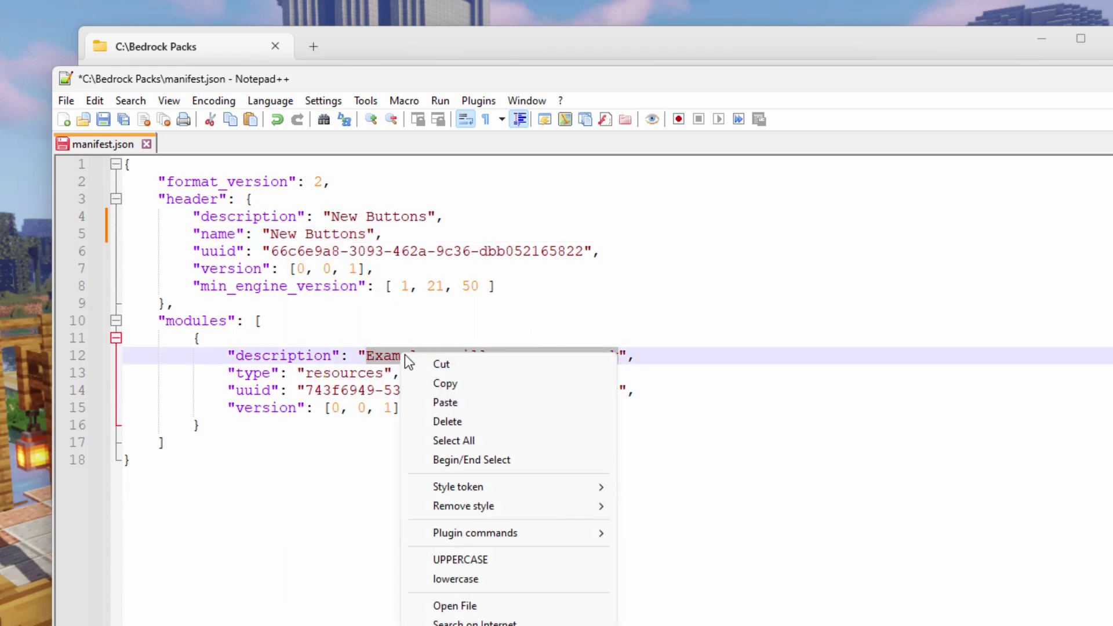
left_click(449, 406)
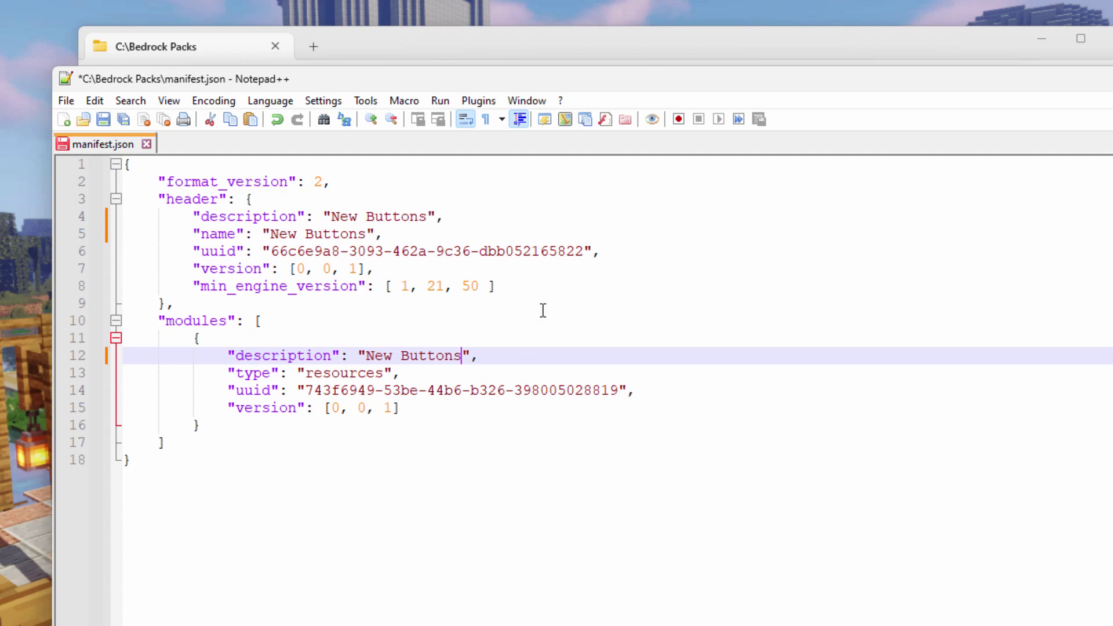
Replace the header uuid on line 6 with a freshly generated UUID
double_click(231, 251)
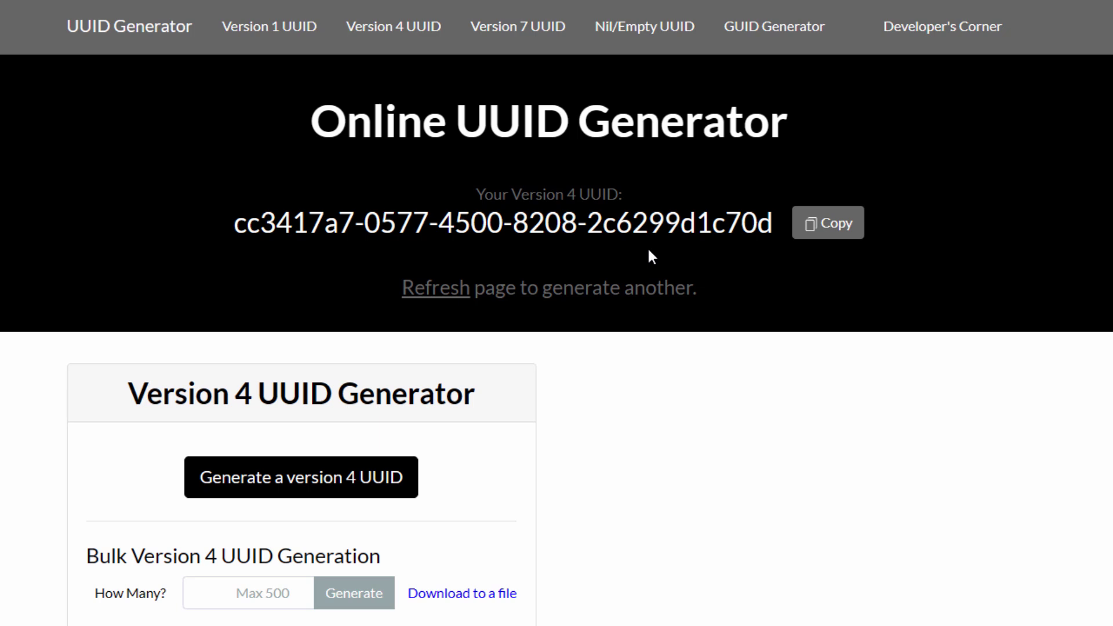
left_click(820, 238)
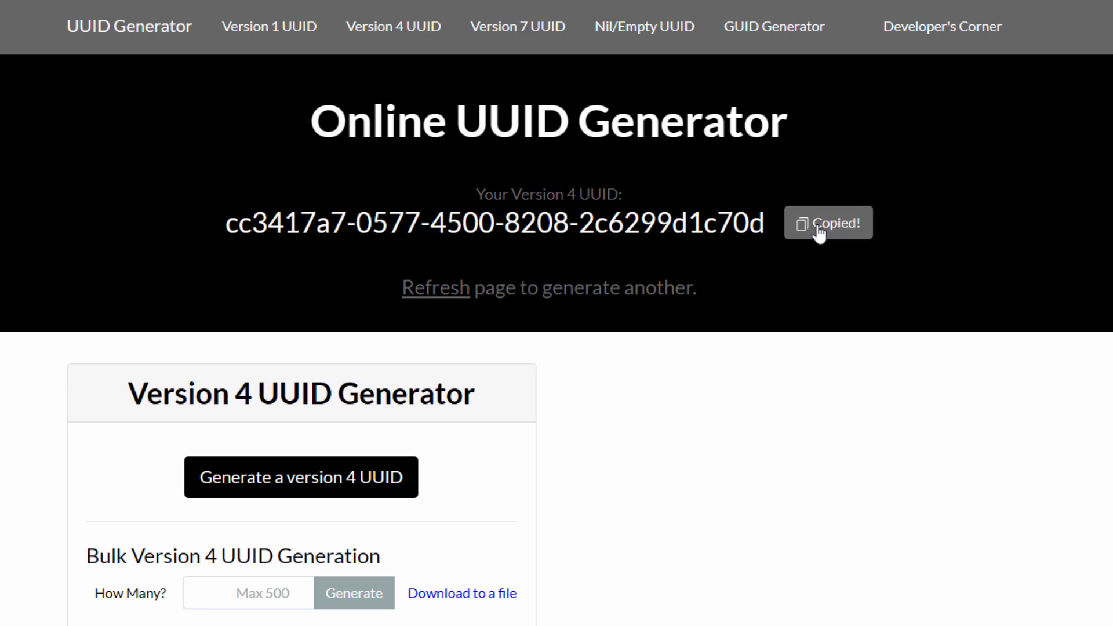
key("alt+Tab")
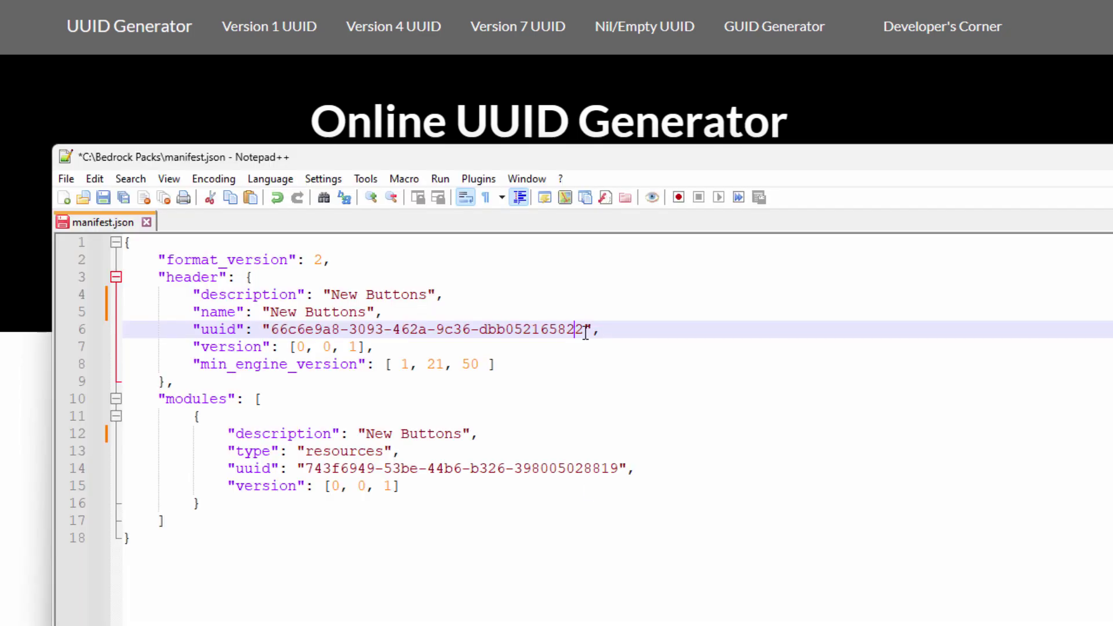
left_click_drag(588, 329, 276, 331)
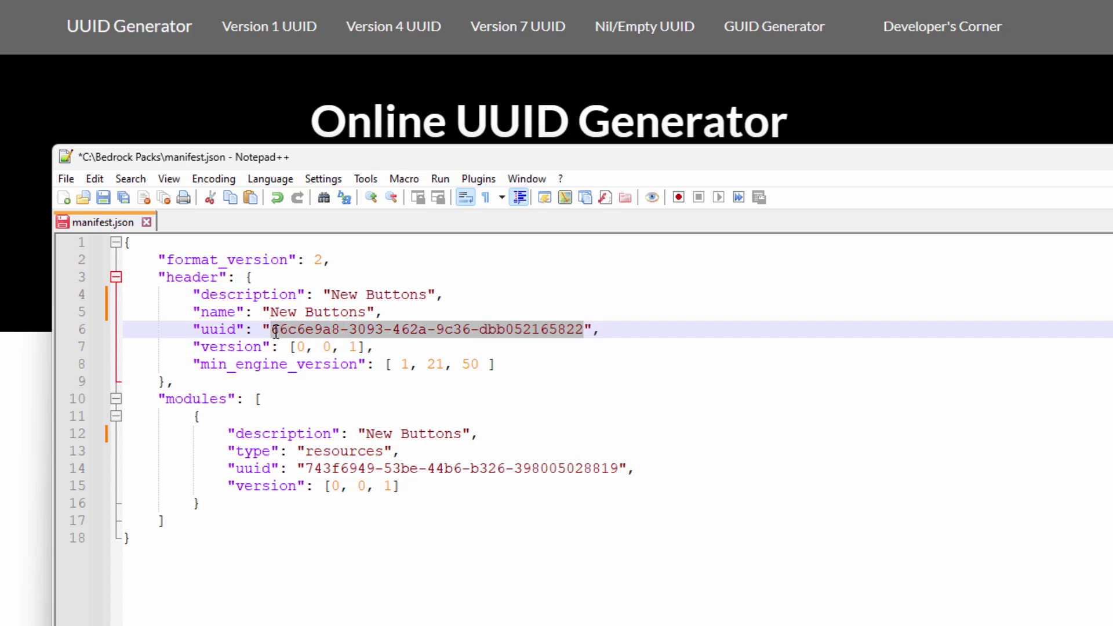
right_click(484, 328)
left_click(528, 376)
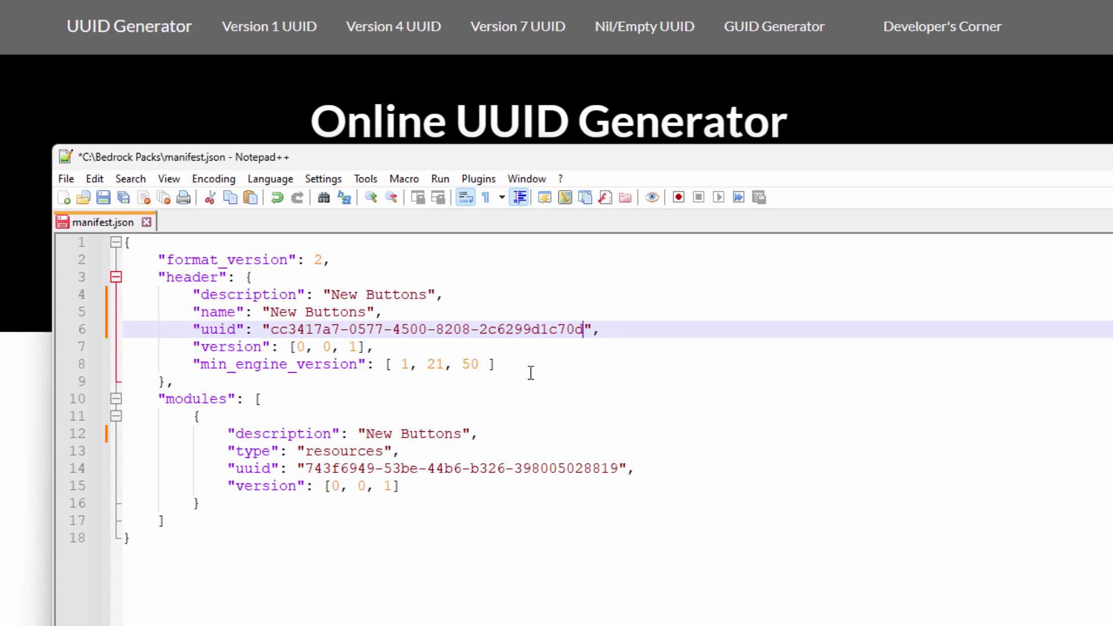
Generate another new UUID and paste it over the module uuid on line 14
left_click(294, 92)
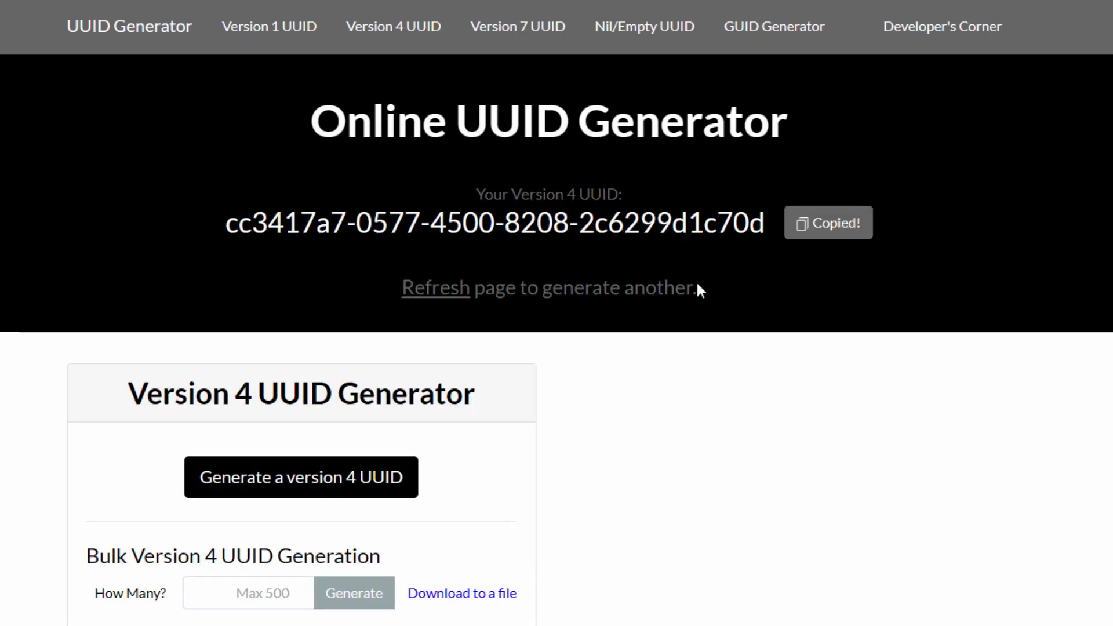
left_click(448, 295)
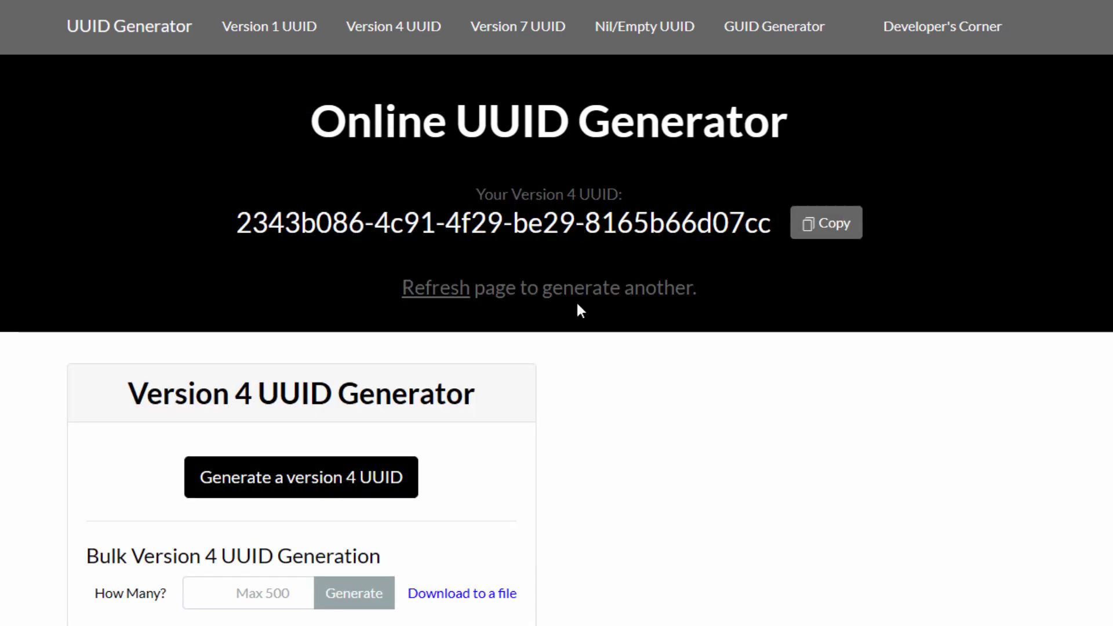
left_click(835, 229)
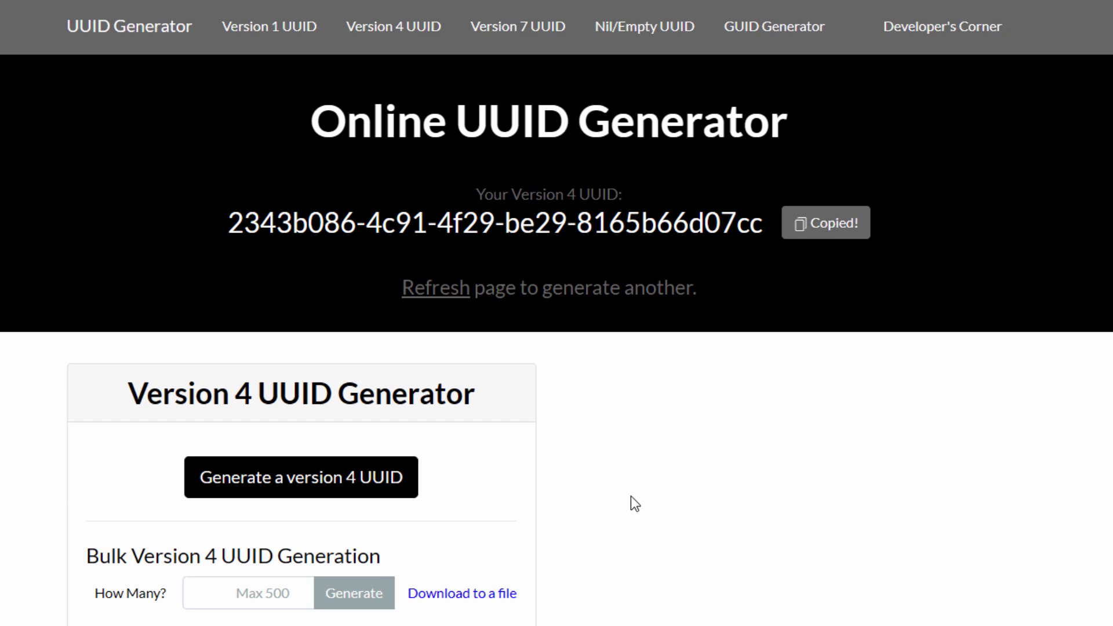
key("alt+Tab")
left_click_drag(619, 467, 305, 467)
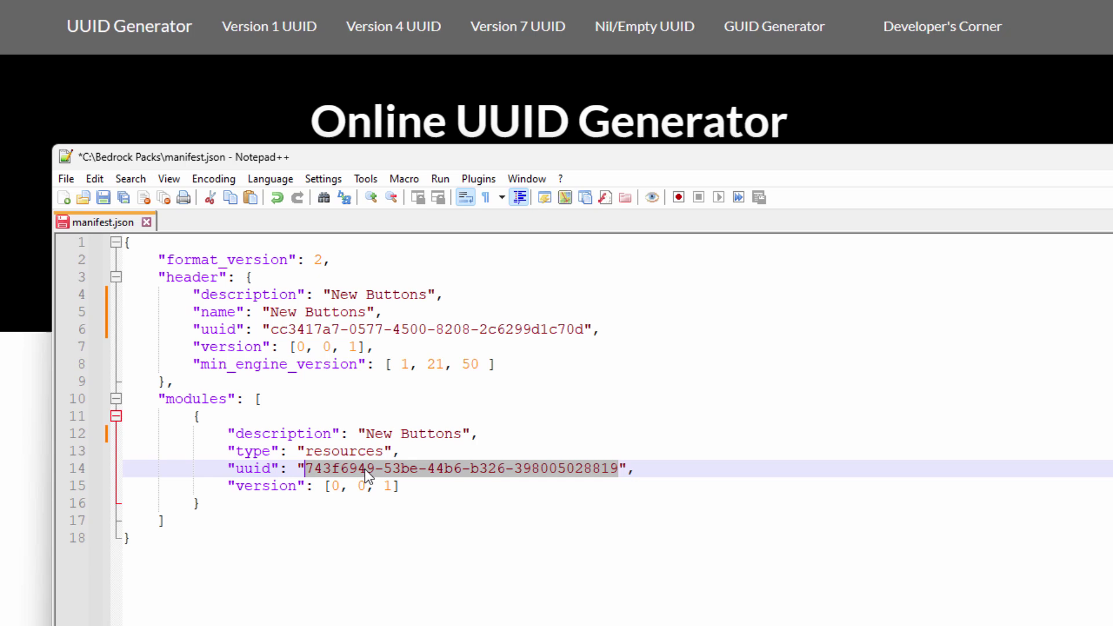
right_click(364, 469)
left_click(374, 518)
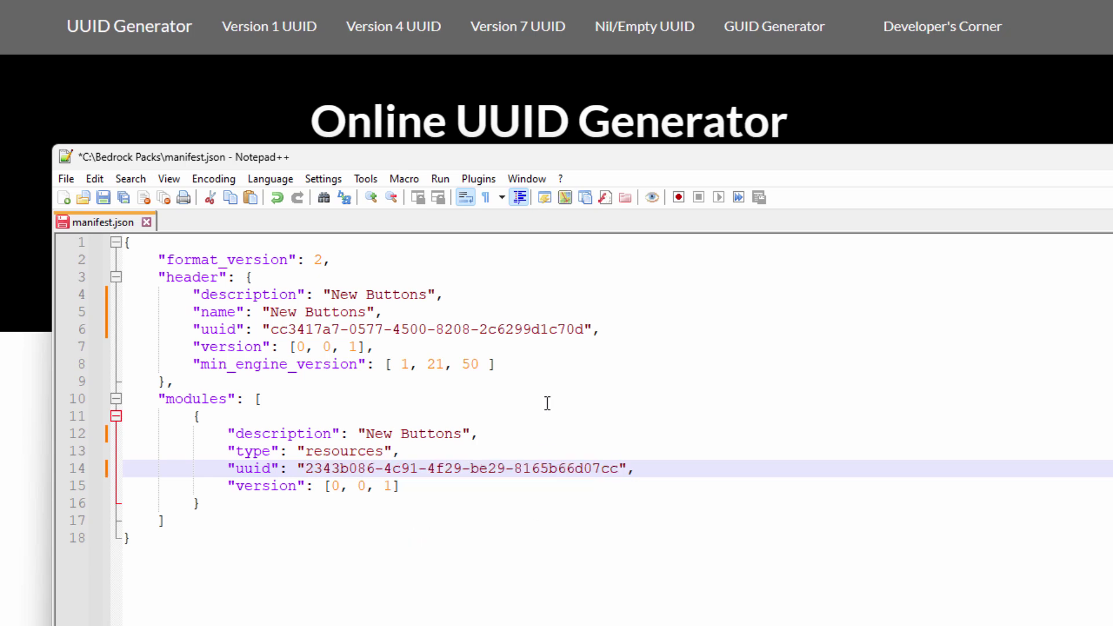
Save manifest.json, then select textures, manifest.json and pack_icon.png for compression
left_click(105, 197)
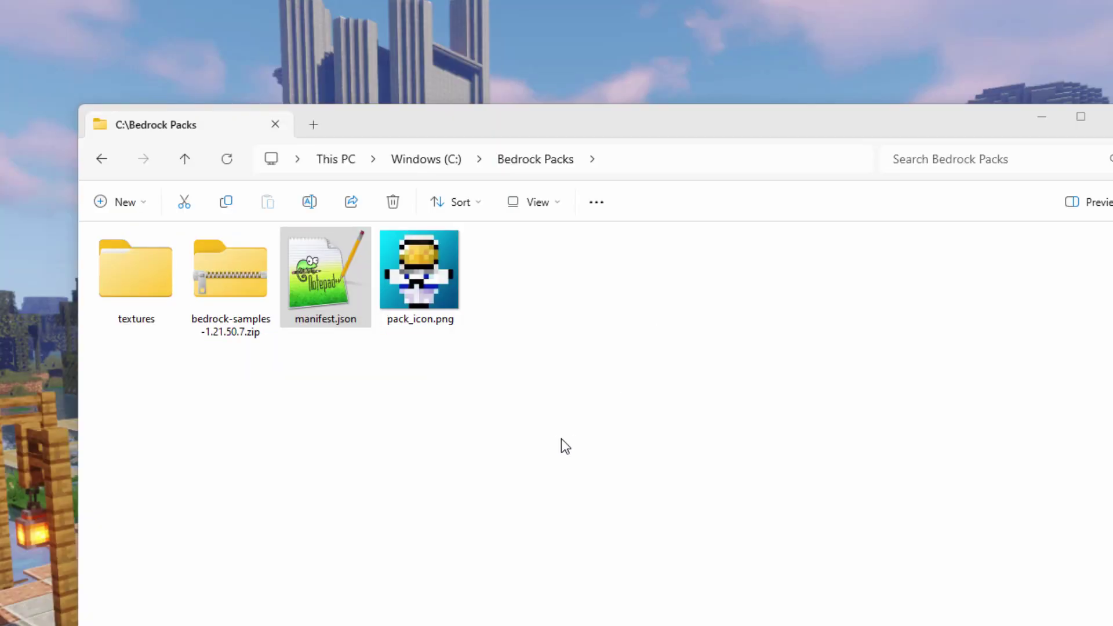
left_click(144, 273)
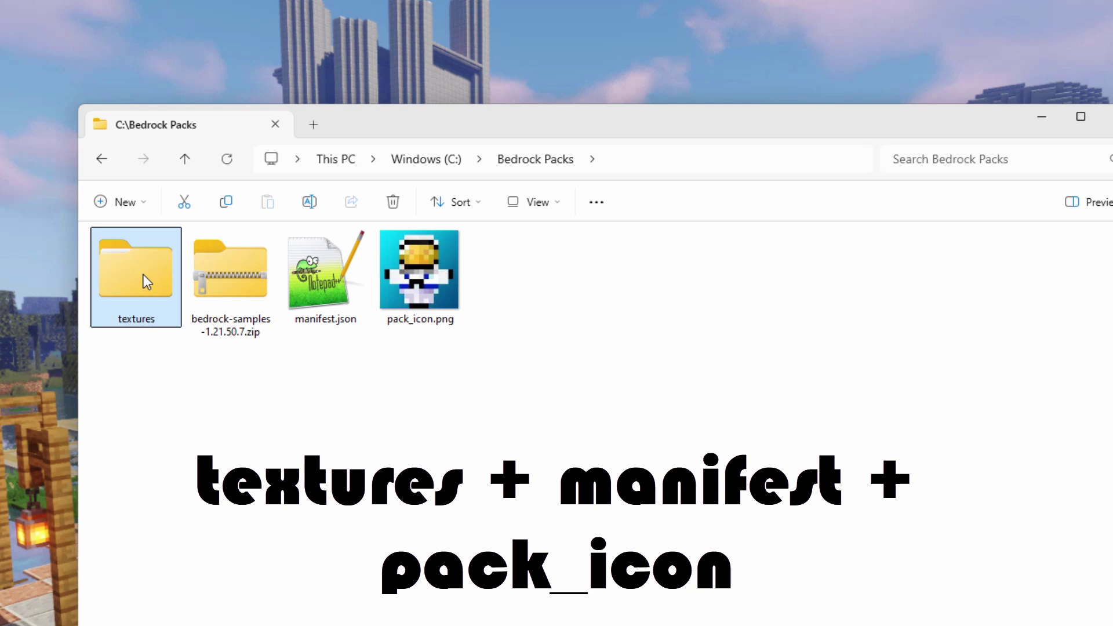
left_click(350, 320, "ctrl")
left_click(437, 284, "ctrl")
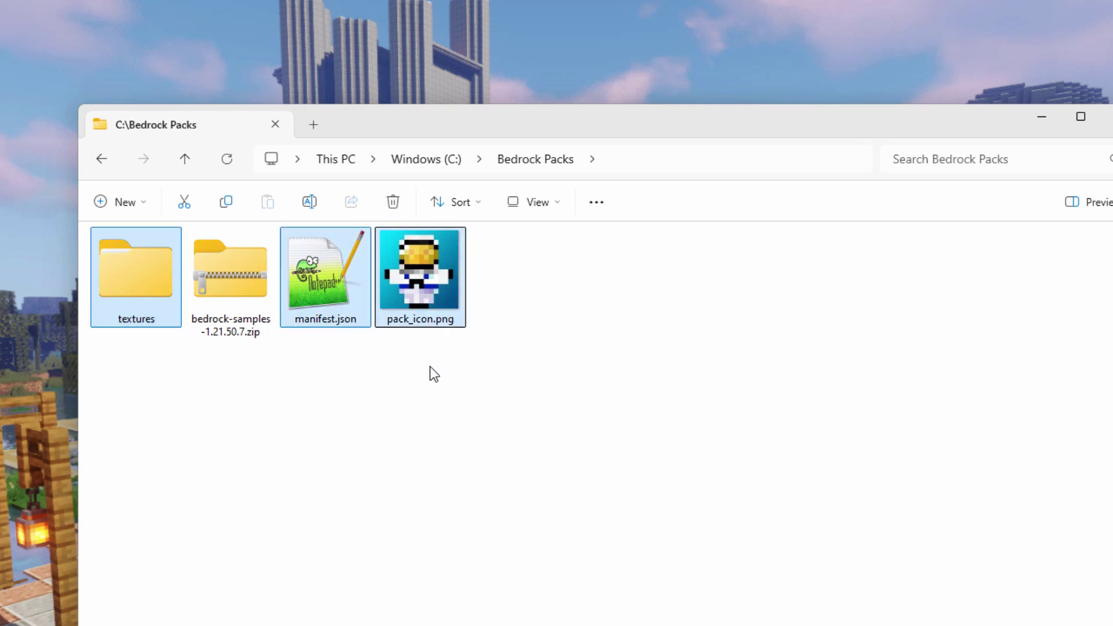
right_click(441, 270)
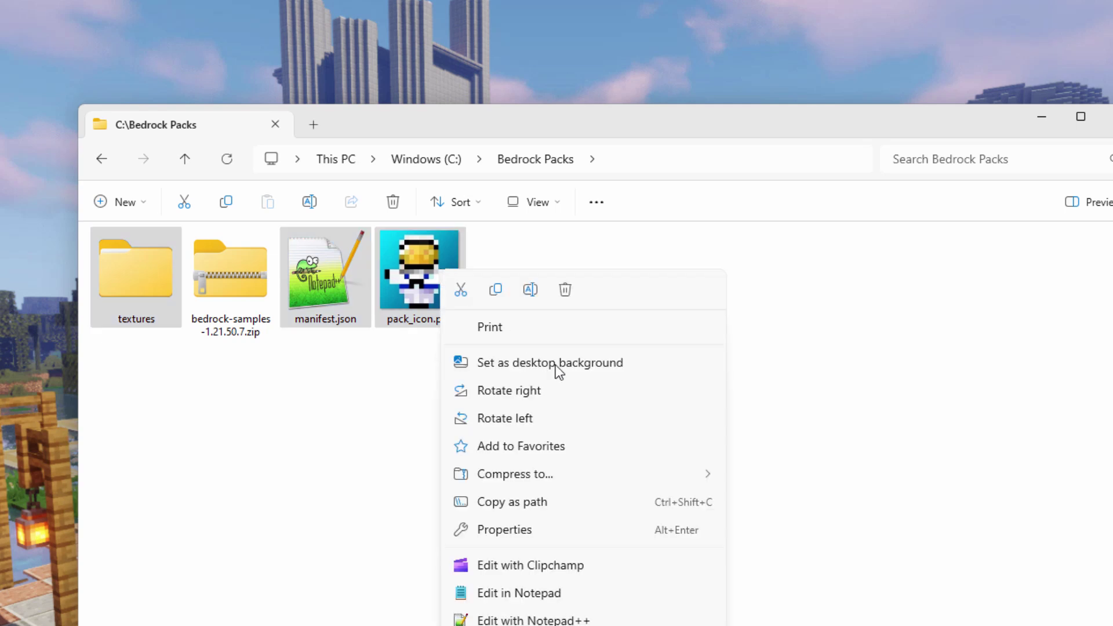
mouse_move(549, 481)
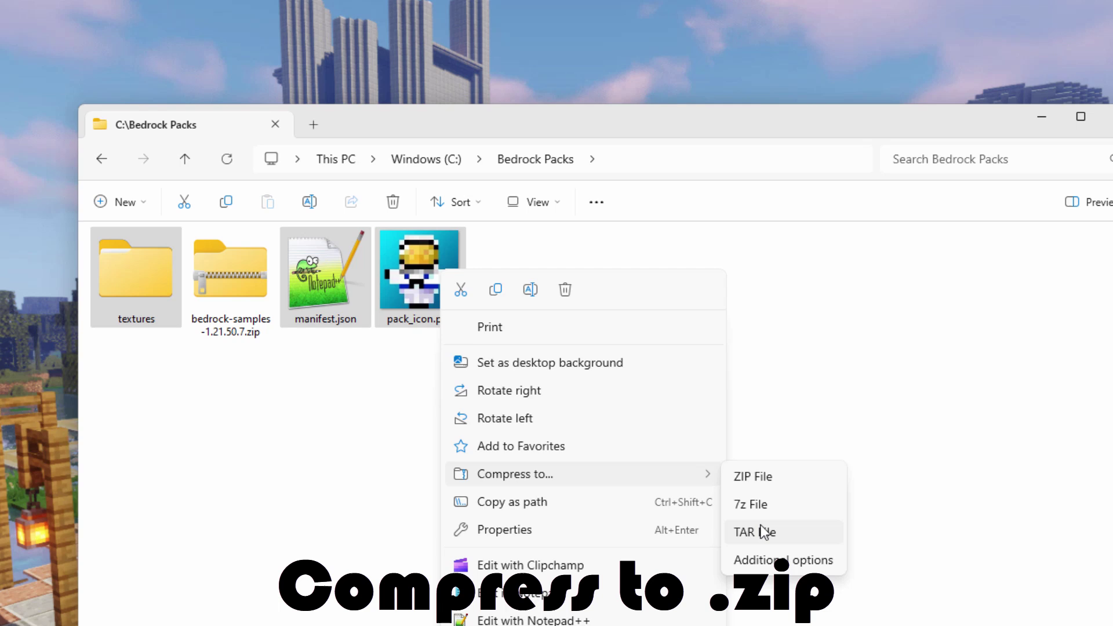
Compress the three items into a ZIP archive named 'Custom Buttons'
left_click(762, 475)
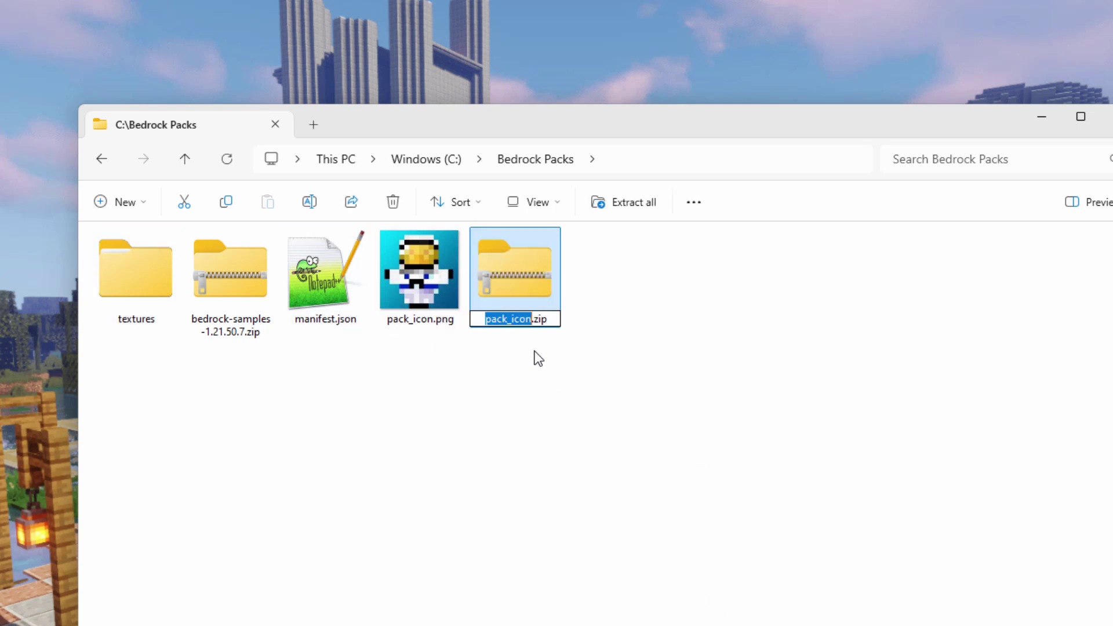
type("Custom Button")
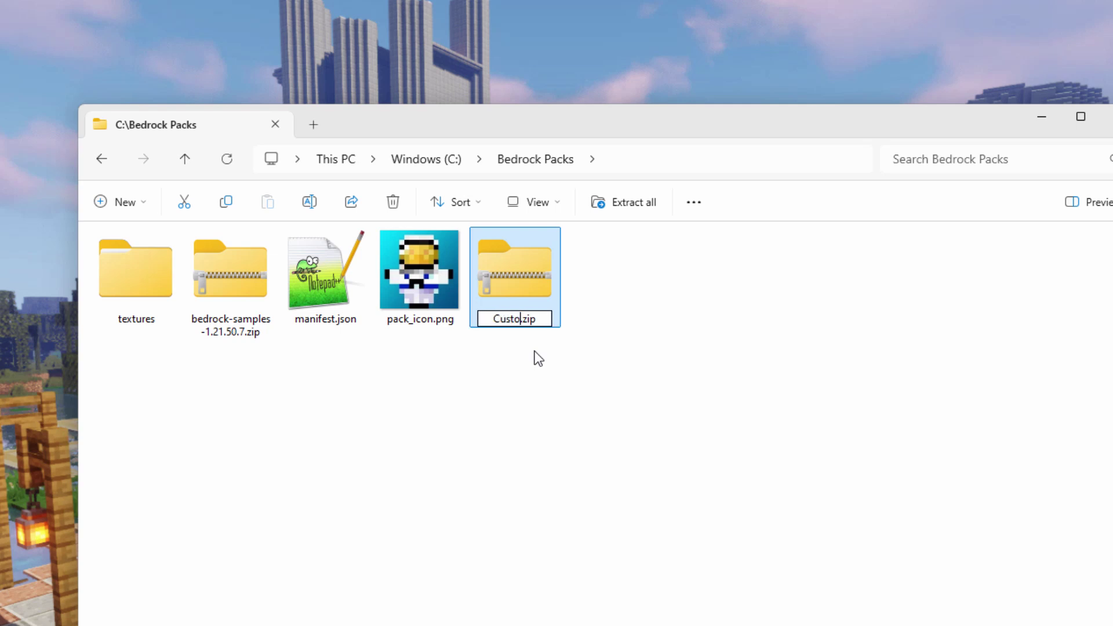
type("s")
key("Return")
Change the archive's extension from .zip to .mcpack, accepting the warning
left_click(636, 370)
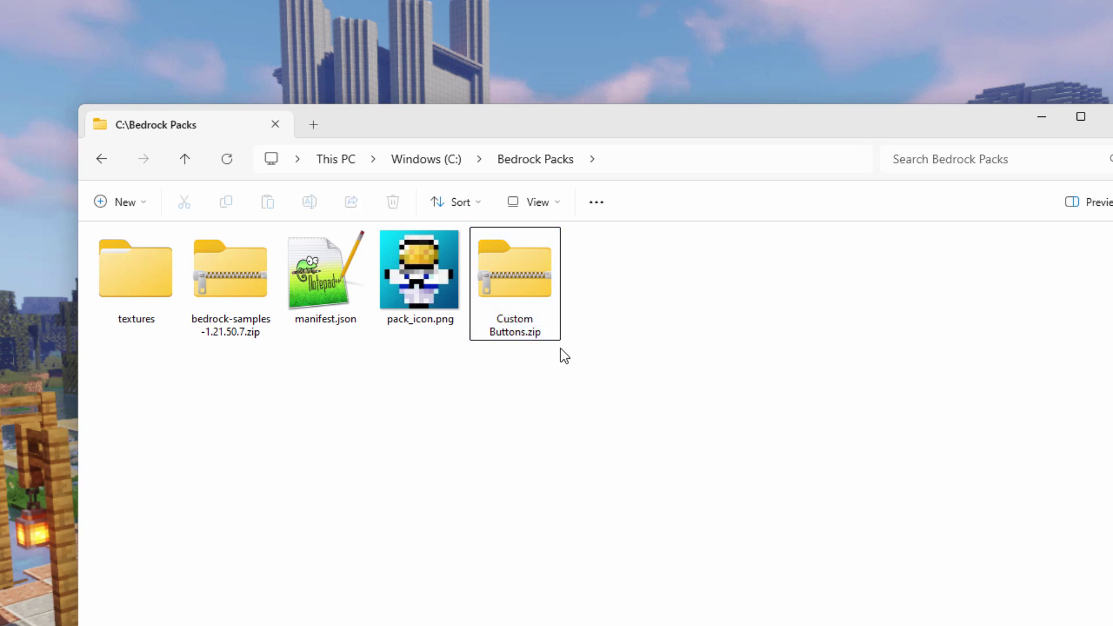
left_click(534, 336)
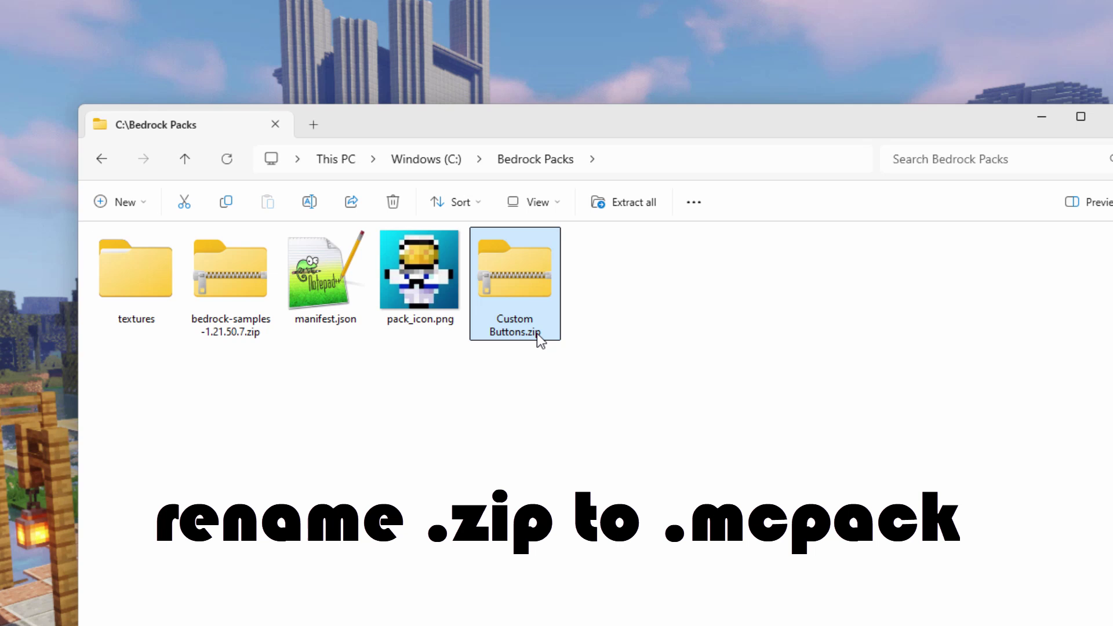
left_click(537, 332)
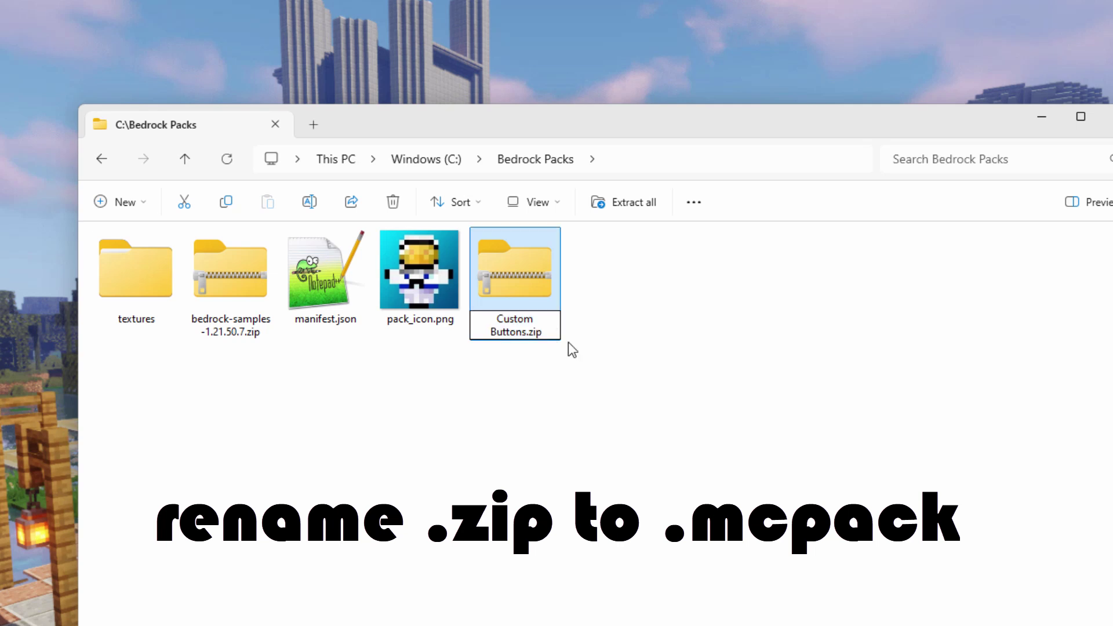
key("BackSpace")
key("BackSpace")
key("BackSpace")
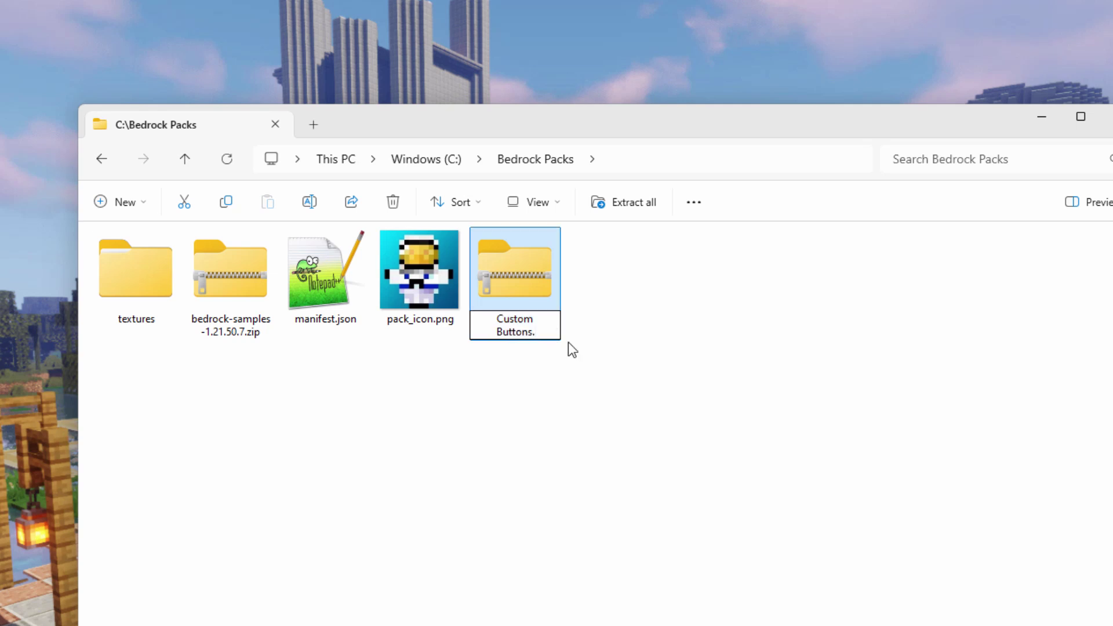
type("mcpack")
key("Return")
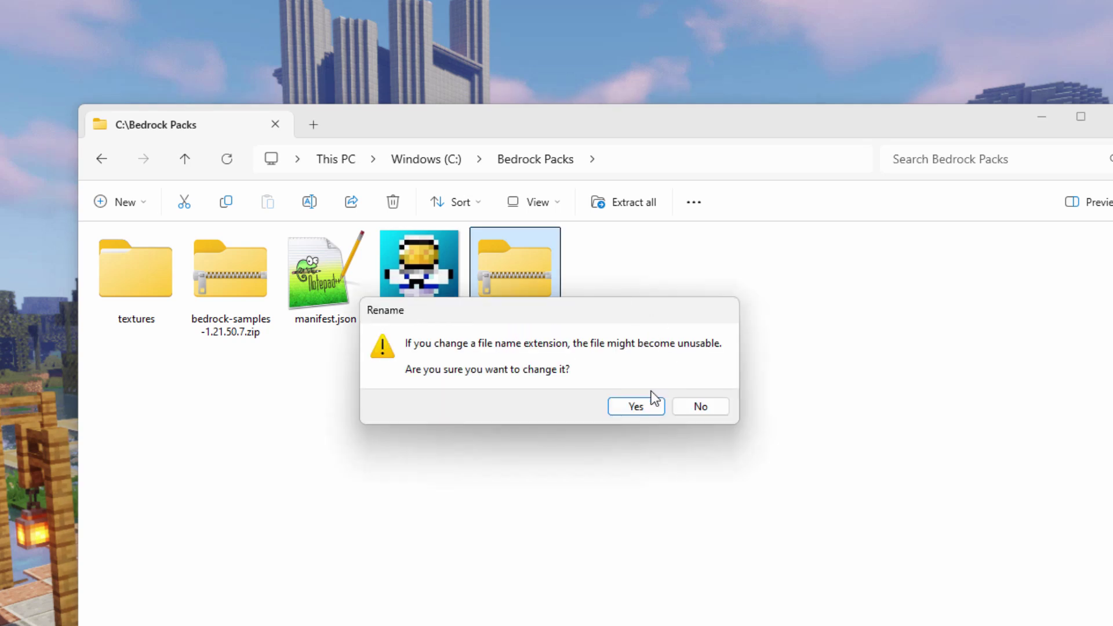
left_click(642, 409)
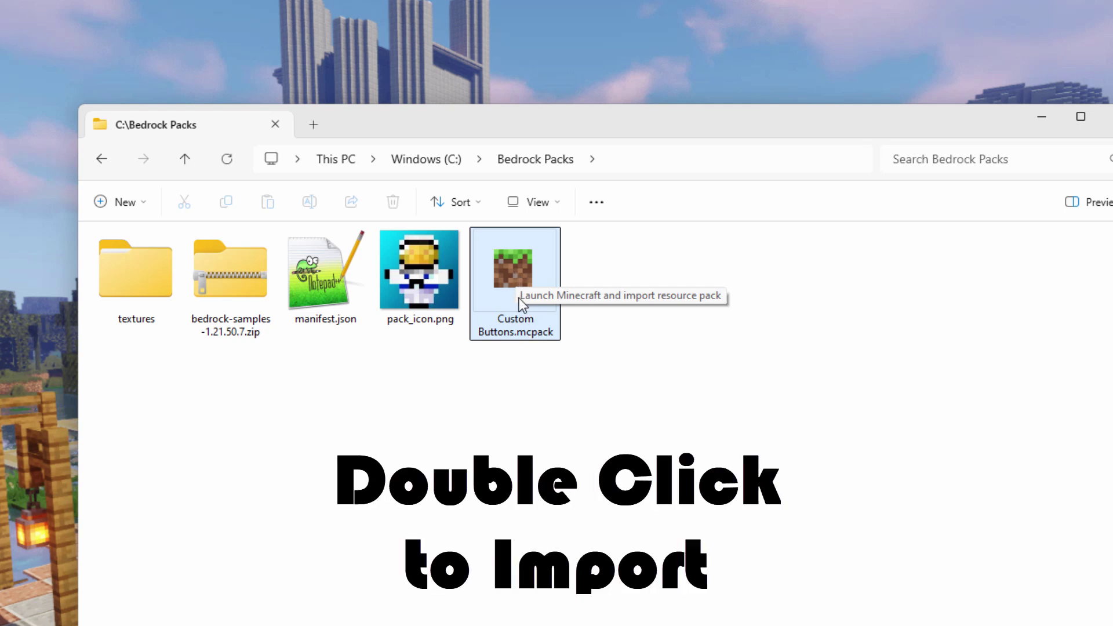
Open Custom Buttons.mcpack so Minecraft launches and imports the resource pack
double_click(509, 276)
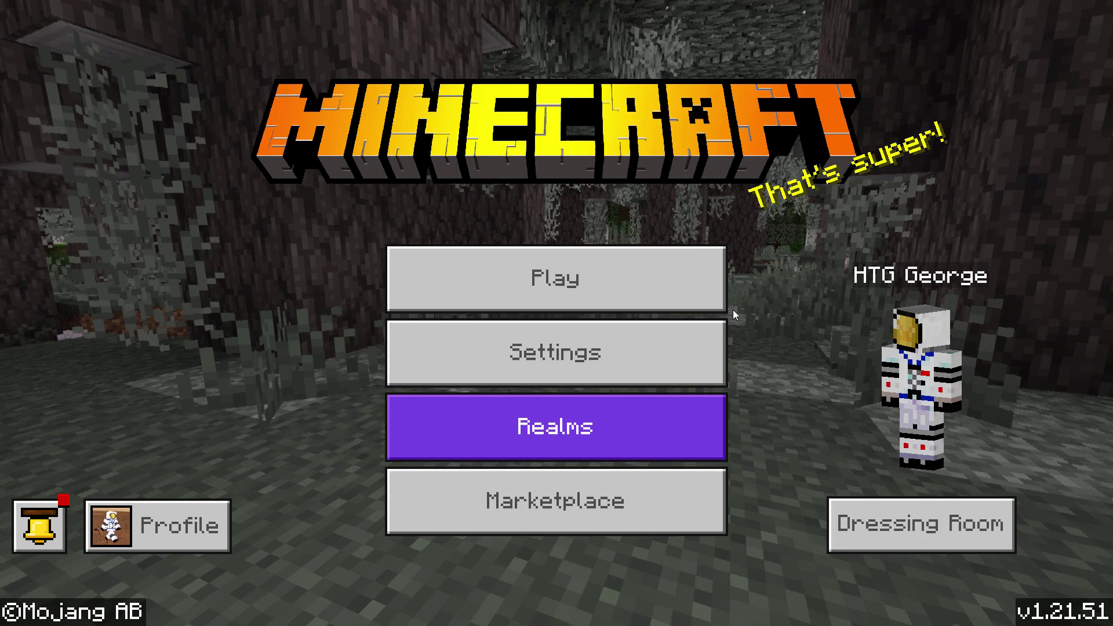
Activate New Buttons from My Packs under Settings > Global Resources, then exit to reload
left_click(586, 352)
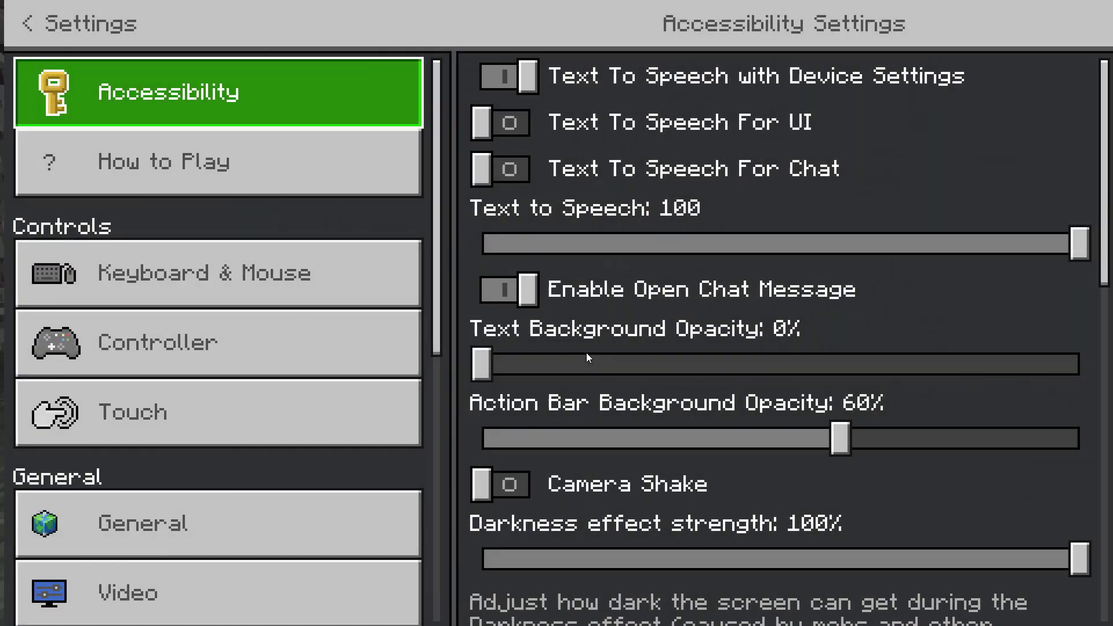
left_click_drag(433, 313, 428, 542)
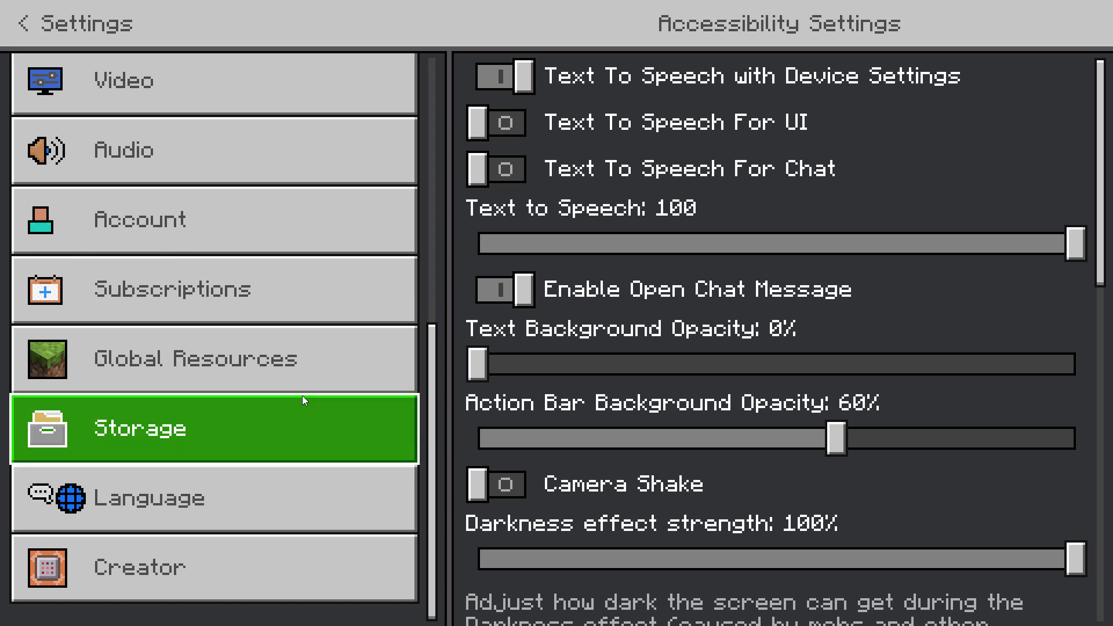
left_click(339, 355)
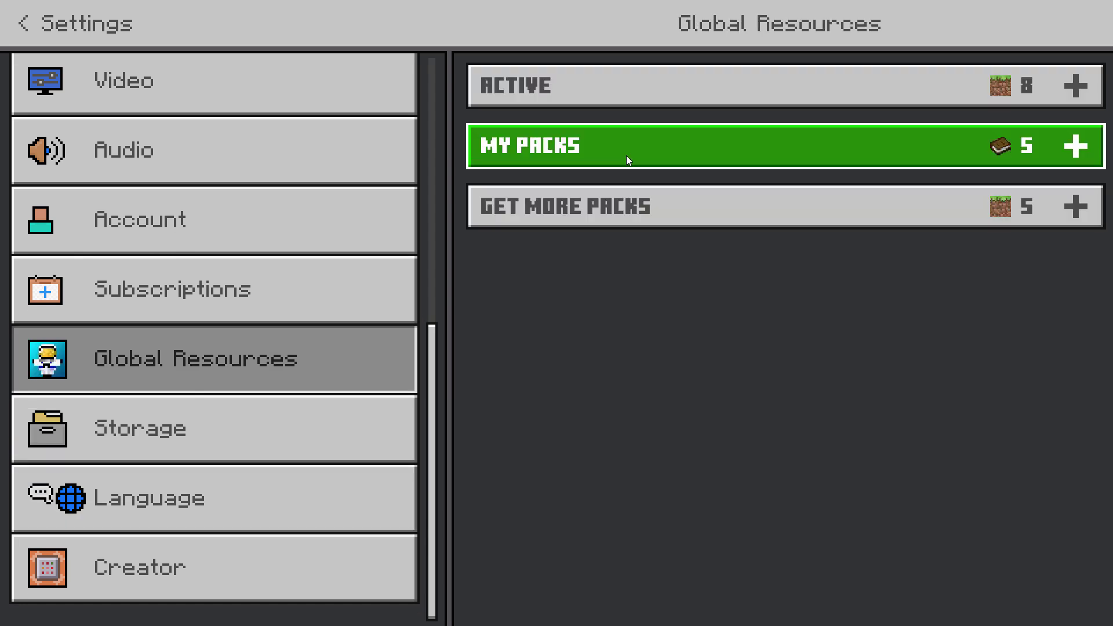
left_click(651, 155)
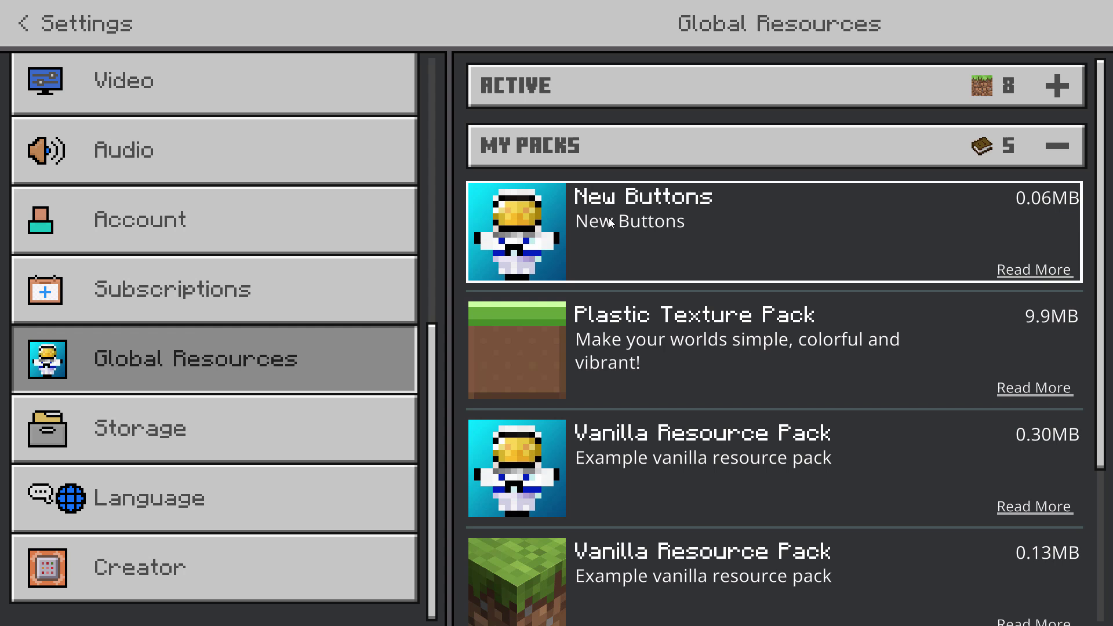
left_click(785, 229)
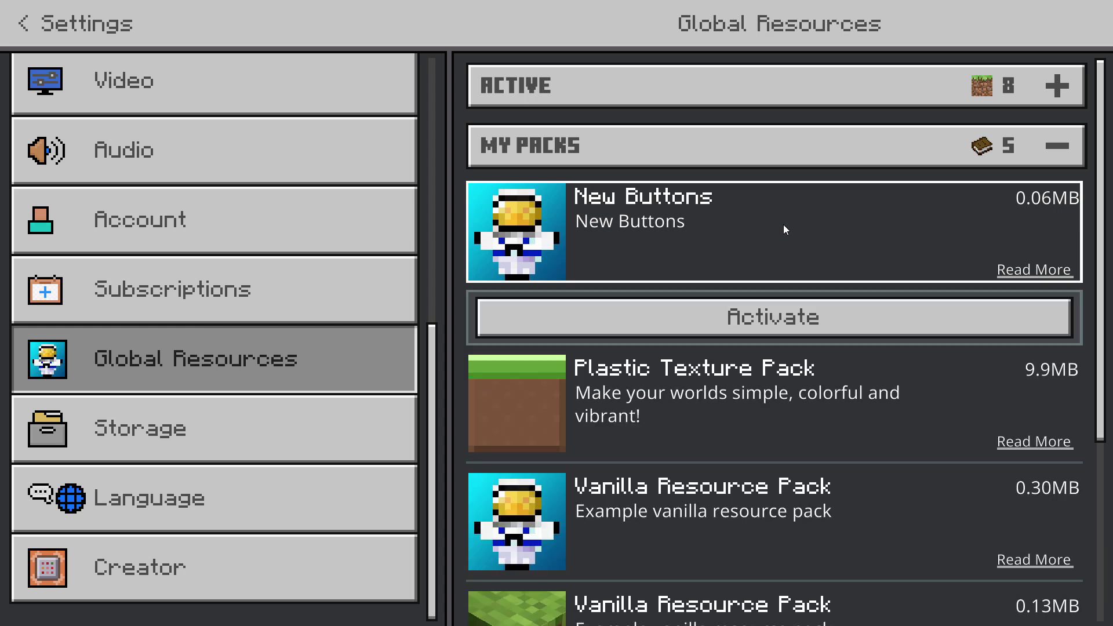
left_click(782, 316)
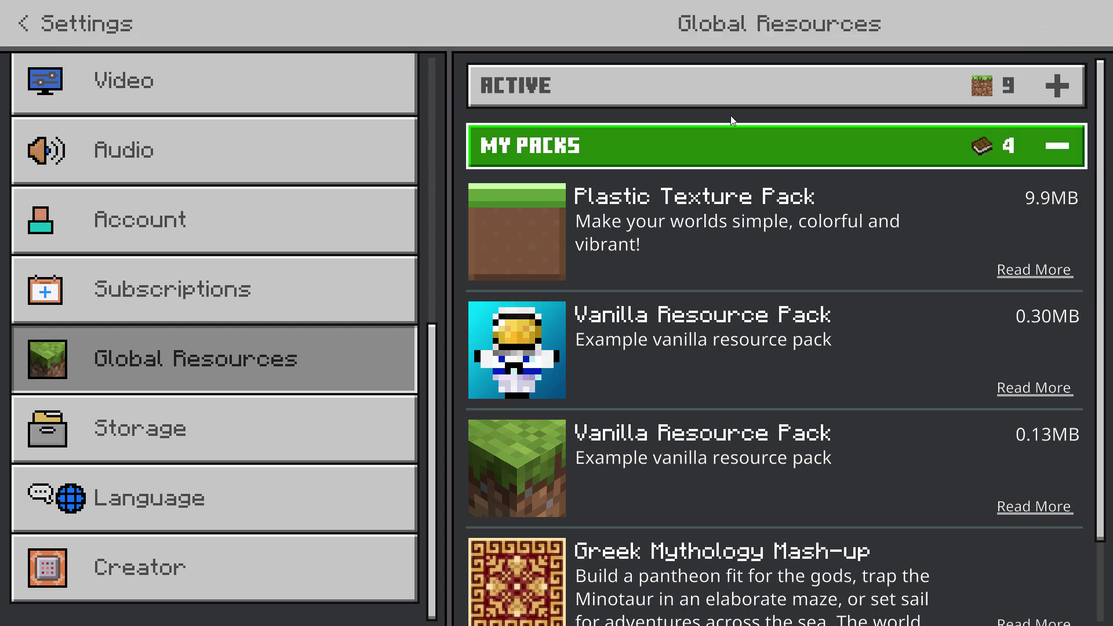
left_click(716, 93)
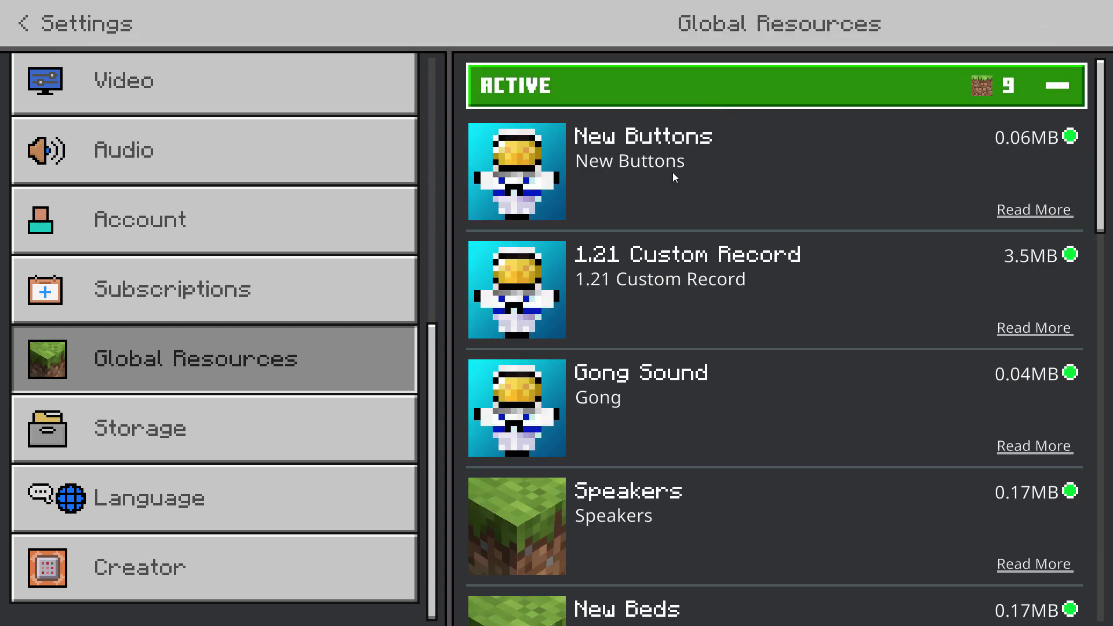
left_click(679, 93)
left_click(23, 24)
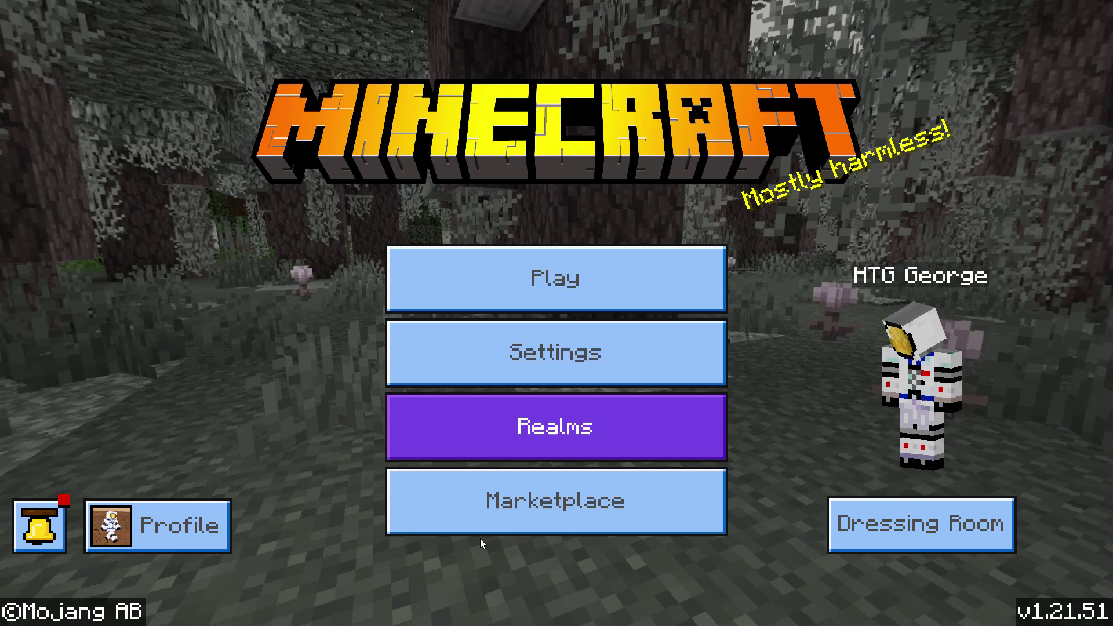
View the blue buttons in the Marketplace, then return to the main menu
left_click(603, 498)
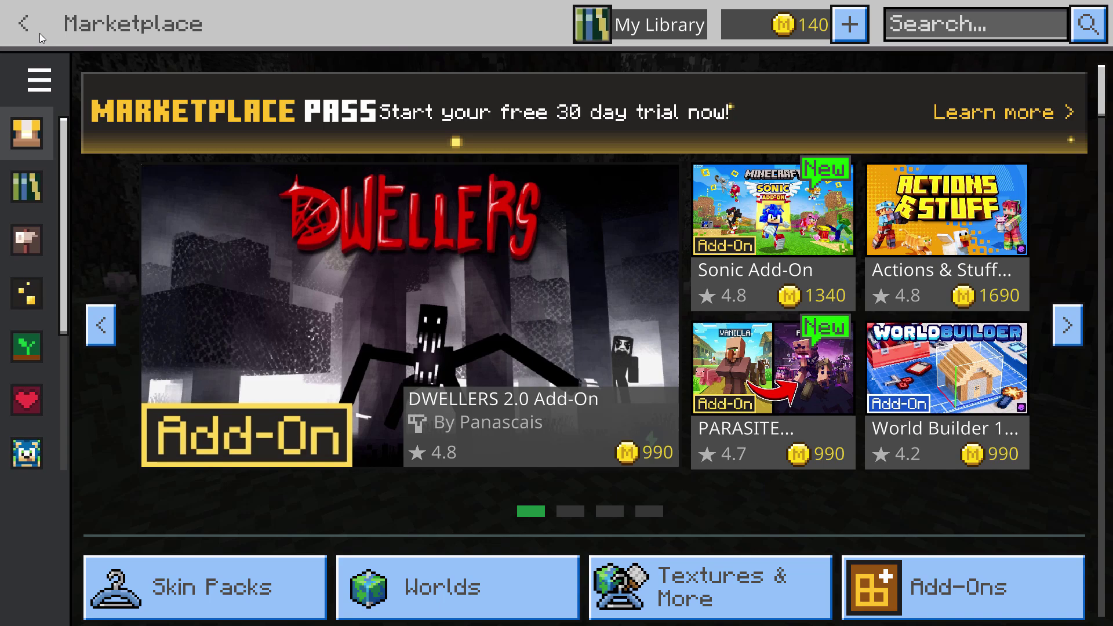
left_click(28, 25)
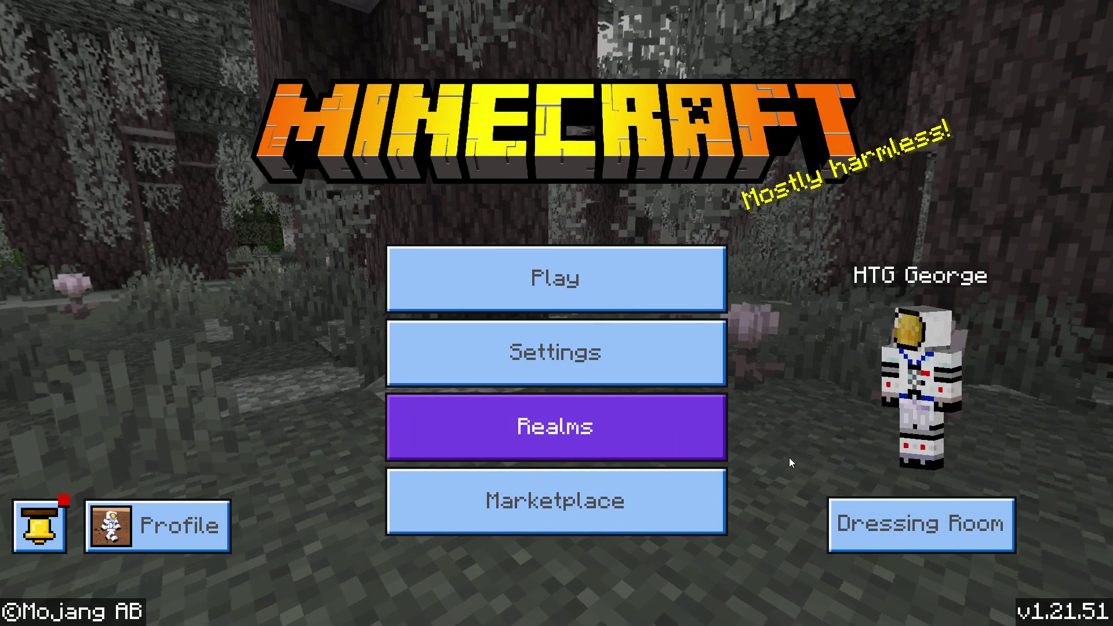